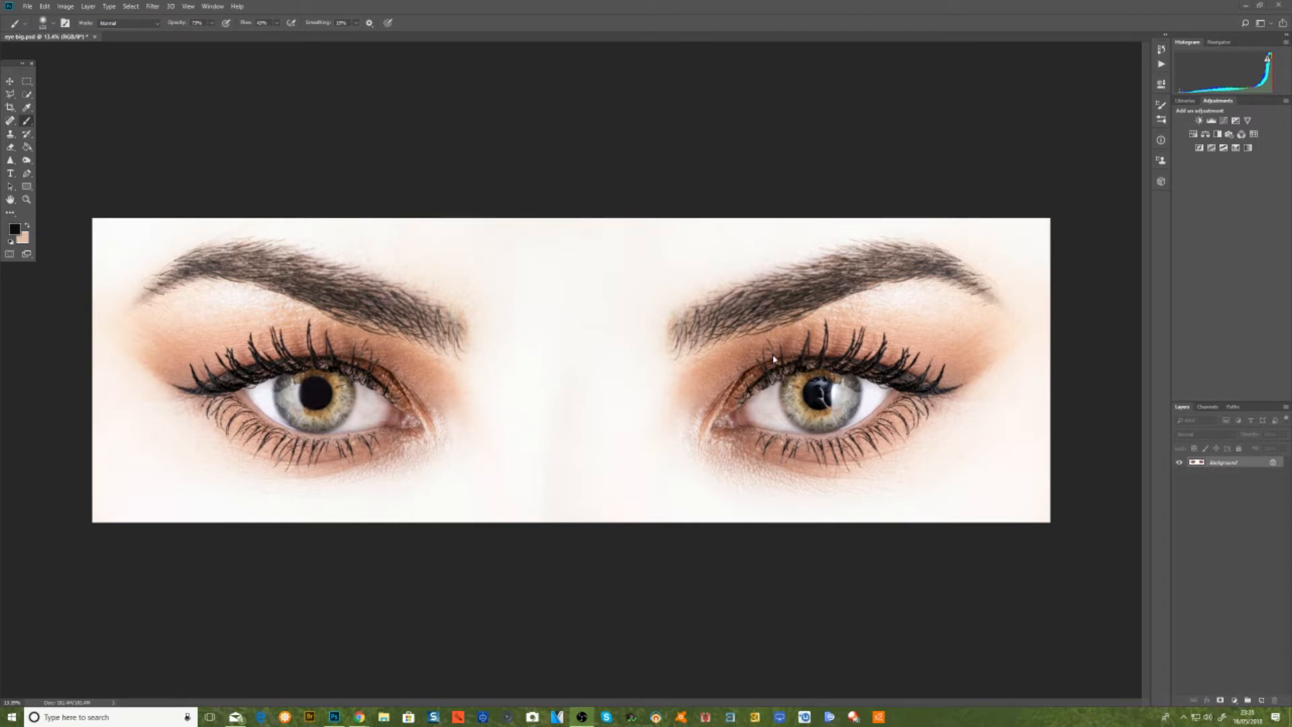
- Paint over the reflection inside the right-hand eye's pupil with black using the Brush tool
{"action": "scroll", "coordinate": [808, 382], "scroll_direction": "up", "scroll_amount": 10}
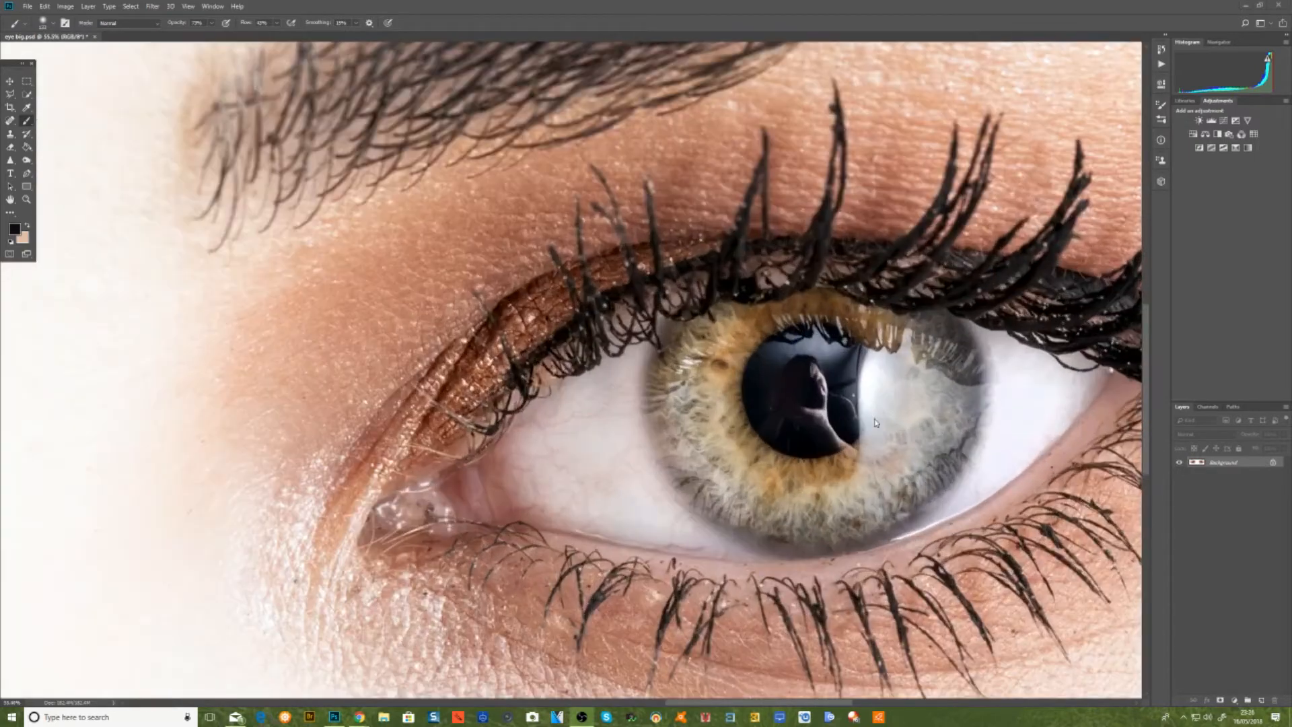
{"action": "scroll", "coordinate": [876, 423], "scroll_direction": "up", "scroll_amount": 1}
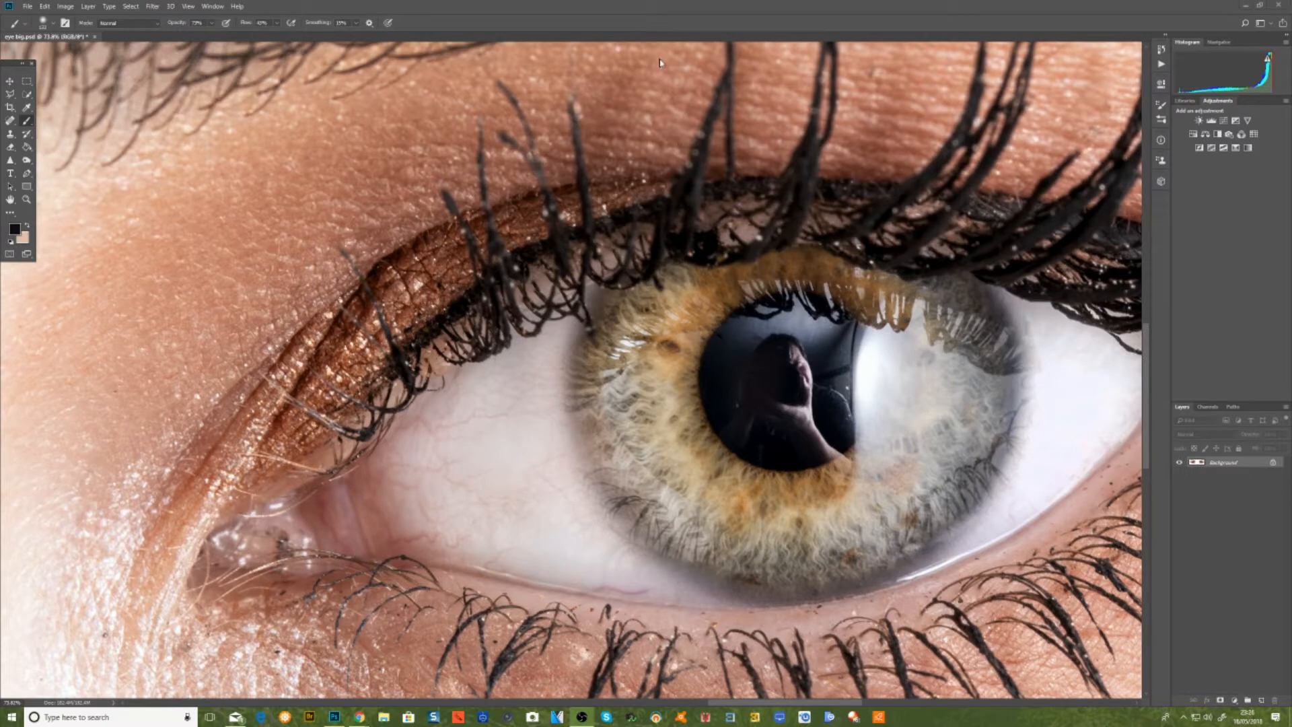
{"action": "left_click_drag", "start_coordinate": [813, 355], "coordinate": [674, 359]}
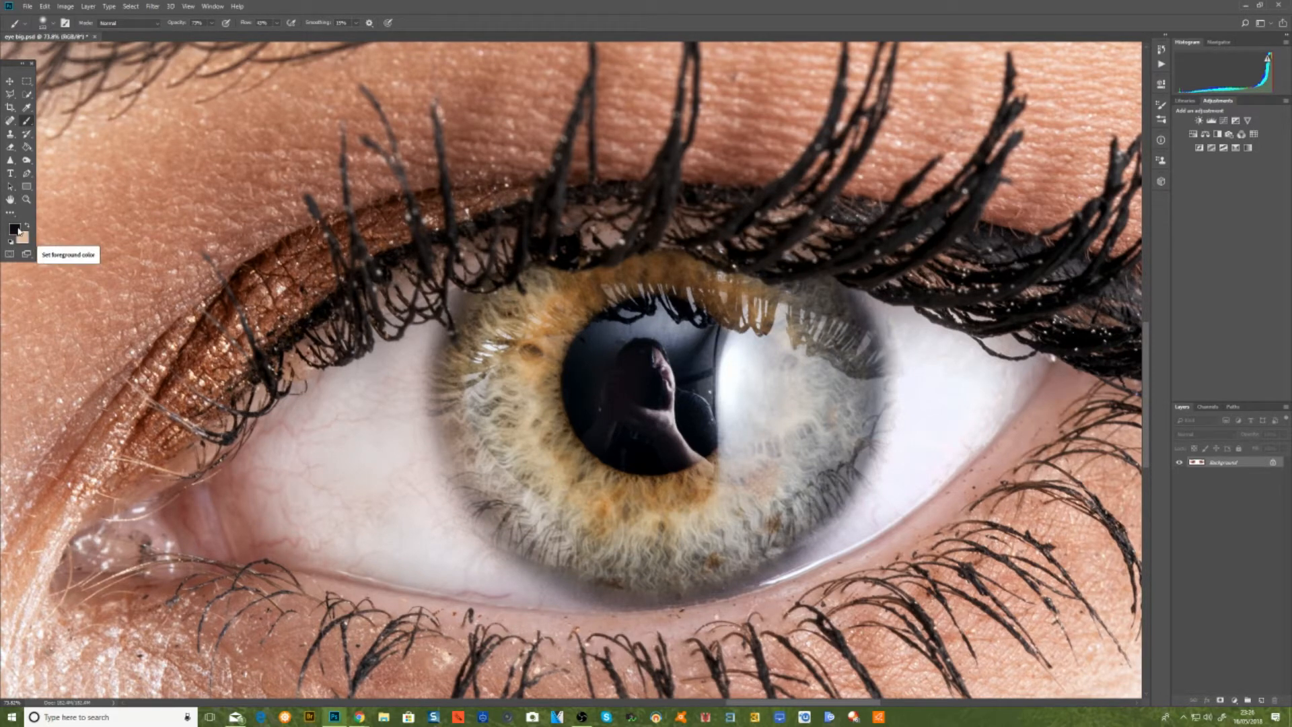
{"action": "scroll", "coordinate": [649, 392], "scroll_direction": "up", "scroll_amount": 2}
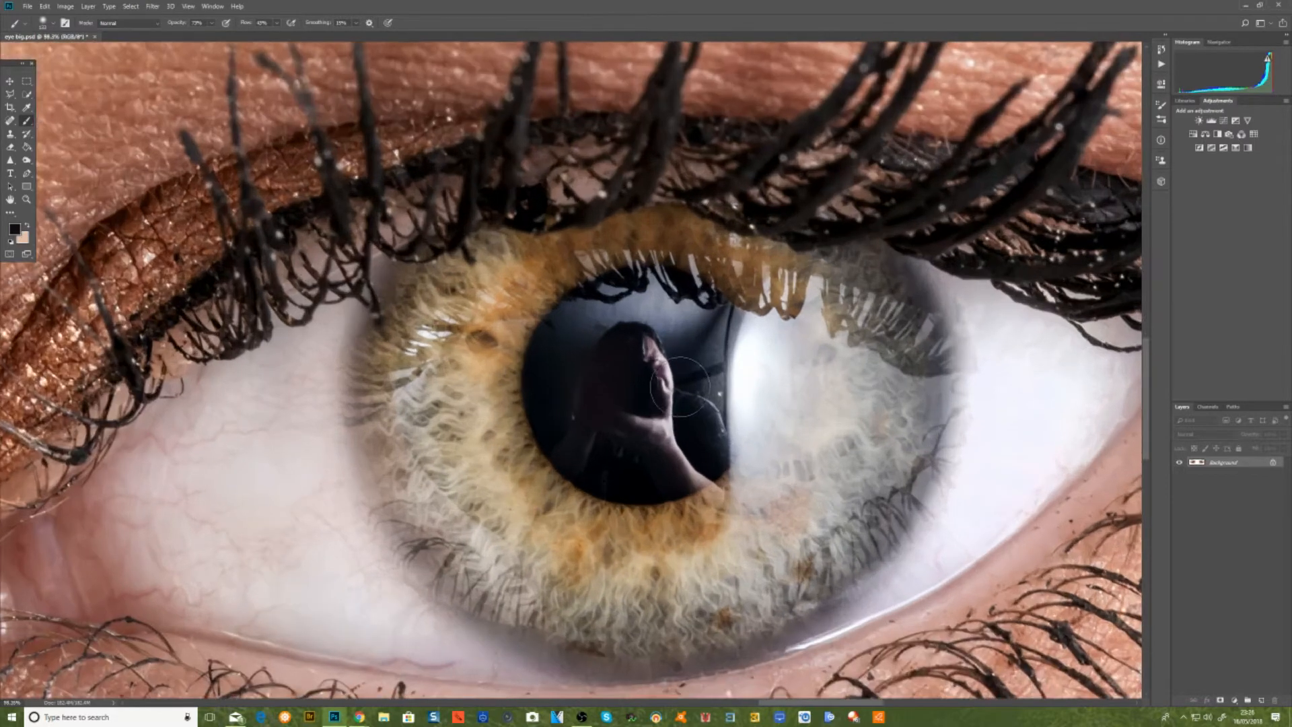
{"action": "mouse_move", "coordinate": [649, 392]}
{"action": "left_mouse_down"}
{"action": "mouse_move", "coordinate": [598, 330]}
{"action": "mouse_move", "coordinate": [644, 307]}
{"action": "mouse_move", "coordinate": [604, 369]}
{"action": "mouse_move", "coordinate": [661, 313]}
{"action": "mouse_move", "coordinate": [636, 387]}
{"action": "mouse_move", "coordinate": [647, 294]}
{"action": "mouse_move", "coordinate": [667, 421]}
{"action": "mouse_move", "coordinate": [683, 356]}
{"action": "mouse_move", "coordinate": [684, 417]}
{"action": "mouse_move", "coordinate": [697, 349]}
{"action": "mouse_move", "coordinate": [703, 422]}
{"action": "mouse_move", "coordinate": [715, 373]}
{"action": "mouse_move", "coordinate": [707, 457]}
{"action": "mouse_move", "coordinate": [668, 496]}
{"action": "mouse_move", "coordinate": [619, 491]}
{"action": "mouse_move", "coordinate": [703, 471]}
{"action": "mouse_move", "coordinate": [669, 488]}
{"action": "mouse_move", "coordinate": [674, 413]}
{"action": "mouse_move", "coordinate": [638, 453]}
{"action": "mouse_move", "coordinate": [648, 443]}
{"action": "mouse_move", "coordinate": [599, 412]}
{"action": "mouse_move", "coordinate": [634, 430]}
{"action": "mouse_move", "coordinate": [547, 396]}
{"action": "mouse_move", "coordinate": [543, 449]}
{"action": "mouse_move", "coordinate": [603, 469]}
{"action": "mouse_move", "coordinate": [566, 472]}
{"action": "mouse_move", "coordinate": [538, 407]}
{"action": "mouse_move", "coordinate": [559, 318]}
{"action": "mouse_move", "coordinate": [603, 293]}
{"action": "mouse_move", "coordinate": [560, 308]}
{"action": "mouse_move", "coordinate": [526, 369]}
{"action": "mouse_move", "coordinate": [524, 351]}
{"action": "mouse_move", "coordinate": [583, 287]}
{"action": "mouse_move", "coordinate": [640, 286]}
{"action": "mouse_move", "coordinate": [581, 285]}
{"action": "mouse_move", "coordinate": [513, 343]}
{"action": "mouse_move", "coordinate": [587, 278]}
{"action": "mouse_move", "coordinate": [554, 313]}
{"action": "mouse_move", "coordinate": [523, 405]}
{"action": "mouse_move", "coordinate": [573, 475]}
{"action": "mouse_move", "coordinate": [504, 410]}
{"action": "mouse_move", "coordinate": [588, 487]}
{"action": "mouse_move", "coordinate": [670, 475]}
{"action": "mouse_move", "coordinate": [693, 430]}
{"action": "mouse_move", "coordinate": [623, 479]}
{"action": "mouse_move", "coordinate": [663, 306]}
{"action": "mouse_move", "coordinate": [616, 284]}
{"action": "mouse_move", "coordinate": [688, 282]}
{"action": "mouse_move", "coordinate": [678, 275]}
{"action": "mouse_move", "coordinate": [596, 275]}
{"action": "mouse_move", "coordinate": [688, 287]}
{"action": "mouse_move", "coordinate": [626, 278]}
{"action": "mouse_move", "coordinate": [696, 292]}
{"action": "mouse_move", "coordinate": [714, 339]}
{"action": "mouse_move", "coordinate": [719, 307]}
{"action": "mouse_move", "coordinate": [714, 385]}
{"action": "mouse_move", "coordinate": [734, 301]}
{"action": "mouse_move", "coordinate": [724, 435]}
{"action": "mouse_move", "coordinate": [720, 424]}
{"action": "mouse_move", "coordinate": [697, 492]}
{"action": "mouse_move", "coordinate": [684, 496]}
{"action": "mouse_move", "coordinate": [710, 471]}
{"action": "mouse_move", "coordinate": [563, 483]}
{"action": "mouse_move", "coordinate": [669, 303]}
{"action": "mouse_move", "coordinate": [635, 447]}
{"action": "mouse_move", "coordinate": [640, 300]}
{"action": "mouse_move", "coordinate": [533, 378]}
{"action": "mouse_move", "coordinate": [631, 272]}
{"action": "mouse_move", "coordinate": [713, 288]}
{"action": "mouse_move", "coordinate": [715, 375]}
{"action": "mouse_move", "coordinate": [734, 292]}
{"action": "mouse_move", "coordinate": [702, 471]}
{"action": "mouse_move", "coordinate": [742, 432]}
{"action": "mouse_move", "coordinate": [755, 352]}
{"action": "mouse_move", "coordinate": [735, 303]}
{"action": "mouse_move", "coordinate": [736, 413]}
{"action": "mouse_move", "coordinate": [713, 471]}
{"action": "mouse_move", "coordinate": [669, 498]}
{"action": "mouse_move", "coordinate": [713, 471]}
{"action": "mouse_move", "coordinate": [695, 494]}
{"action": "mouse_move", "coordinate": [571, 496]}
{"action": "mouse_move", "coordinate": [519, 381]}
{"action": "mouse_move", "coordinate": [577, 274]}
{"action": "mouse_move", "coordinate": [545, 296]}
{"action": "mouse_move", "coordinate": [534, 395]}
{"action": "mouse_move", "coordinate": [580, 280]}
{"action": "mouse_move", "coordinate": [701, 274]}
{"action": "mouse_move", "coordinate": [589, 268]}
{"action": "mouse_move", "coordinate": [600, 463]}
{"action": "mouse_move", "coordinate": [645, 491]}
{"action": "mouse_move", "coordinate": [710, 462]}
{"action": "mouse_move", "coordinate": [667, 496]}
{"action": "mouse_move", "coordinate": [559, 453]}
{"action": "mouse_move", "coordinate": [572, 304]}
{"action": "mouse_move", "coordinate": [664, 274]}
{"action": "mouse_move", "coordinate": [542, 323]}
{"action": "mouse_move", "coordinate": [548, 424]}
{"action": "mouse_move", "coordinate": [582, 398]}
{"action": "left_mouse_up"}
{"action": "scroll", "coordinate": [583, 398], "scroll_direction": "down", "scroll_amount": 10}
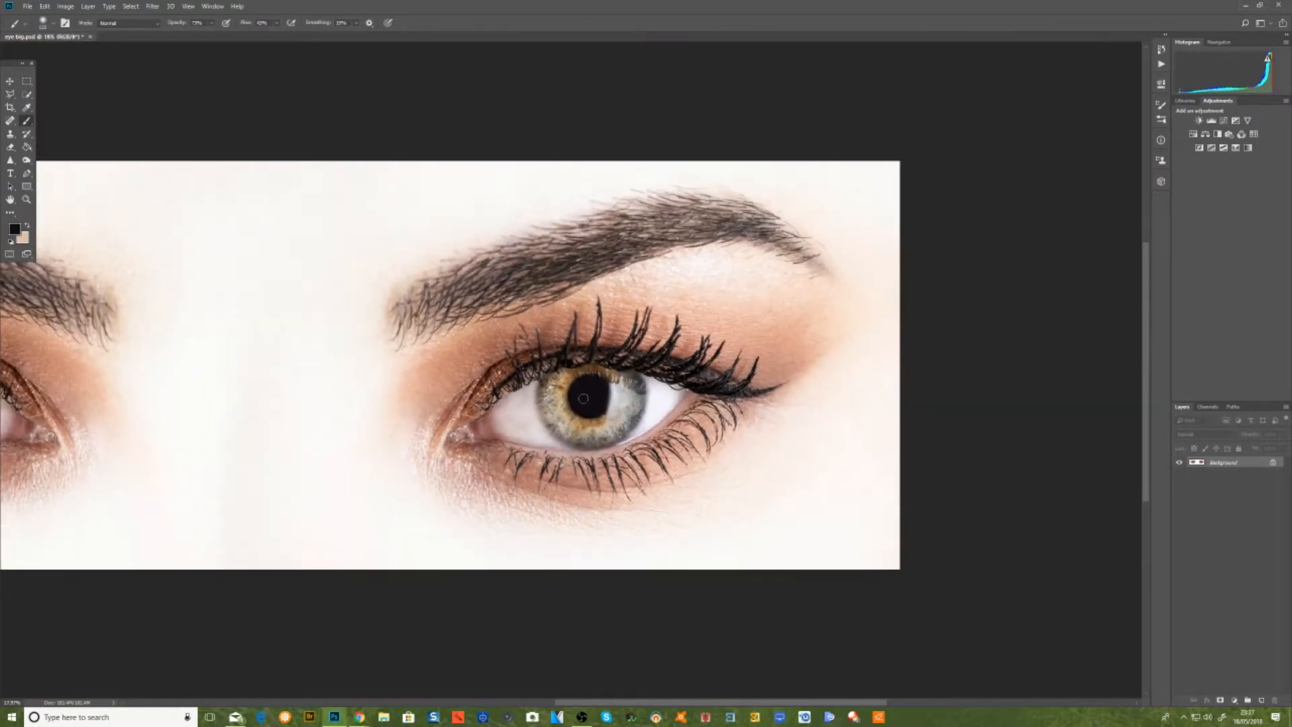
{"action": "scroll", "coordinate": [561, 398], "scroll_direction": "up", "scroll_amount": 1}
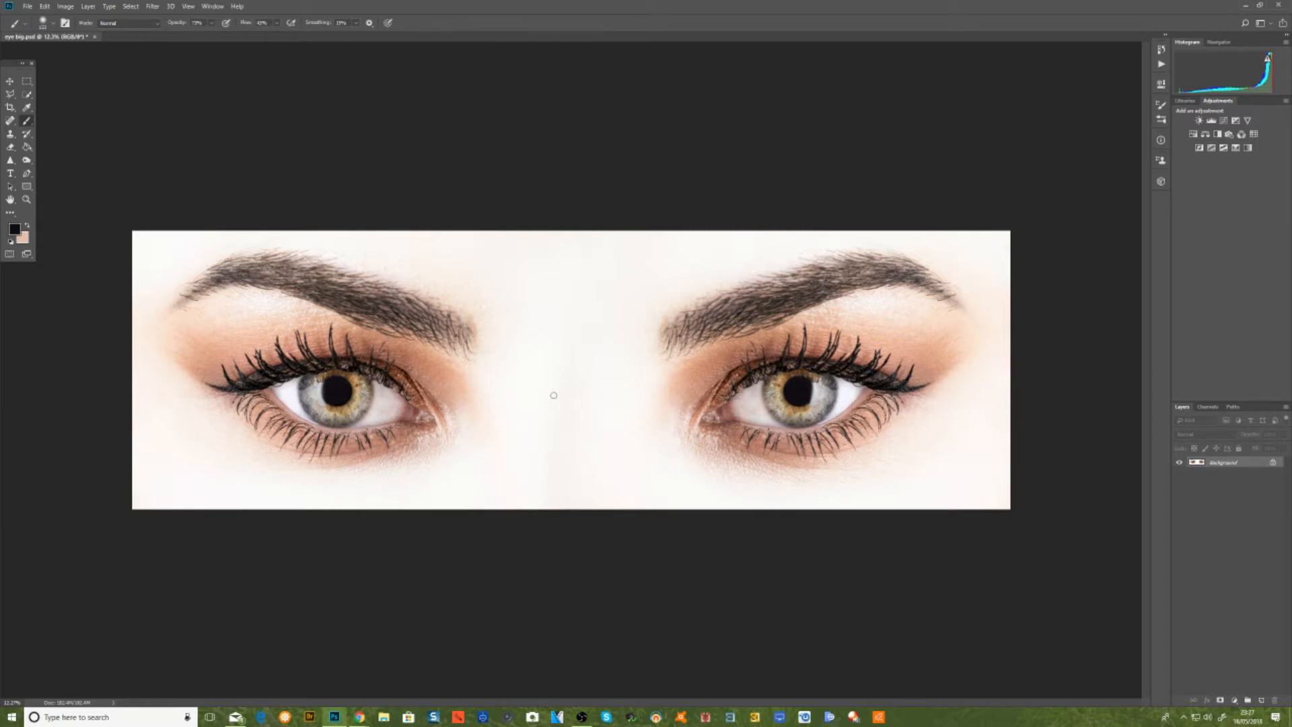
- Try lightening the eyebrows with the Dodge tool set to the Highlights range, and undo the stroke
{"action": "right_click", "coordinate": [27, 160]}
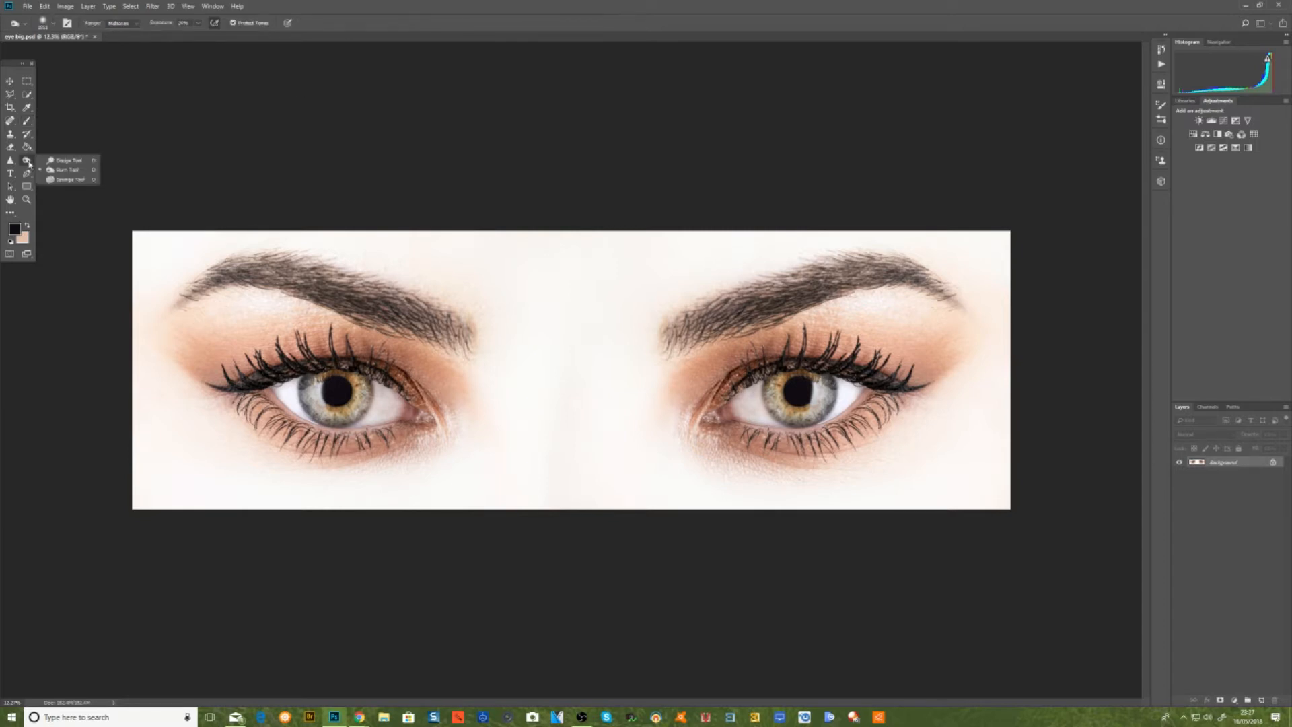
{"action": "left_click", "coordinate": [64, 162]}
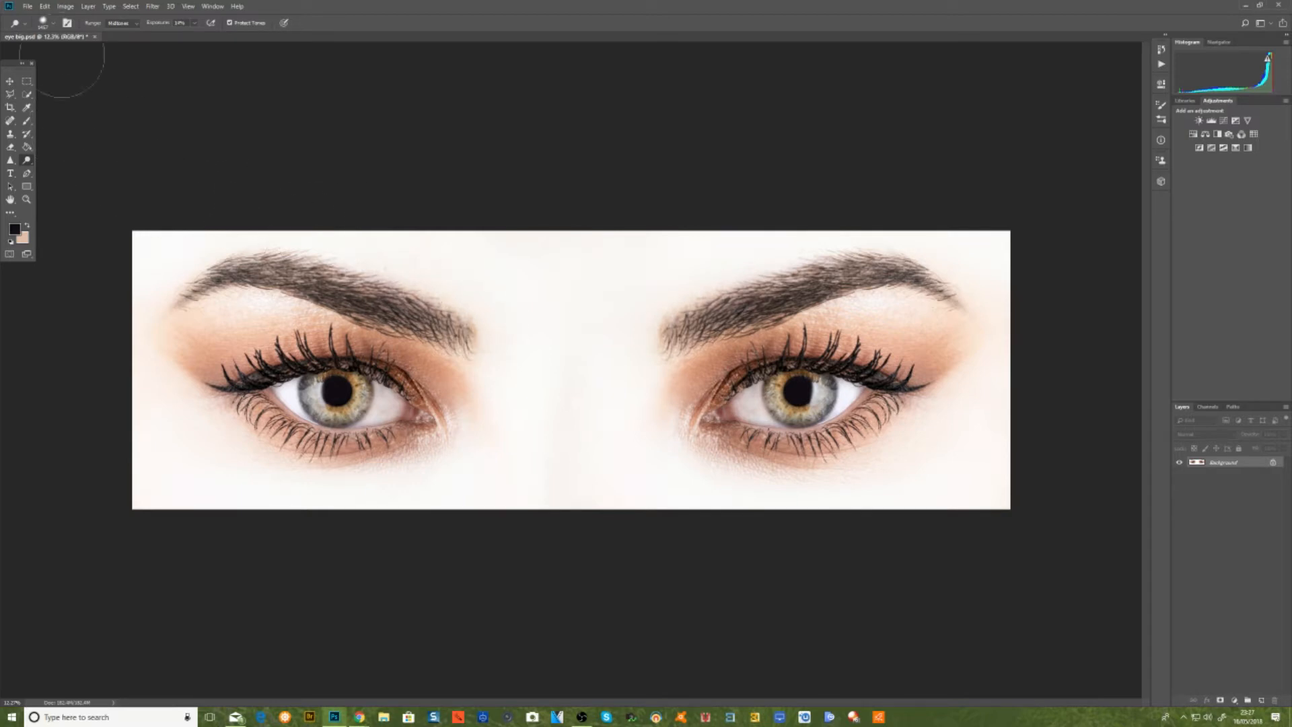
{"action": "left_click", "coordinate": [128, 28]}
{"action": "left_click", "coordinate": [122, 48]}
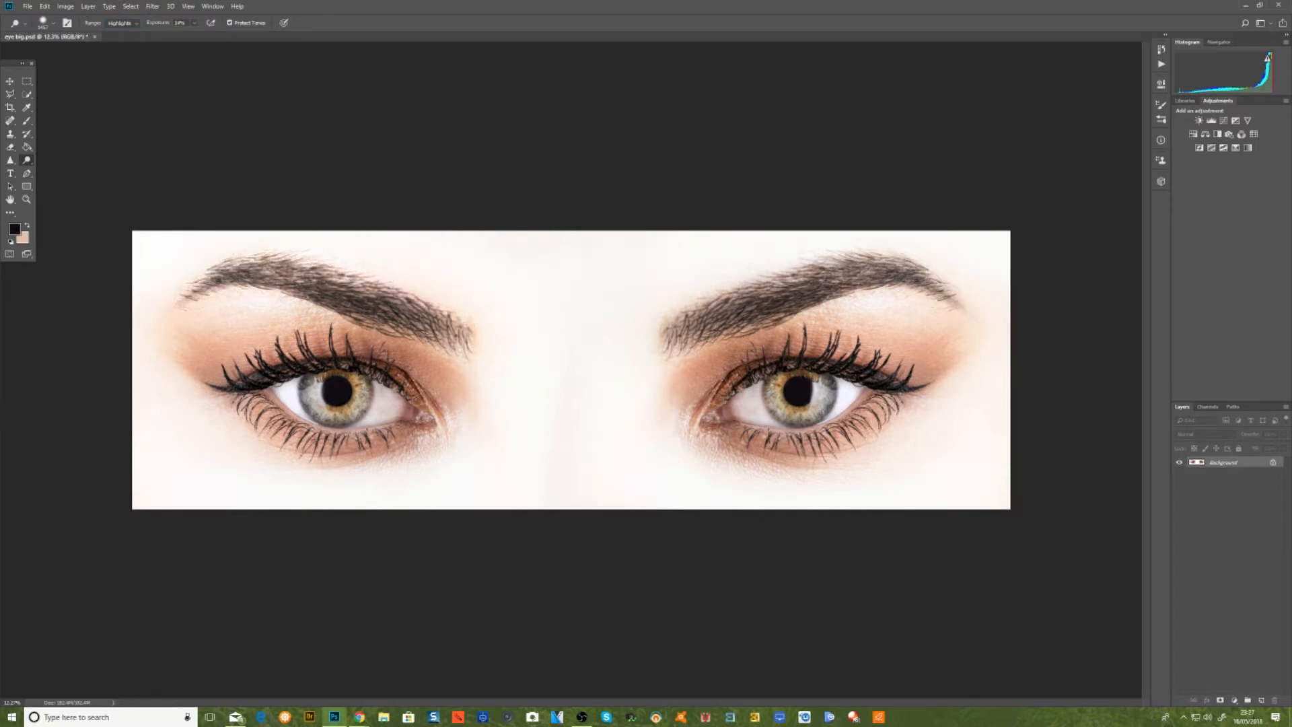
{"action": "key", "text": "ctrl+z"}
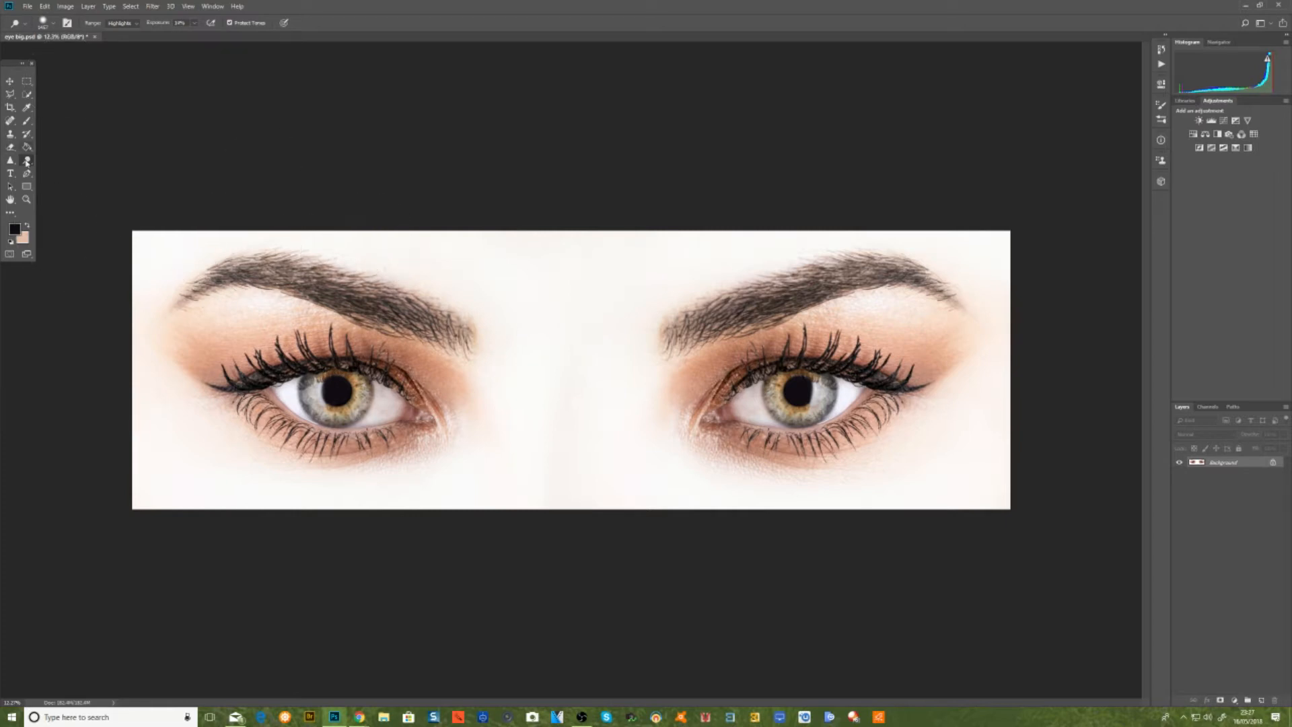
- Duplicate the Background layer within the eye big.psd document, keeping the suggested layer name
{"action": "left_click", "coordinate": [88, 6]}
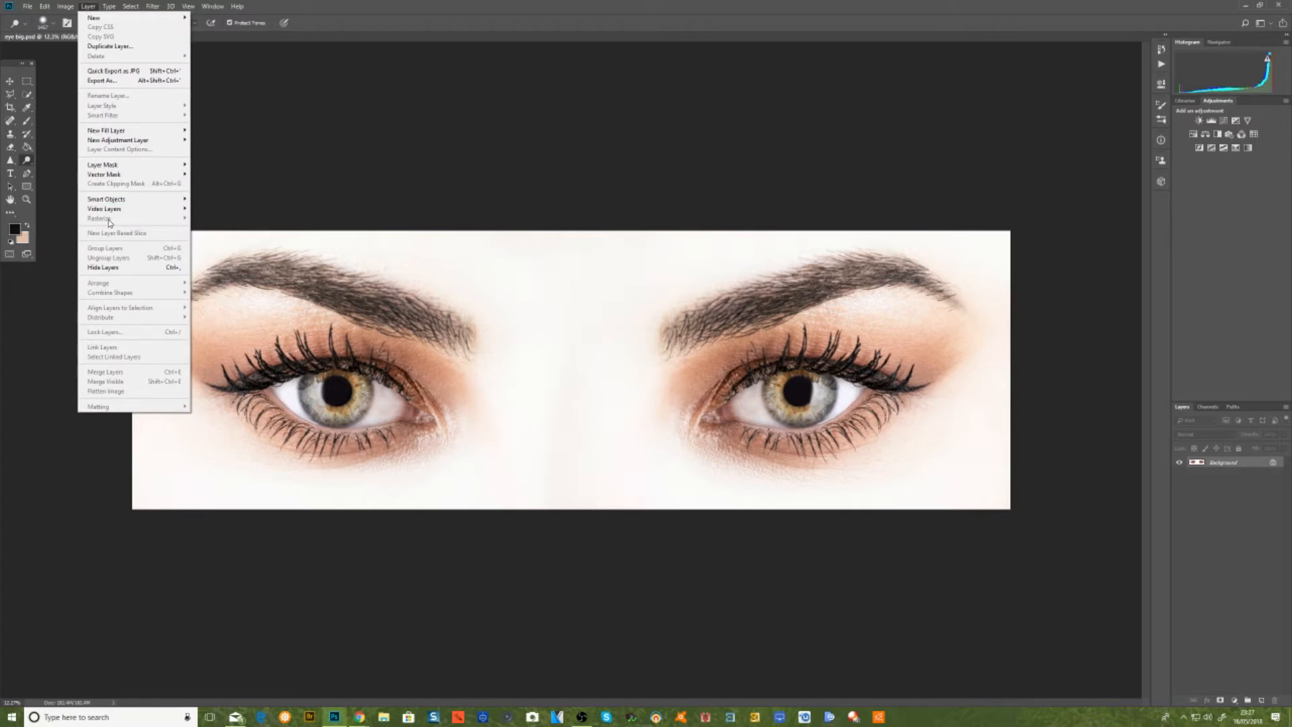
{"action": "left_click", "coordinate": [109, 45]}
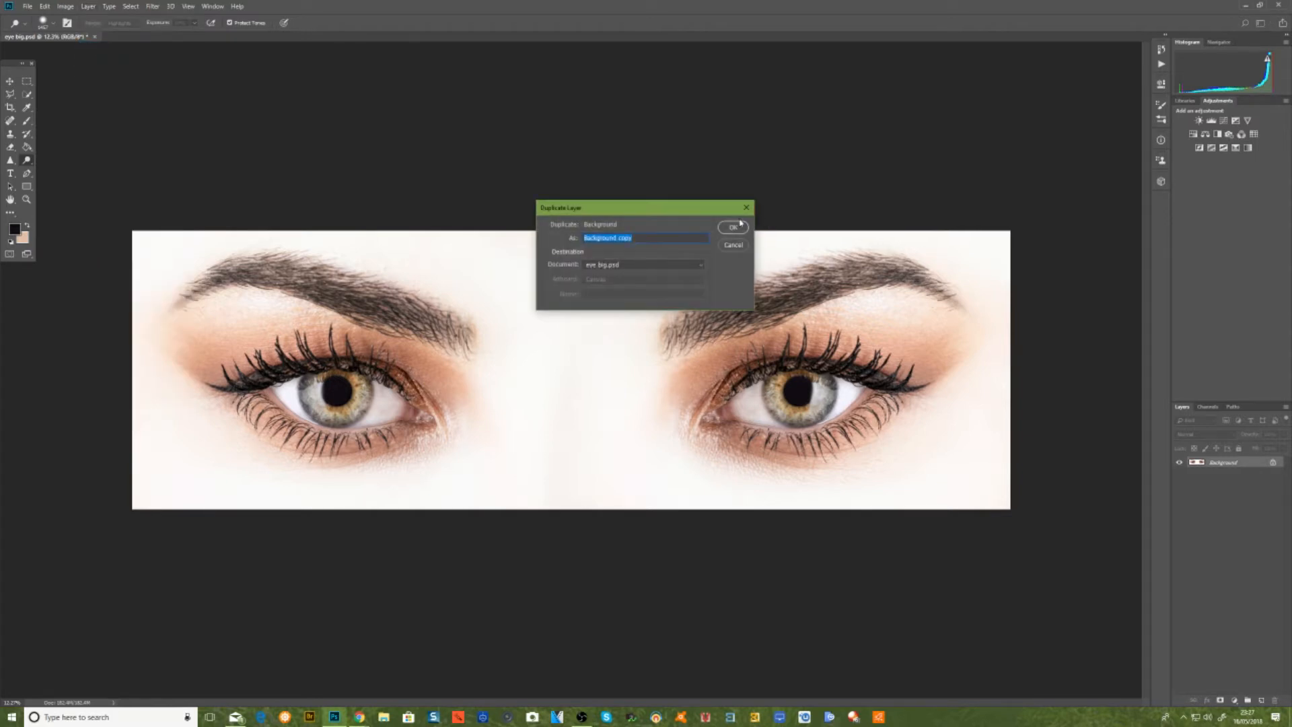
{"action": "left_click", "coordinate": [733, 226]}
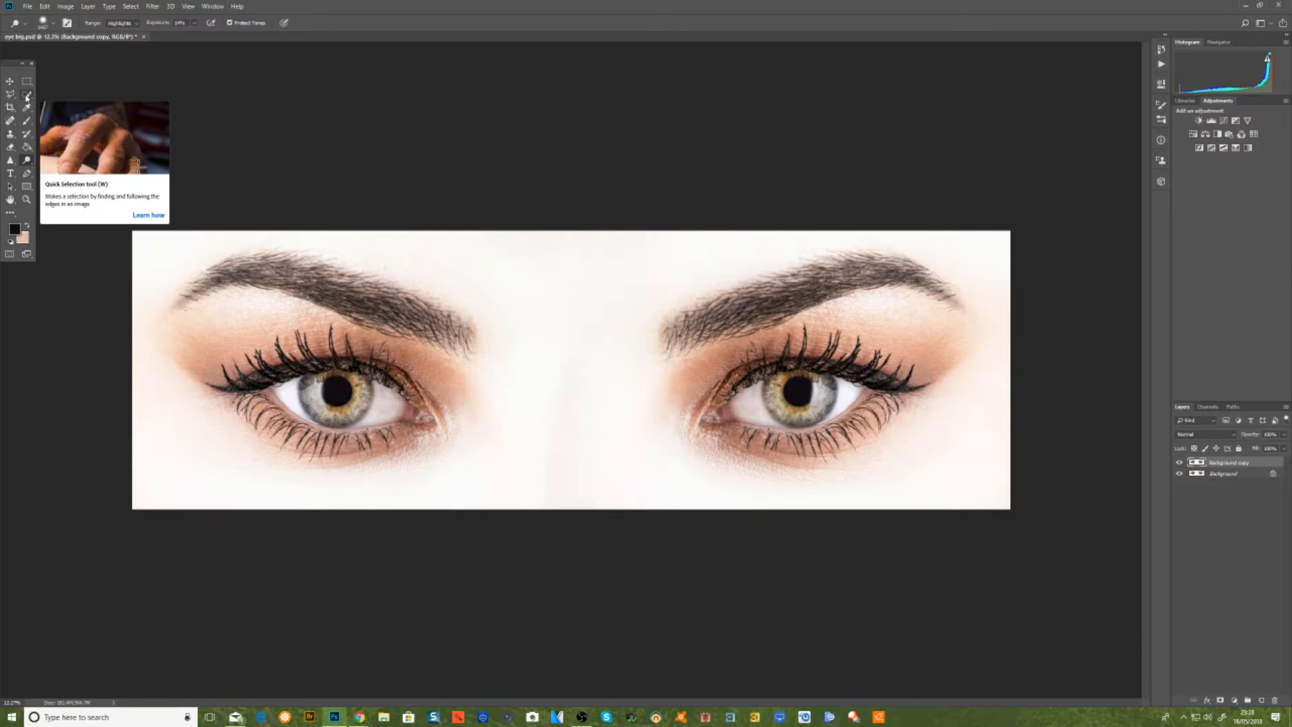
- Apply the Camera Raw Filter to the duplicated layer with Clarity at +100 and the Black & White treatment
{"action": "left_click", "coordinate": [150, 8]}
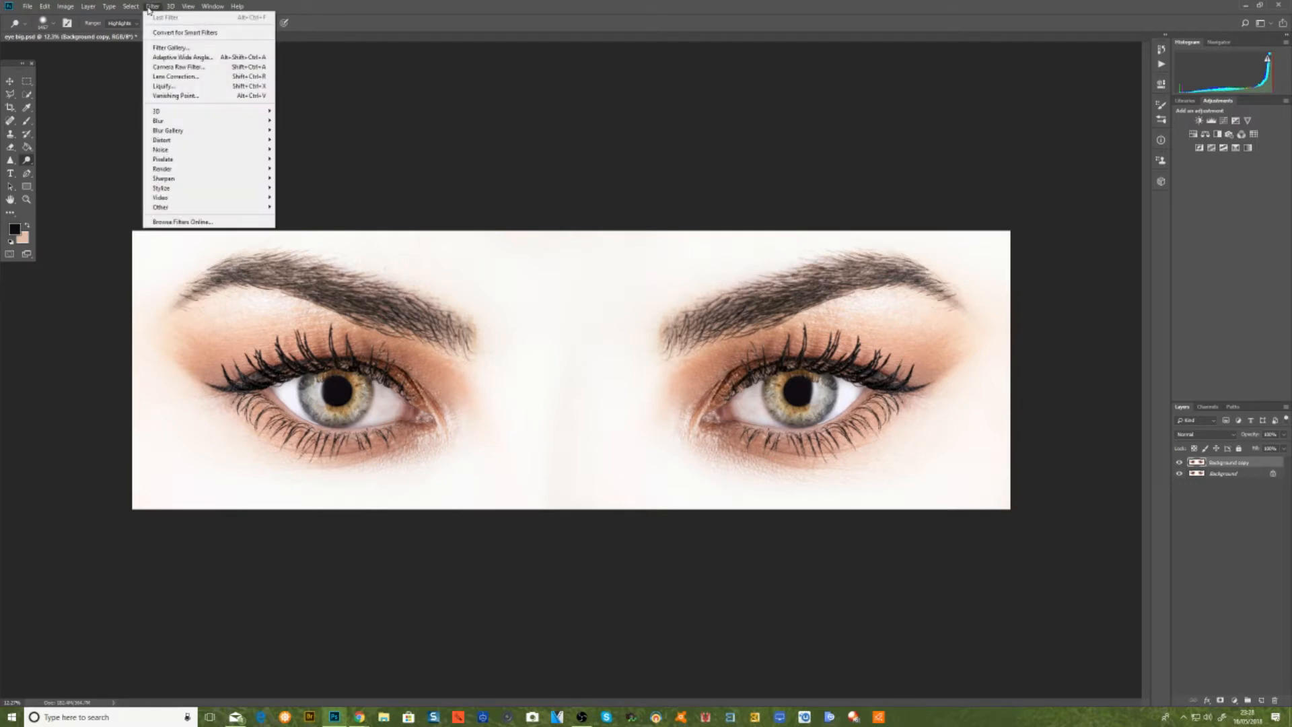
{"action": "left_click", "coordinate": [168, 68]}
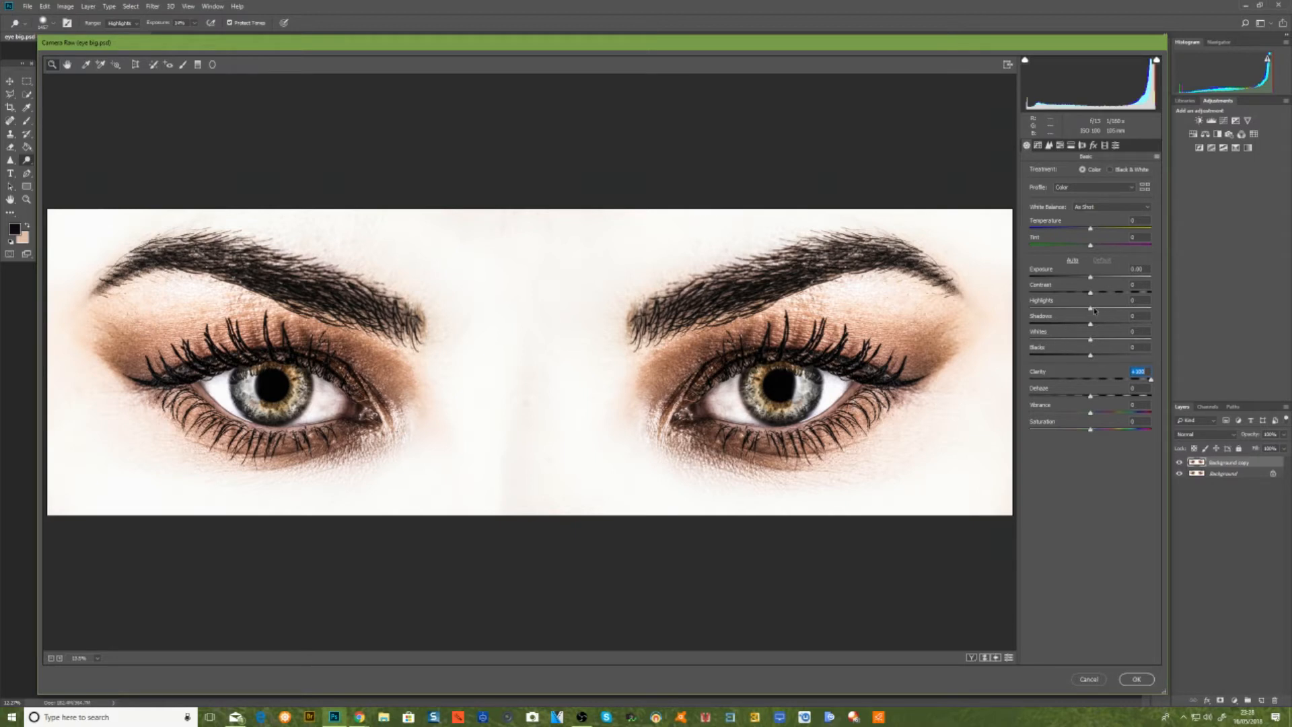
{"action": "left_click", "coordinate": [1111, 170]}
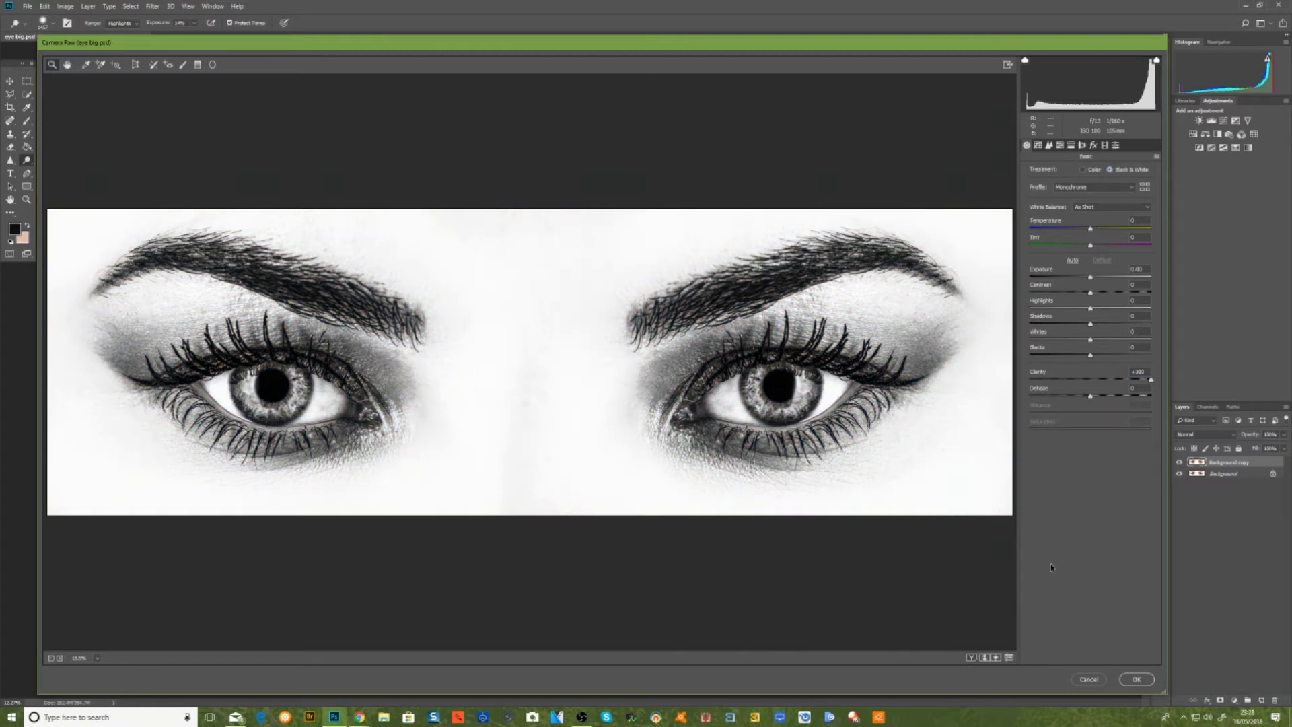
{"action": "left_click", "coordinate": [1138, 680]}
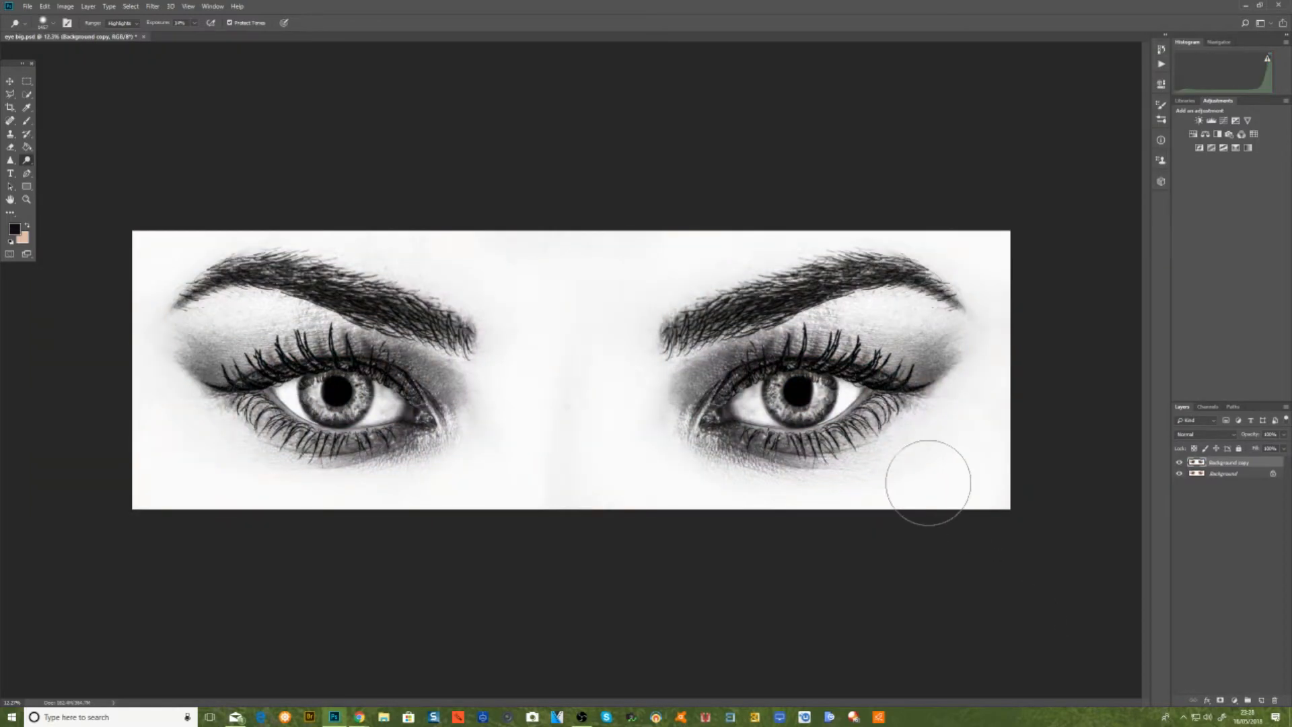
- Duplicate the colour Background layer again and move the new copy above the black-and-white layer
{"action": "right_click", "coordinate": [1212, 478]}
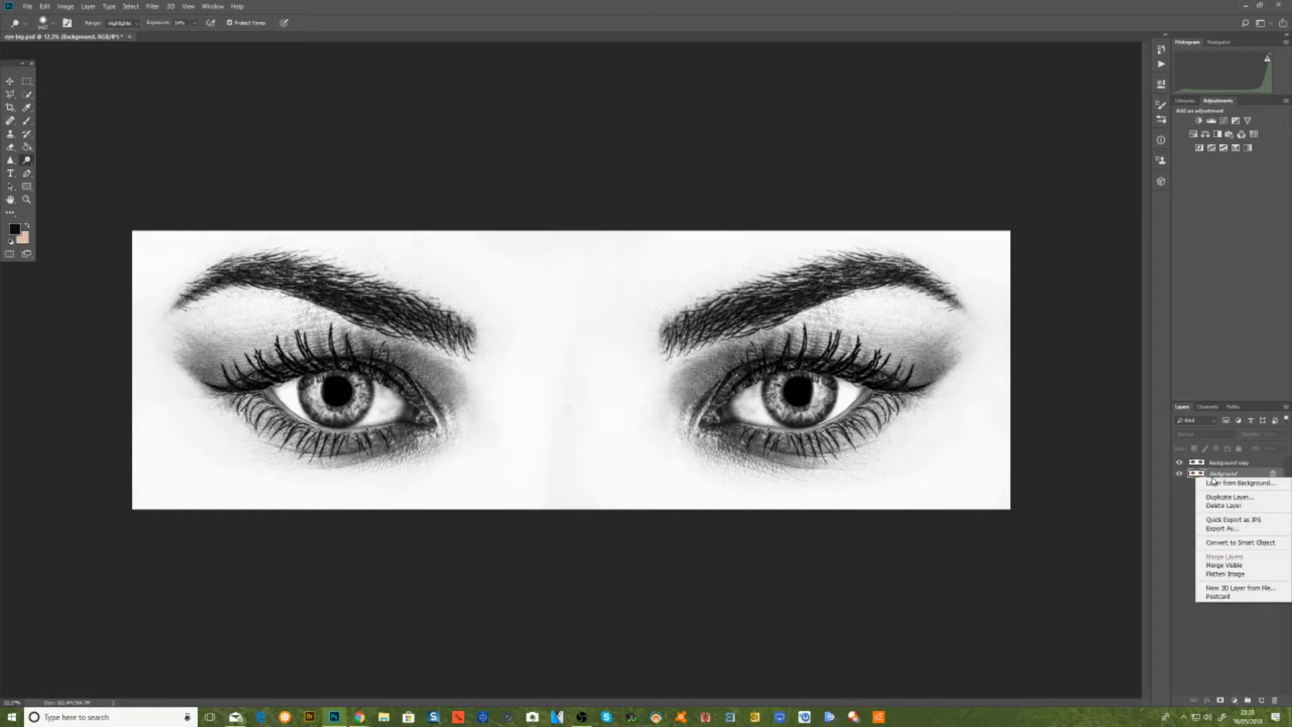
{"action": "left_click", "coordinate": [1214, 498]}
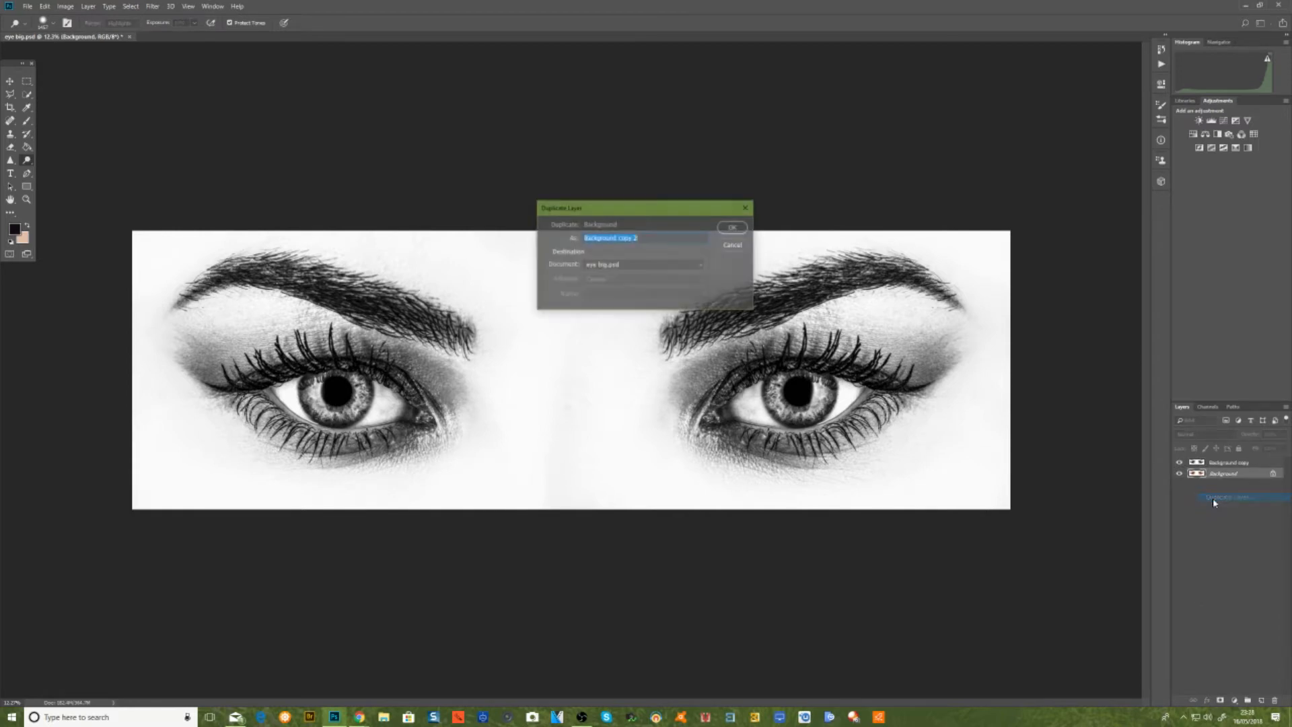
{"action": "left_click", "coordinate": [732, 229]}
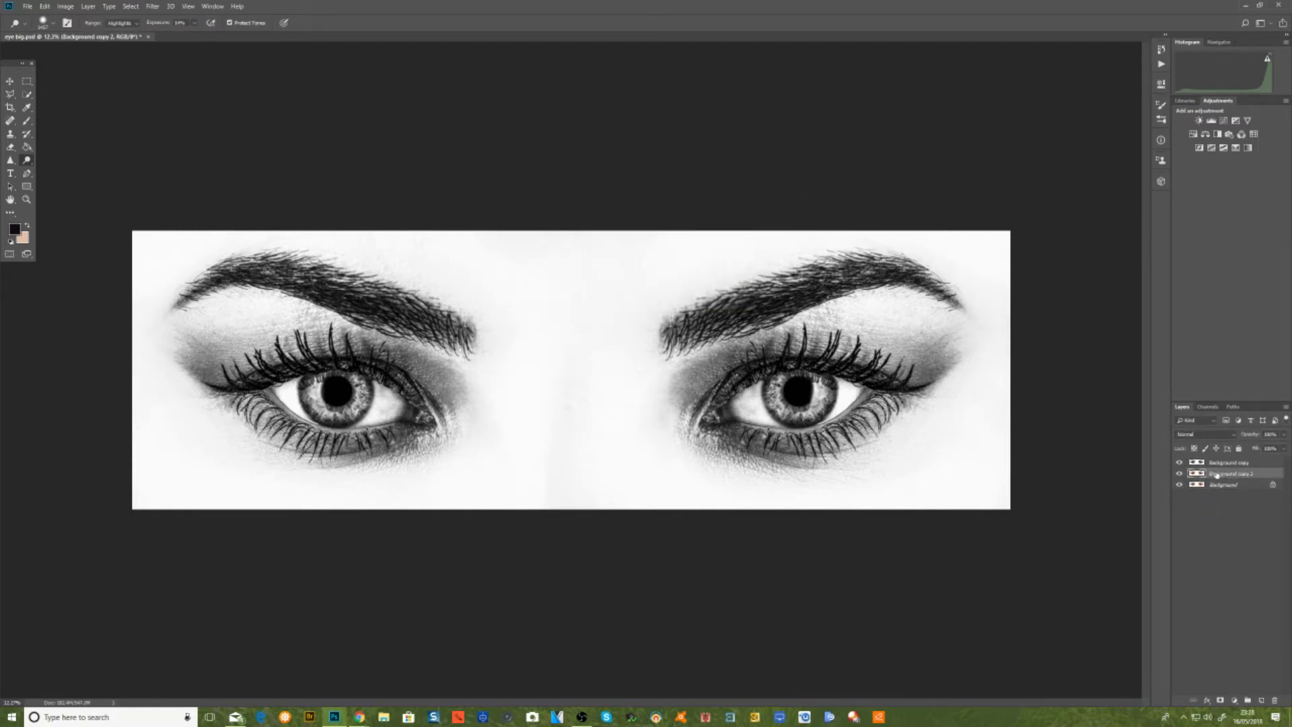
{"action": "left_click_drag", "start_coordinate": [1218, 475], "coordinate": [1218, 463]}
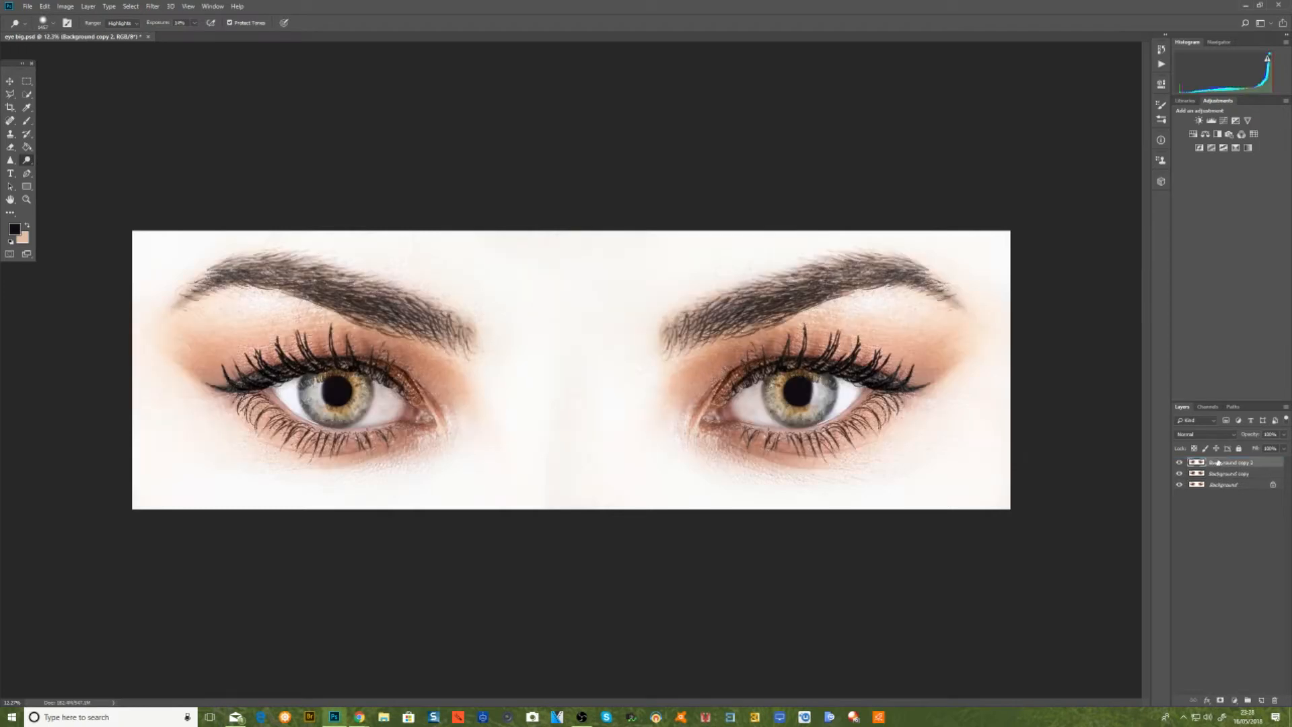
- Erase the right-hand eye's coloured iris on the top layer with a smaller soft Eraser, revealing the black-and-white iris
{"action": "left_click", "coordinate": [10, 149]}
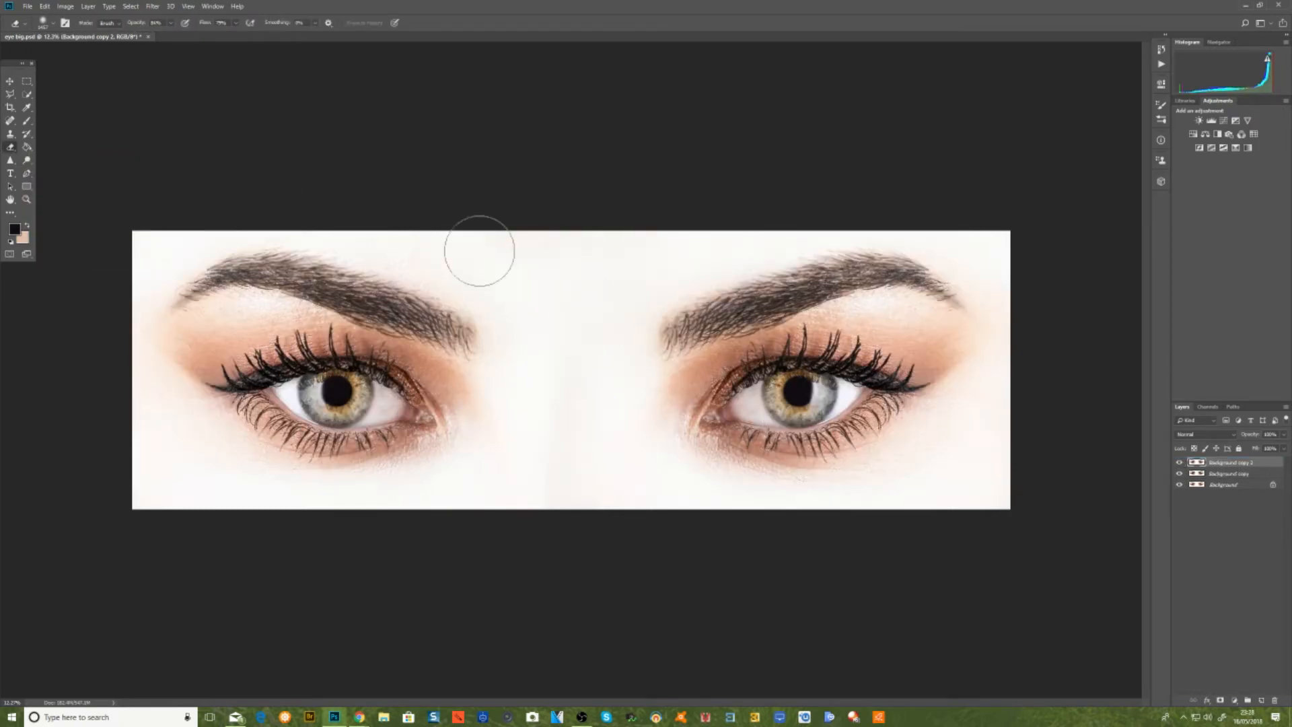
{"action": "scroll", "coordinate": [787, 397], "scroll_direction": "up", "scroll_amount": 5}
{"action": "scroll", "coordinate": [895, 417], "scroll_direction": "up", "scroll_amount": 3}
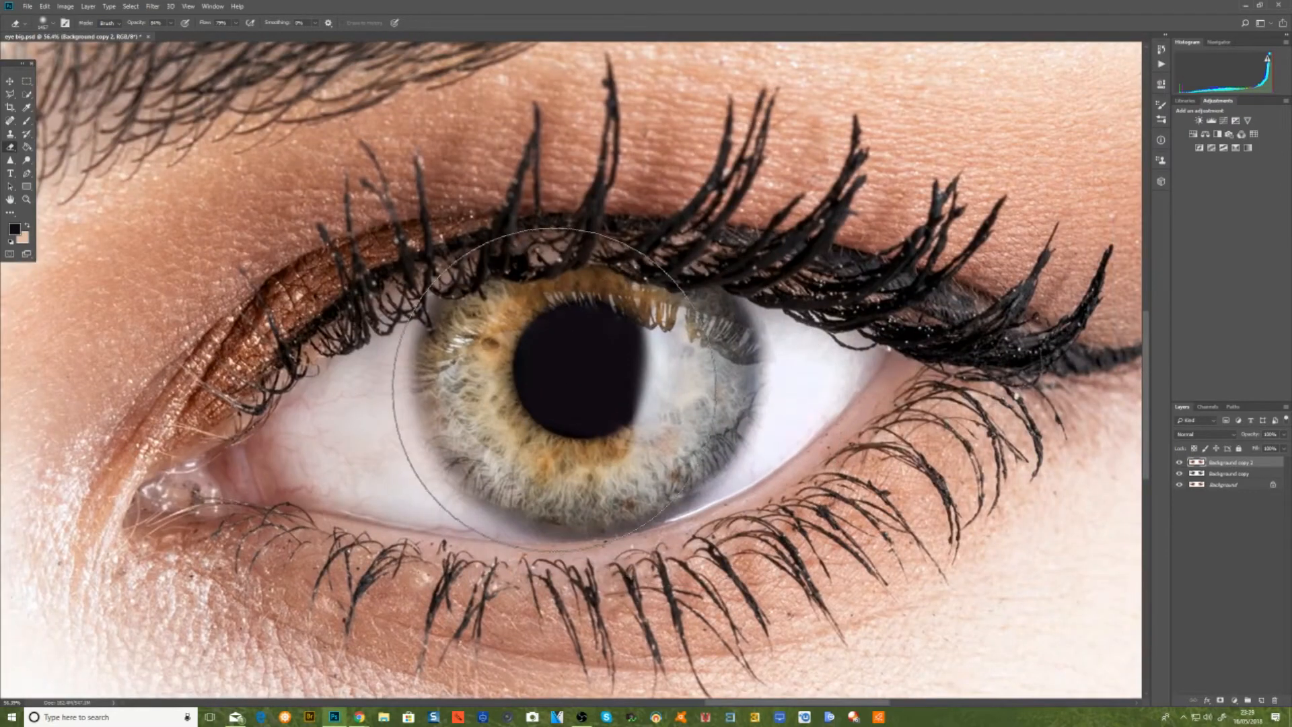
{"action": "right_click", "coordinate": [688, 402]}
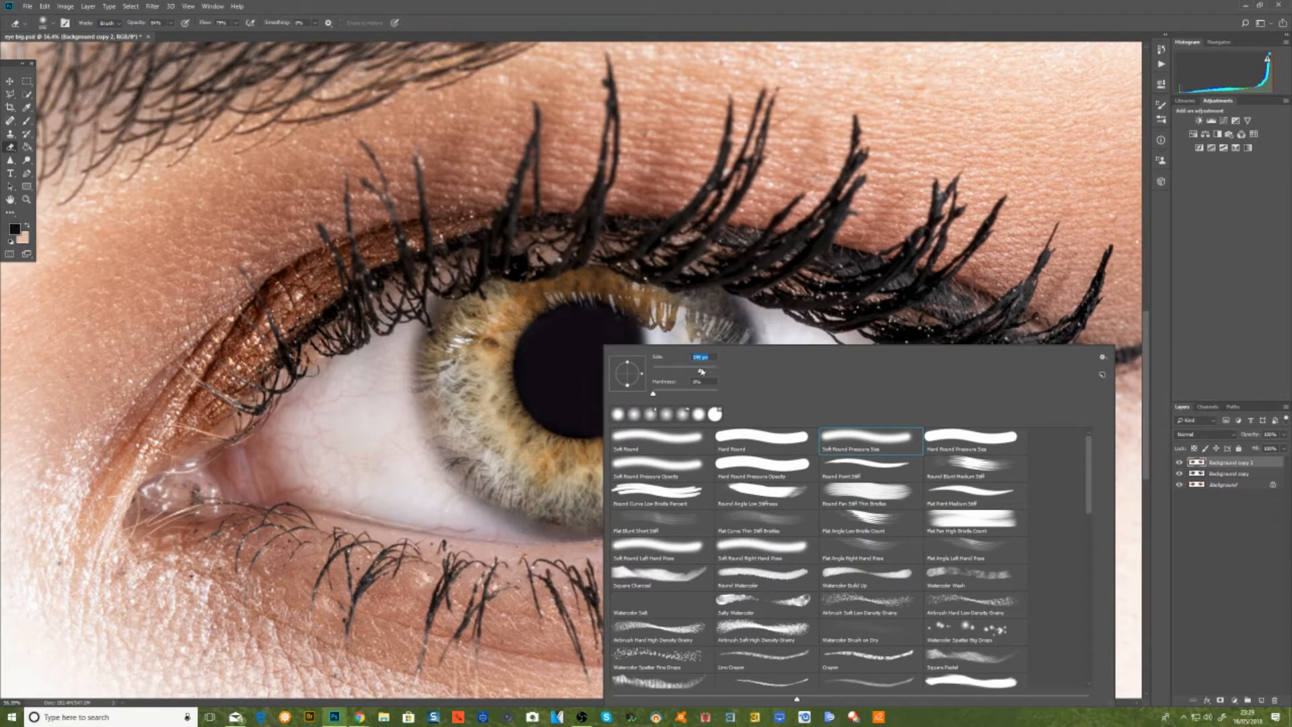
{"action": "mouse_move", "coordinate": [509, 325]}
{"action": "left_mouse_down"}
{"action": "mouse_move", "coordinate": [501, 363]}
{"action": "mouse_move", "coordinate": [491, 355]}
{"action": "mouse_move", "coordinate": [464, 407]}
{"action": "mouse_move", "coordinate": [465, 334]}
{"action": "mouse_move", "coordinate": [448, 316]}
{"action": "mouse_move", "coordinate": [437, 410]}
{"action": "mouse_move", "coordinate": [545, 484]}
{"action": "mouse_move", "coordinate": [535, 438]}
{"action": "mouse_move", "coordinate": [648, 445]}
{"action": "left_mouse_up"}
{"action": "mouse_move", "coordinate": [686, 437]}
{"action": "left_mouse_down"}
{"action": "mouse_move", "coordinate": [605, 502]}
{"action": "mouse_move", "coordinate": [538, 508]}
{"action": "mouse_move", "coordinate": [498, 464]}
{"action": "mouse_move", "coordinate": [508, 508]}
{"action": "mouse_move", "coordinate": [605, 518]}
{"action": "mouse_move", "coordinate": [679, 498]}
{"action": "mouse_move", "coordinate": [751, 383]}
{"action": "mouse_move", "coordinate": [754, 349]}
{"action": "mouse_move", "coordinate": [706, 302]}
{"action": "mouse_move", "coordinate": [707, 357]}
{"action": "mouse_move", "coordinate": [646, 303]}
{"action": "mouse_move", "coordinate": [539, 293]}
{"action": "mouse_move", "coordinate": [551, 276]}
{"action": "mouse_move", "coordinate": [478, 356]}
{"action": "left_mouse_up"}
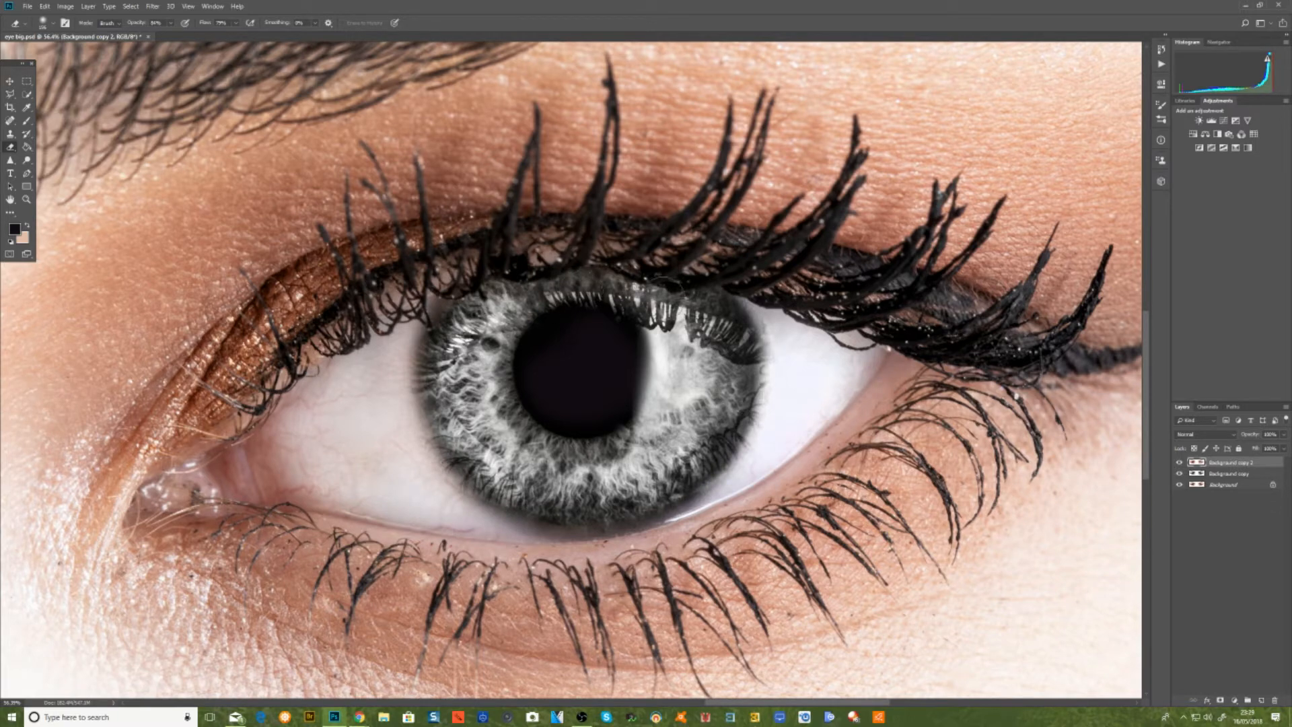
- Erase the left-hand eye's coloured iris on the top layer to reveal the black-and-white iris beneath
{"action": "scroll", "coordinate": [389, 448], "scroll_direction": "down", "scroll_amount": 10}
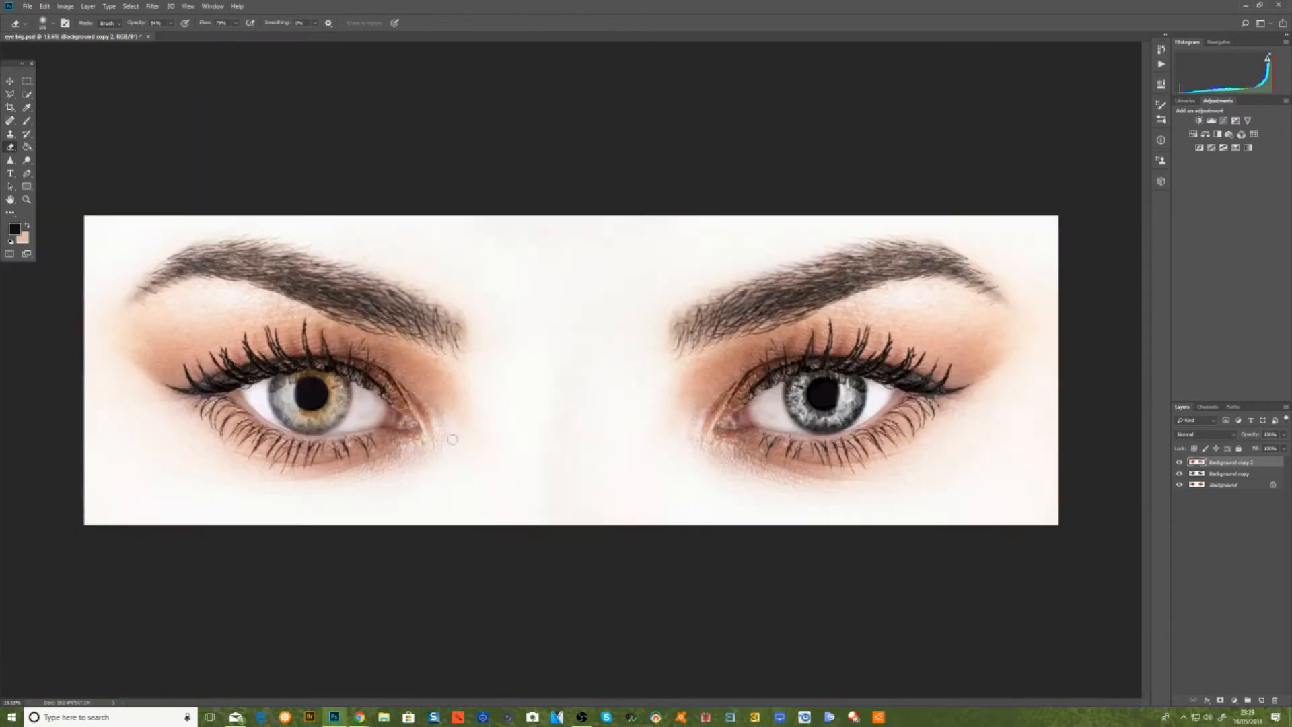
{"action": "scroll", "coordinate": [399, 393], "scroll_direction": "up", "scroll_amount": 10}
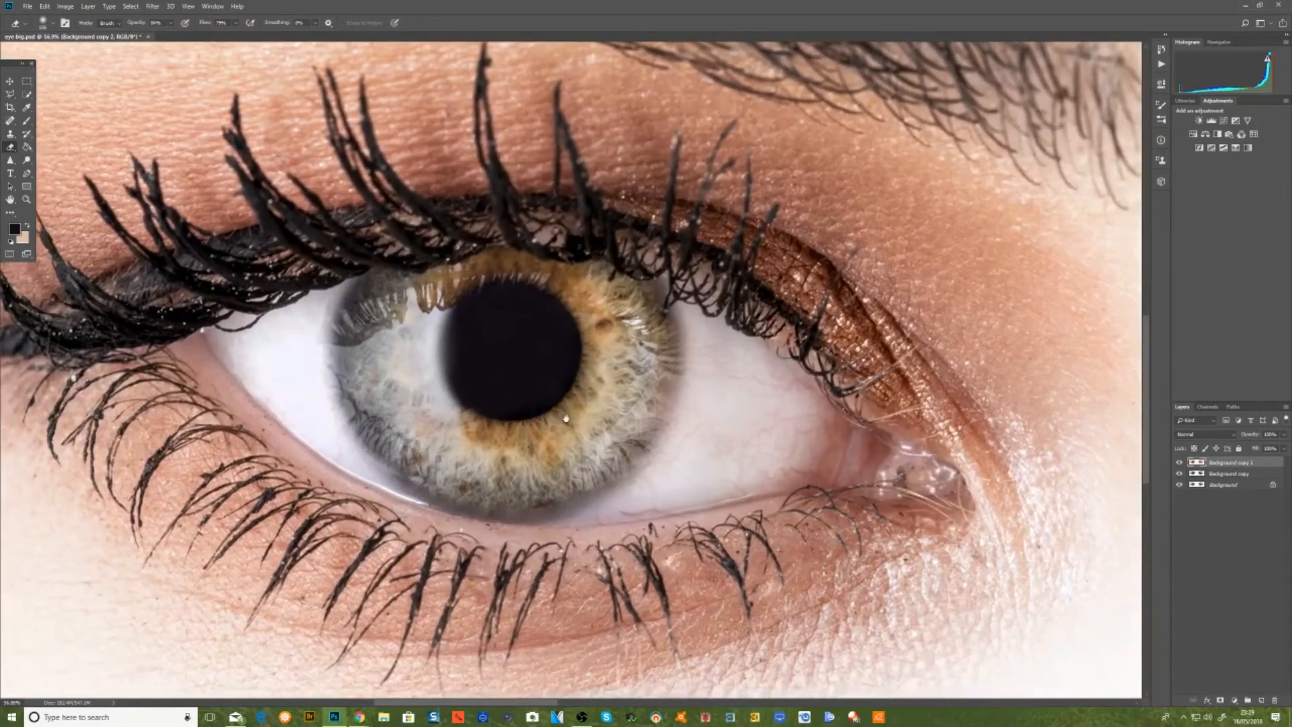
{"action": "left_click_drag", "start_coordinate": [566, 419], "coordinate": [610, 418]}
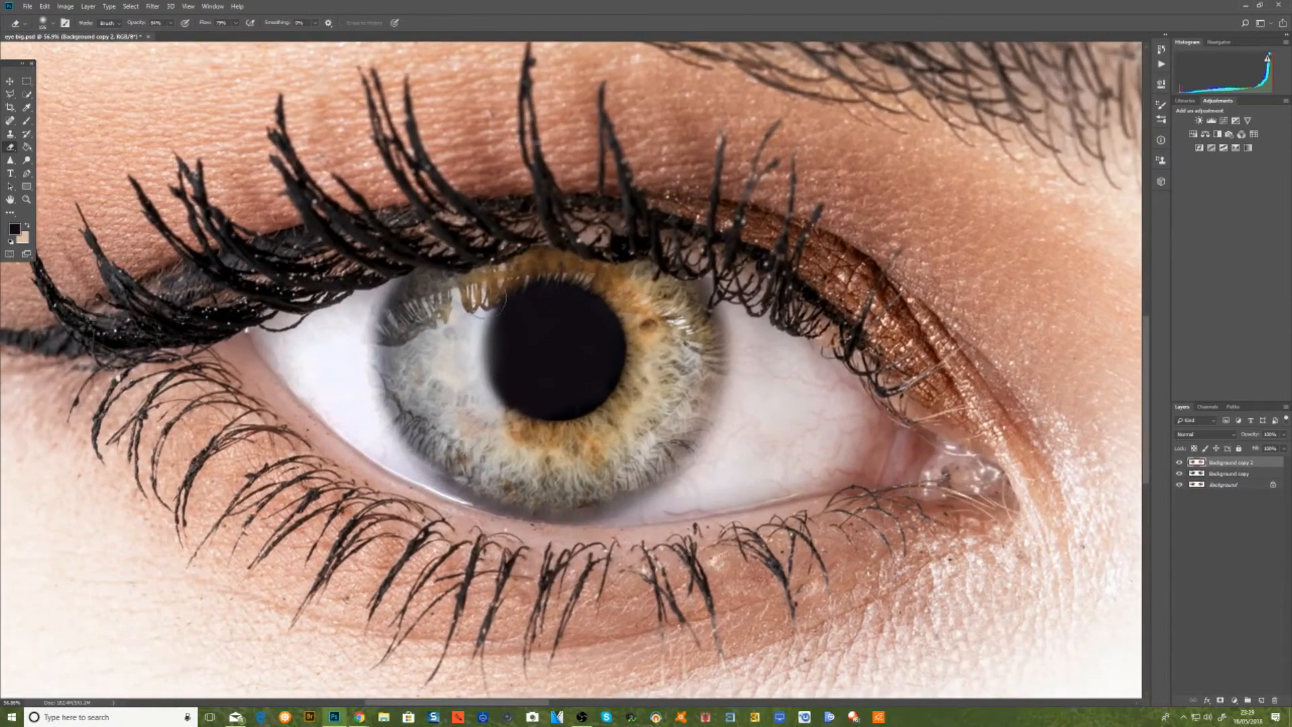
{"action": "mouse_move", "coordinate": [488, 318]}
{"action": "left_mouse_down"}
{"action": "mouse_move", "coordinate": [475, 315]}
{"action": "mouse_move", "coordinate": [479, 387]}
{"action": "mouse_move", "coordinate": [421, 329]}
{"action": "mouse_move", "coordinate": [464, 458]}
{"action": "mouse_move", "coordinate": [397, 390]}
{"action": "mouse_move", "coordinate": [413, 304]}
{"action": "mouse_move", "coordinate": [393, 343]}
{"action": "mouse_move", "coordinate": [384, 377]}
{"action": "mouse_move", "coordinate": [437, 457]}
{"action": "mouse_move", "coordinate": [558, 471]}
{"action": "mouse_move", "coordinate": [579, 445]}
{"action": "mouse_move", "coordinate": [512, 404]}
{"action": "mouse_move", "coordinate": [565, 424]}
{"action": "left_mouse_up"}
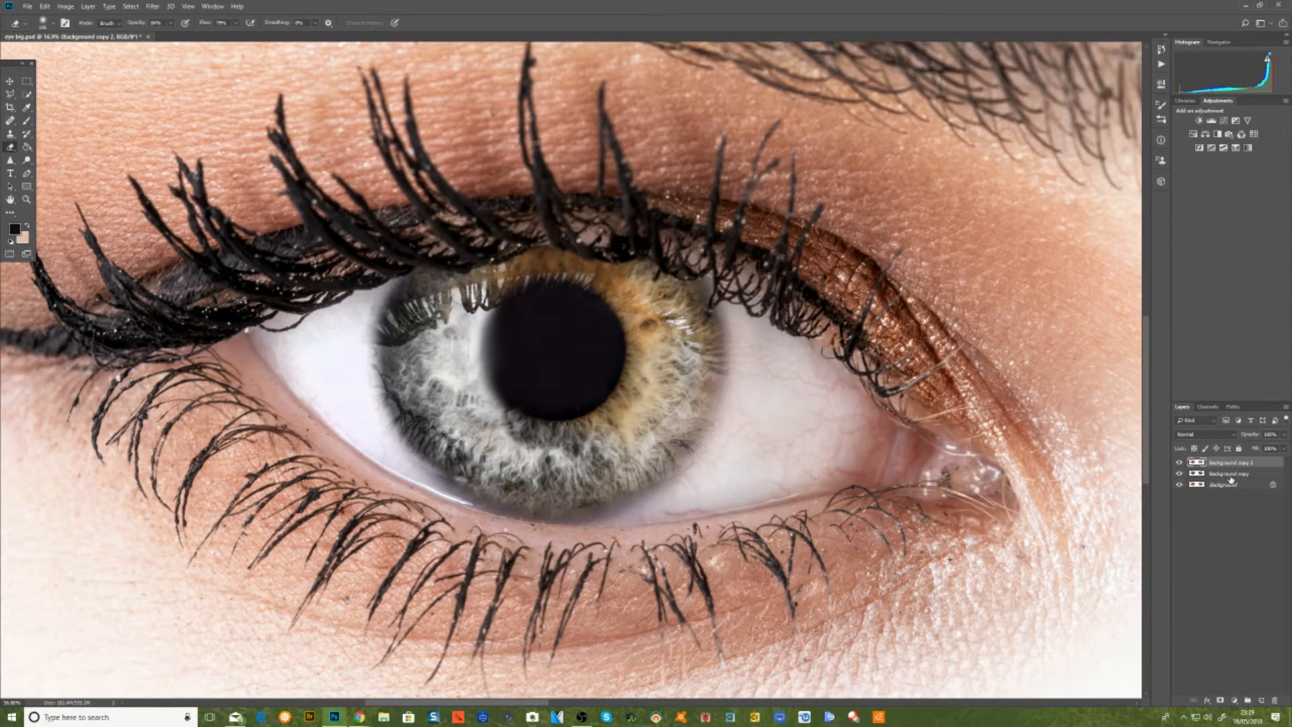
{"action": "mouse_move", "coordinate": [572, 423]}
{"action": "left_mouse_down"}
{"action": "mouse_move", "coordinate": [649, 383]}
{"action": "mouse_move", "coordinate": [662, 427]}
{"action": "mouse_move", "coordinate": [683, 397]}
{"action": "mouse_move", "coordinate": [688, 426]}
{"action": "mouse_move", "coordinate": [658, 459]}
{"action": "mouse_move", "coordinate": [536, 490]}
{"action": "mouse_move", "coordinate": [713, 404]}
{"action": "mouse_move", "coordinate": [703, 343]}
{"action": "mouse_move", "coordinate": [667, 289]}
{"action": "mouse_move", "coordinate": [673, 337]}
{"action": "mouse_move", "coordinate": [646, 272]}
{"action": "mouse_move", "coordinate": [626, 316]}
{"action": "mouse_move", "coordinate": [552, 274]}
{"action": "mouse_move", "coordinate": [438, 306]}
{"action": "mouse_move", "coordinate": [502, 281]}
{"action": "mouse_move", "coordinate": [438, 291]}
{"action": "mouse_move", "coordinate": [412, 350]}
{"action": "mouse_move", "coordinate": [412, 404]}
{"action": "mouse_move", "coordinate": [512, 476]}
{"action": "mouse_move", "coordinate": [580, 486]}
{"action": "mouse_move", "coordinate": [493, 475]}
{"action": "mouse_move", "coordinate": [632, 473]}
{"action": "mouse_move", "coordinate": [674, 449]}
{"action": "left_mouse_up"}
{"action": "mouse_move", "coordinate": [617, 324]}
{"action": "left_mouse_down"}
{"action": "mouse_move", "coordinate": [629, 367]}
{"action": "mouse_move", "coordinate": [589, 399]}
{"action": "mouse_move", "coordinate": [501, 407]}
{"action": "mouse_move", "coordinate": [476, 386]}
{"action": "mouse_move", "coordinate": [524, 401]}
{"action": "mouse_move", "coordinate": [491, 360]}
{"action": "mouse_move", "coordinate": [530, 305]}
{"action": "mouse_move", "coordinate": [623, 314]}
{"action": "mouse_move", "coordinate": [571, 285]}
{"action": "mouse_move", "coordinate": [521, 296]}
{"action": "left_mouse_up"}
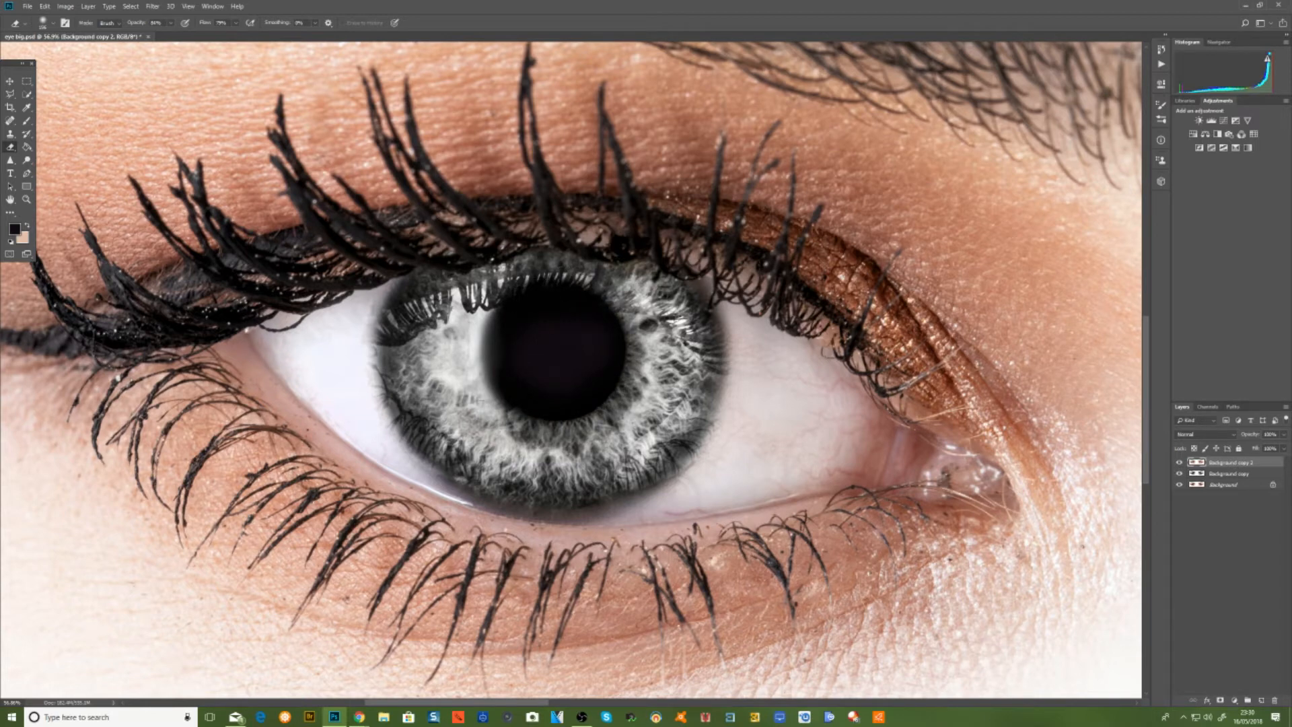
- Try positioning the placed millbrook logo over the right-hand eye, and cancel the placement
{"action": "scroll", "coordinate": [569, 424], "scroll_direction": "down", "scroll_amount": 4}
{"action": "scroll", "coordinate": [571, 431], "scroll_direction": "down", "scroll_amount": 2}
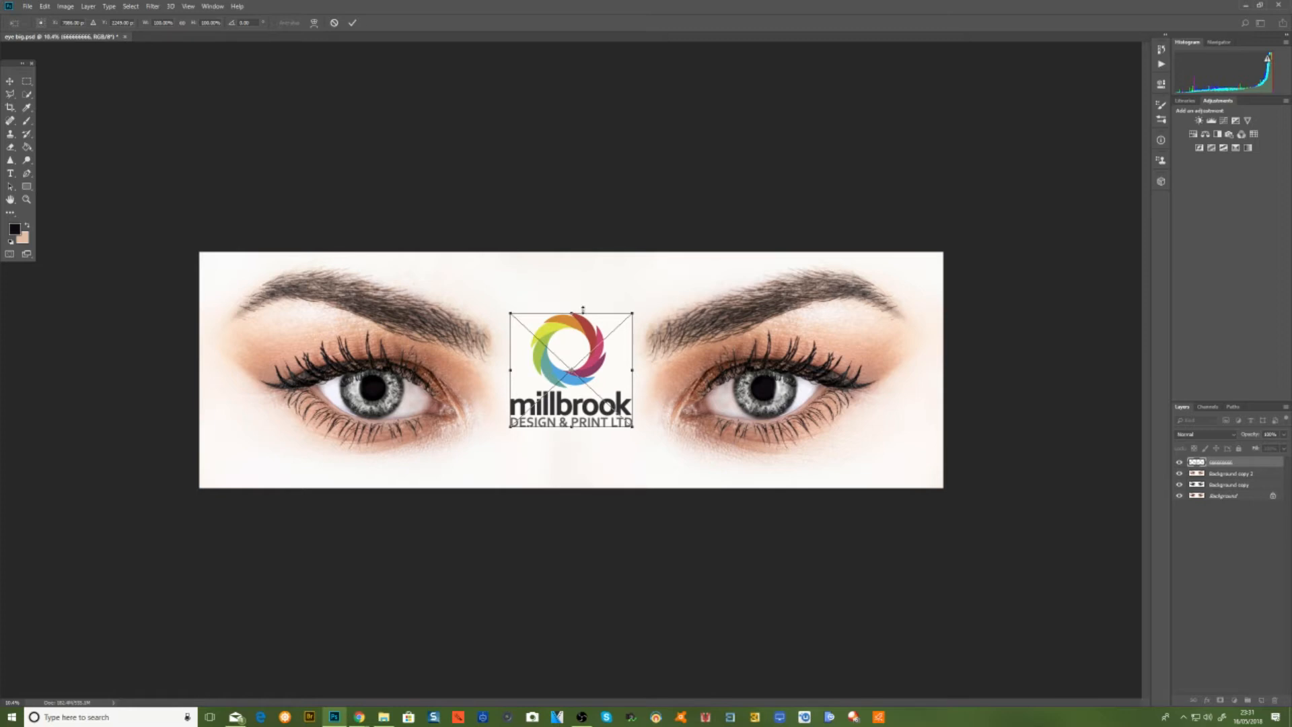
{"action": "left_click_drag", "start_coordinate": [579, 342], "coordinate": [767, 391]}
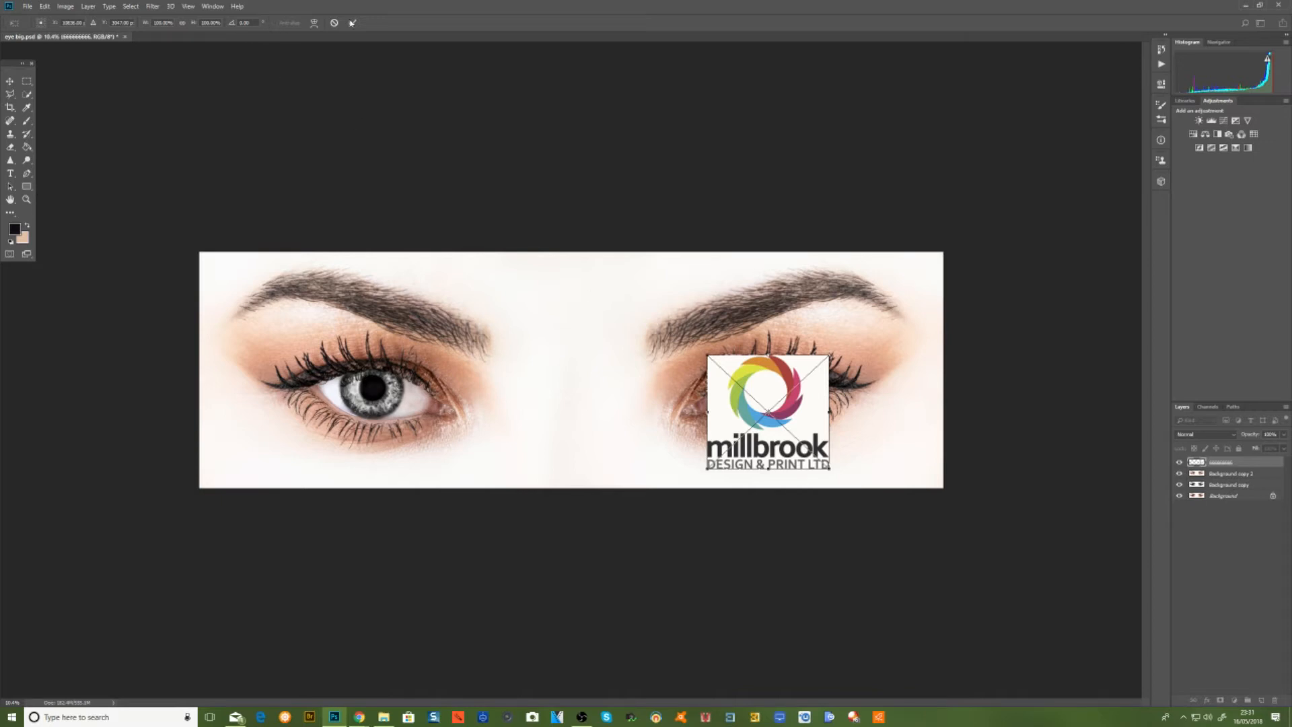
{"action": "left_click", "coordinate": [334, 22]}
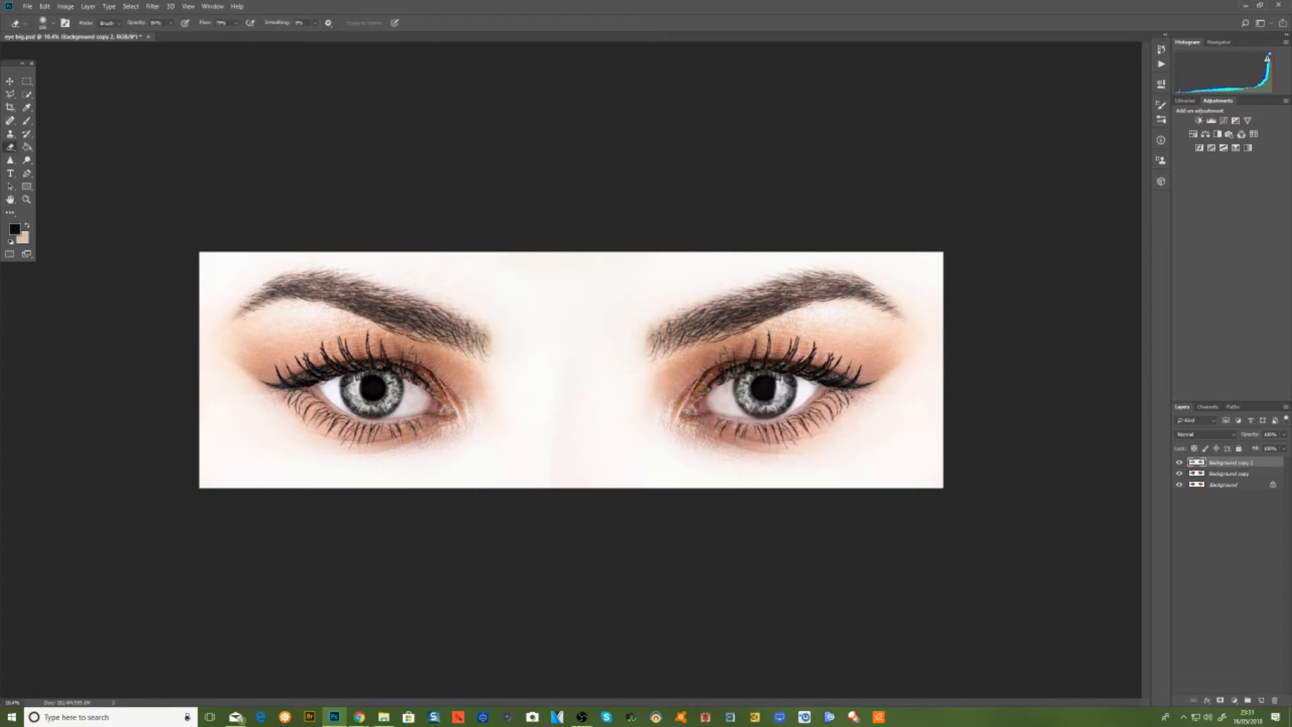
- Switch to the millbrook logo image and remove the white background around and inside the swirl with the Magic Eraser
{"action": "key", "text": "alt+Tab"}
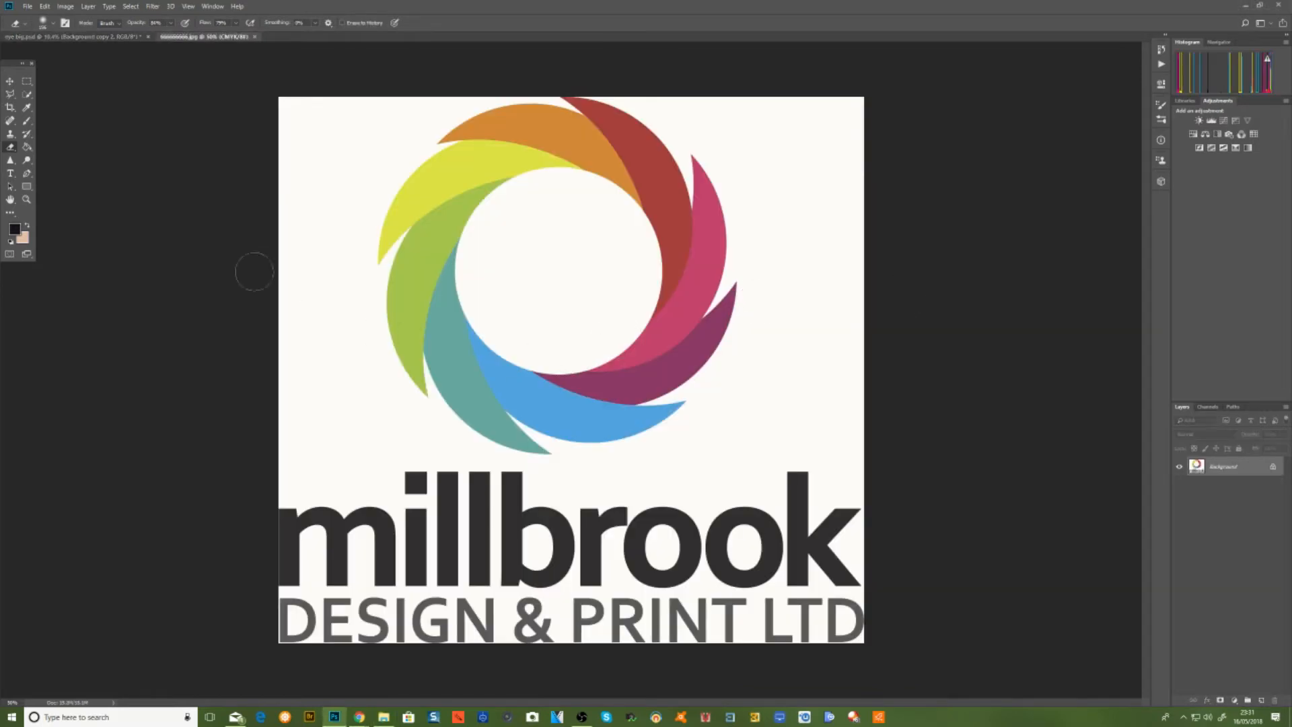
{"action": "right_click", "coordinate": [10, 146]}
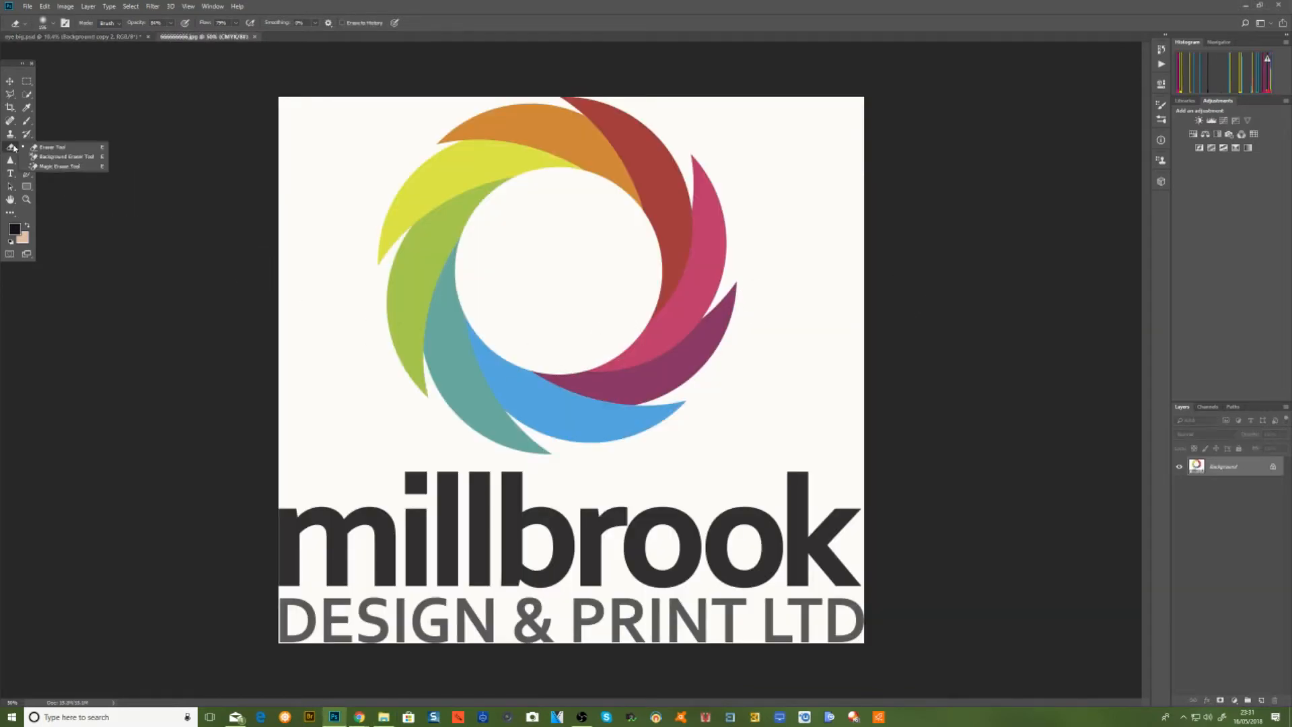
{"action": "left_click", "coordinate": [54, 166]}
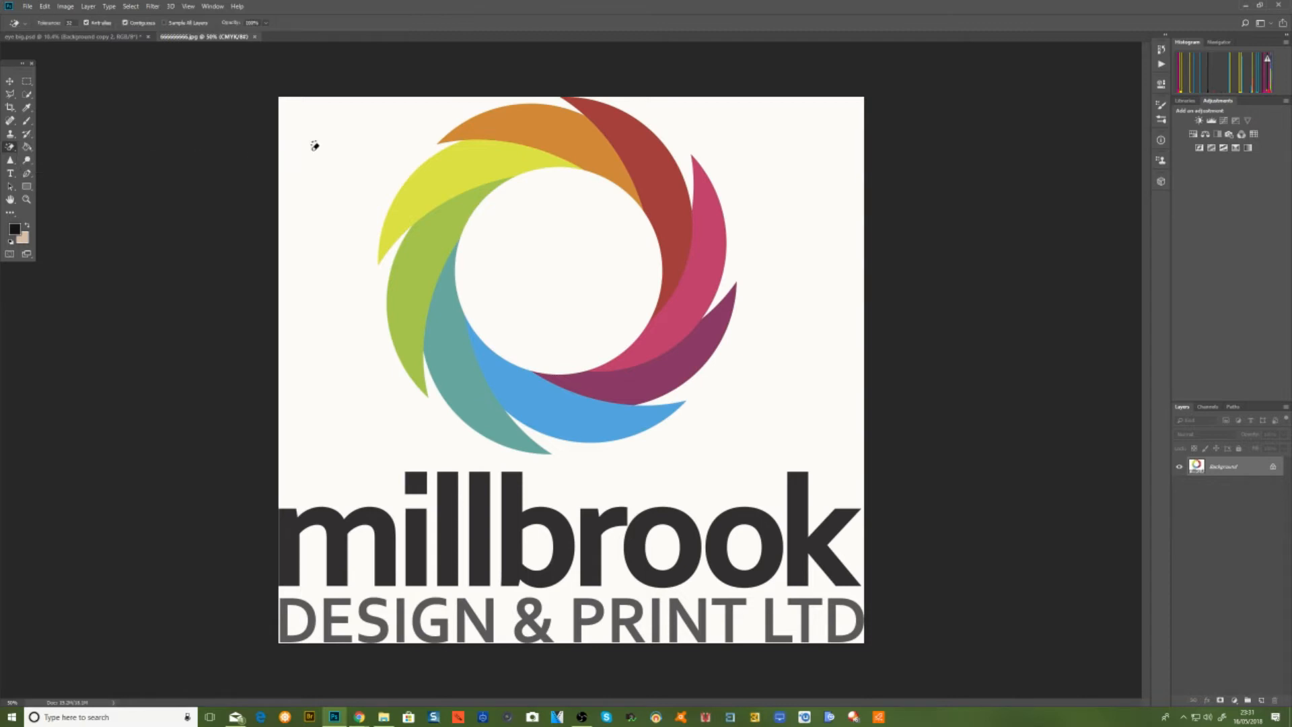
{"action": "left_click", "coordinate": [341, 150]}
{"action": "left_click", "coordinate": [571, 226]}
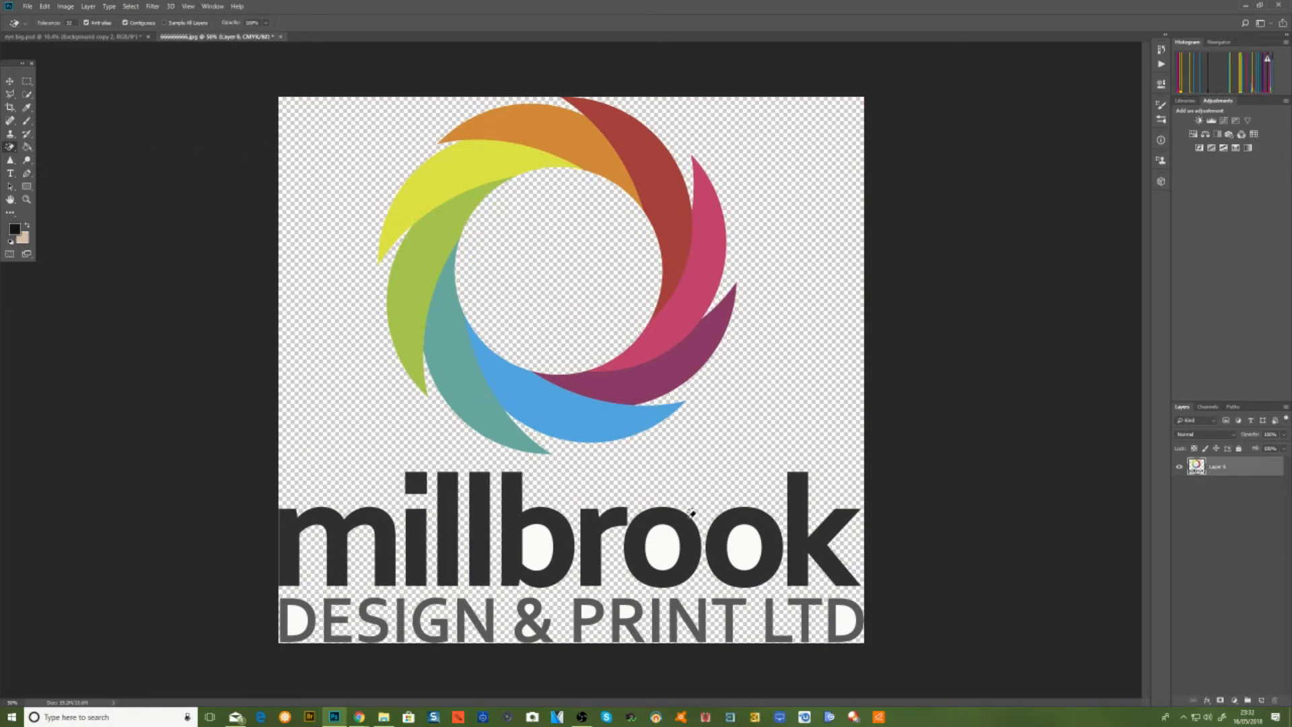
- Copy the logo's colour swirl, without the lettering, to its own layer and hide the original logo layer
{"action": "left_click", "coordinate": [27, 81]}
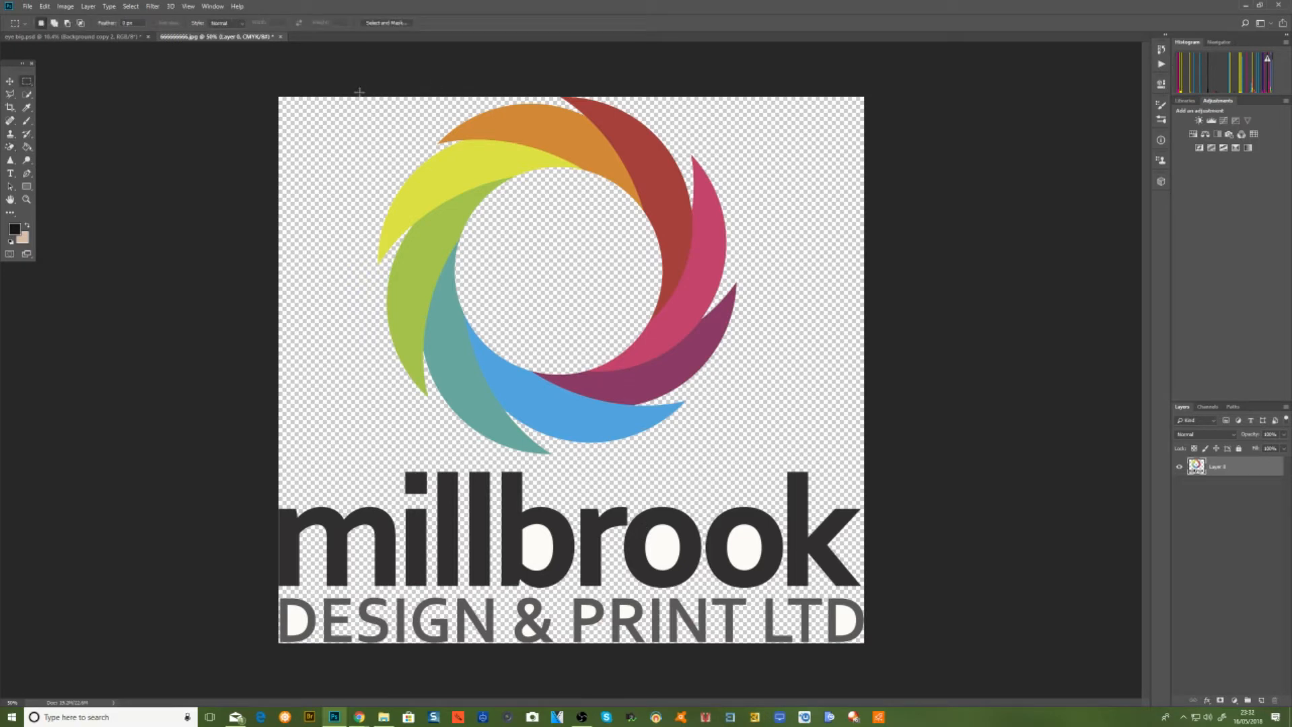
{"action": "left_click_drag", "start_coordinate": [359, 92], "coordinate": [759, 463]}
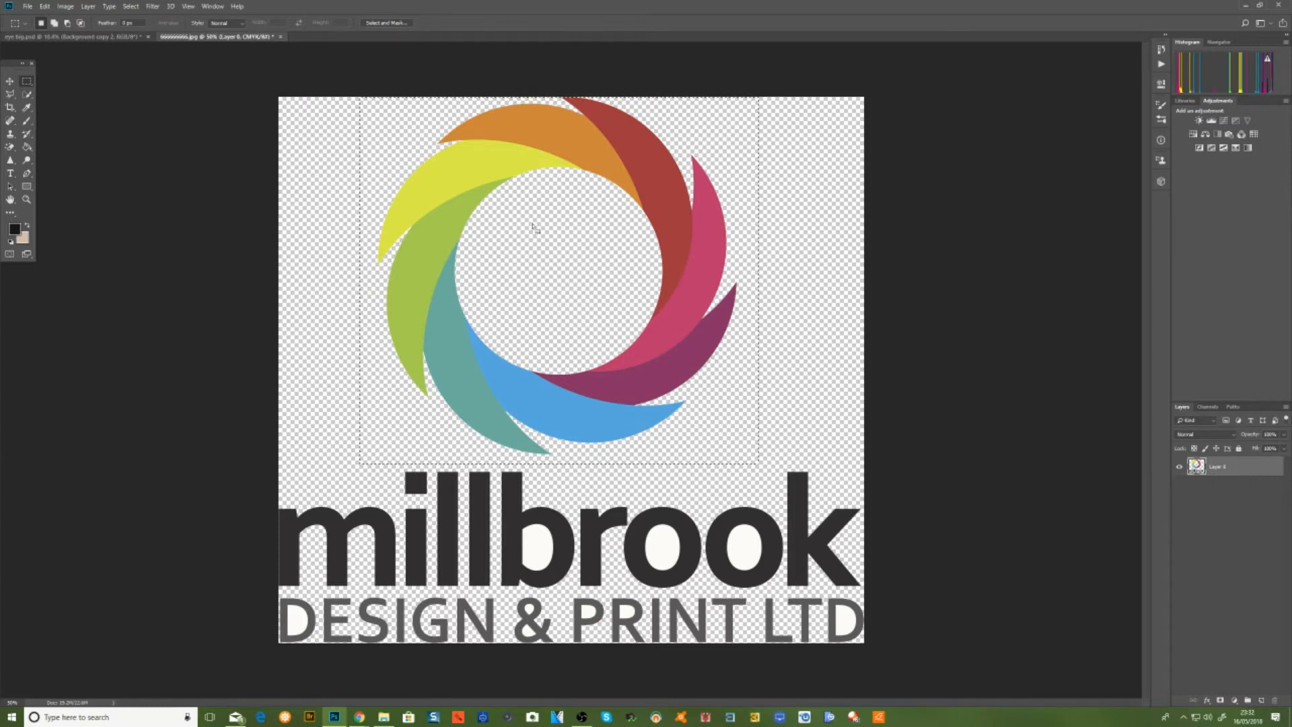
{"action": "right_click", "coordinate": [534, 227]}
{"action": "left_click", "coordinate": [562, 292]}
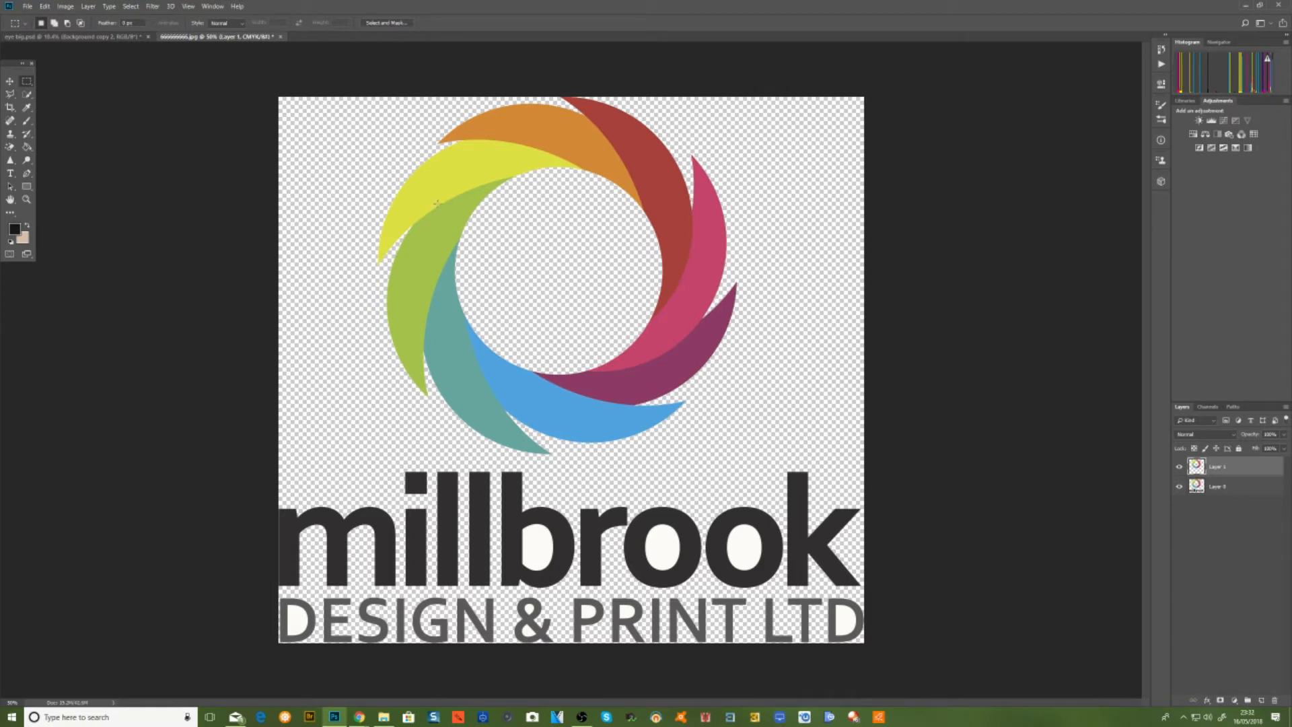
{"action": "left_click", "coordinate": [27, 8]}
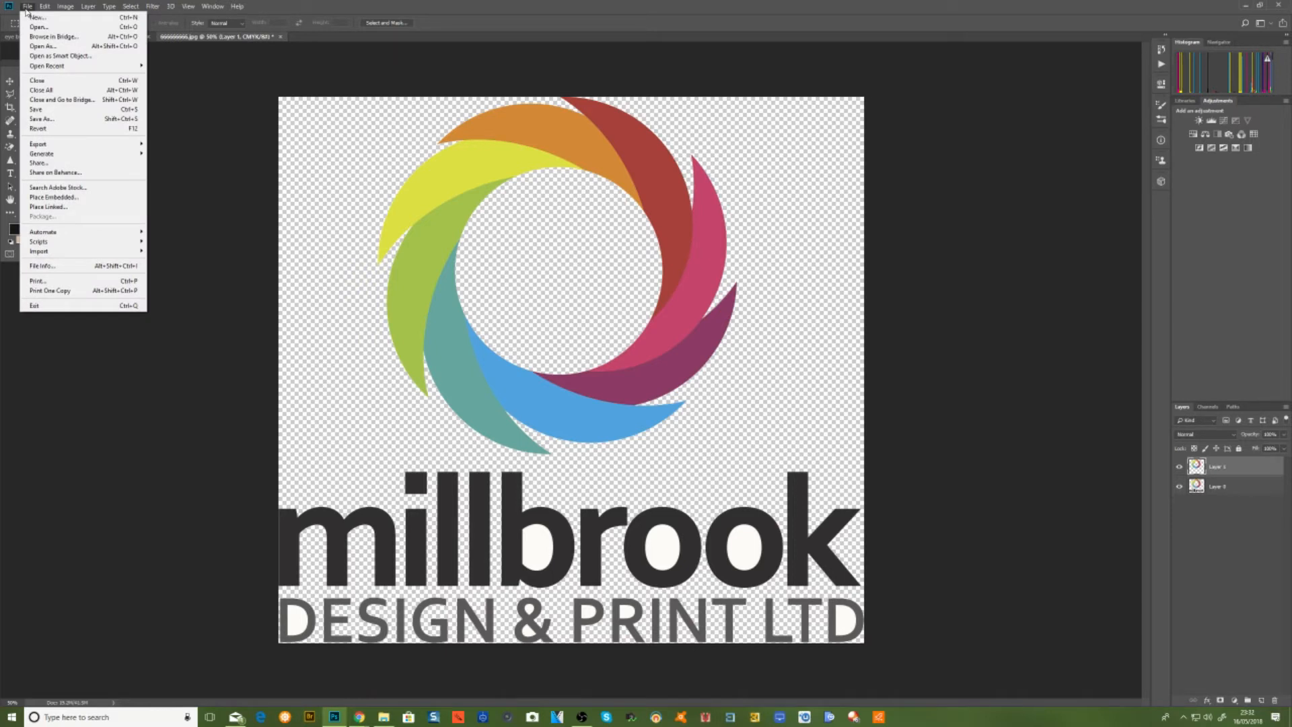
{"action": "left_click", "coordinate": [1179, 486]}
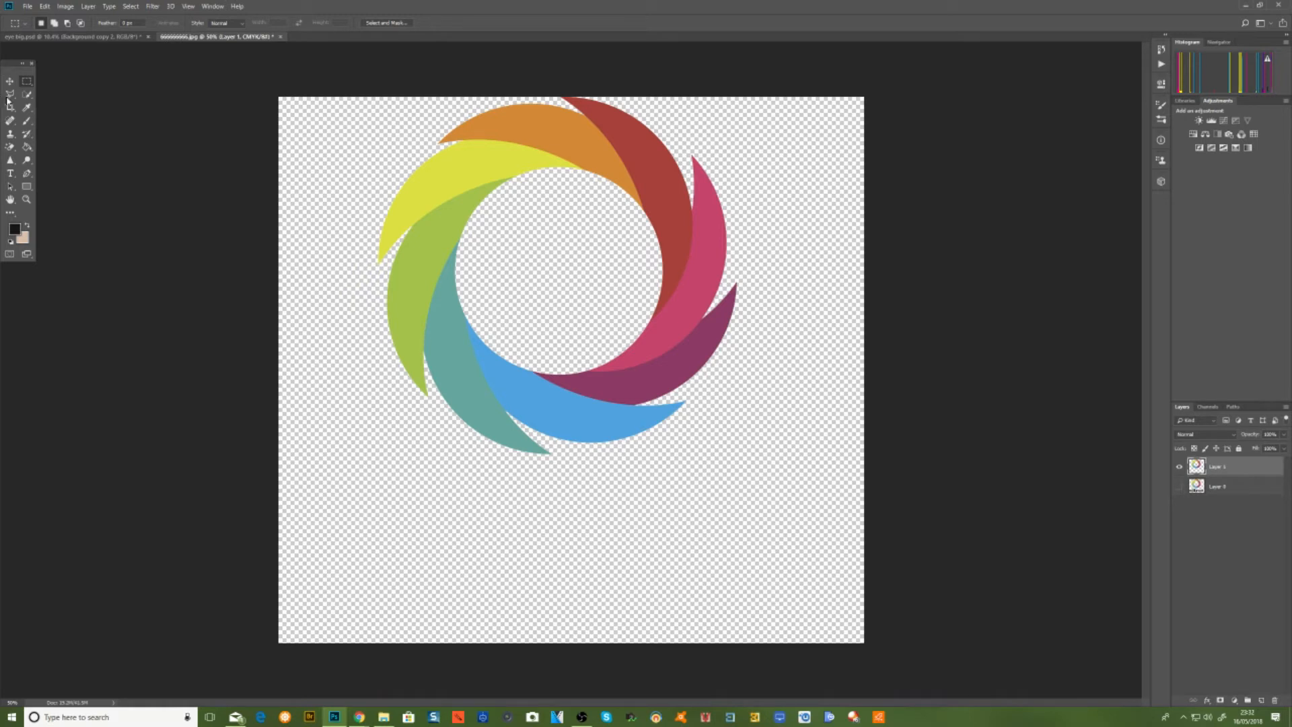
- Set the logo's canvas height to 22 cm, anchored at the bottom centre so the extra space is added above
{"action": "left_click", "coordinate": [78, 7]}
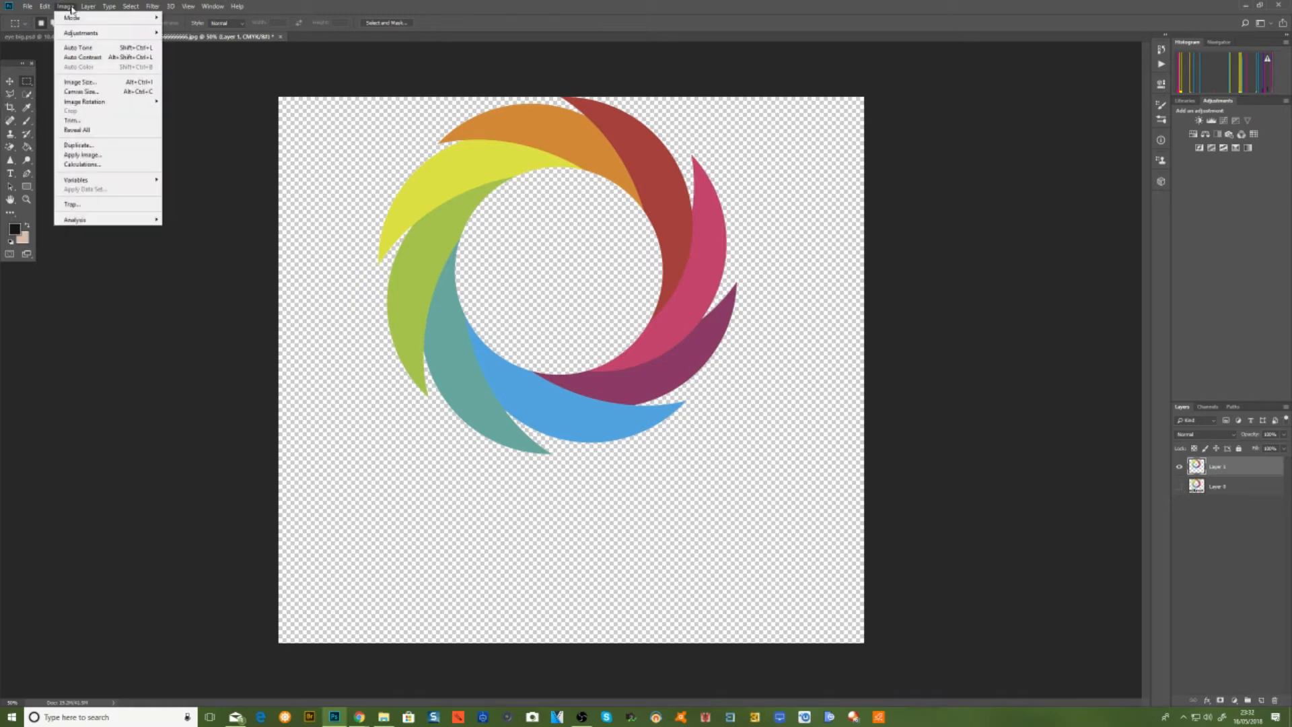
{"action": "left_click", "coordinate": [87, 92]}
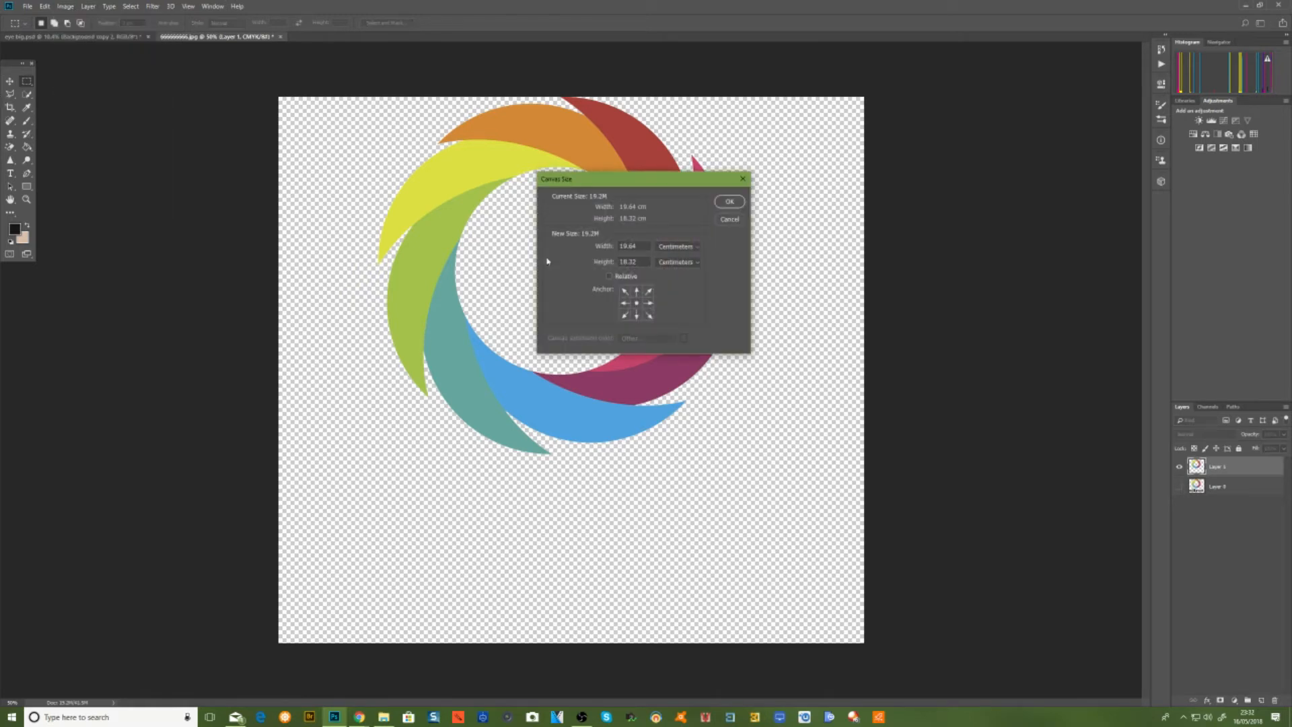
{"action": "left_click", "coordinate": [637, 316]}
{"action": "double_click", "coordinate": [639, 259]}
{"action": "type", "text": "22"}
{"action": "key", "text": "Return"}
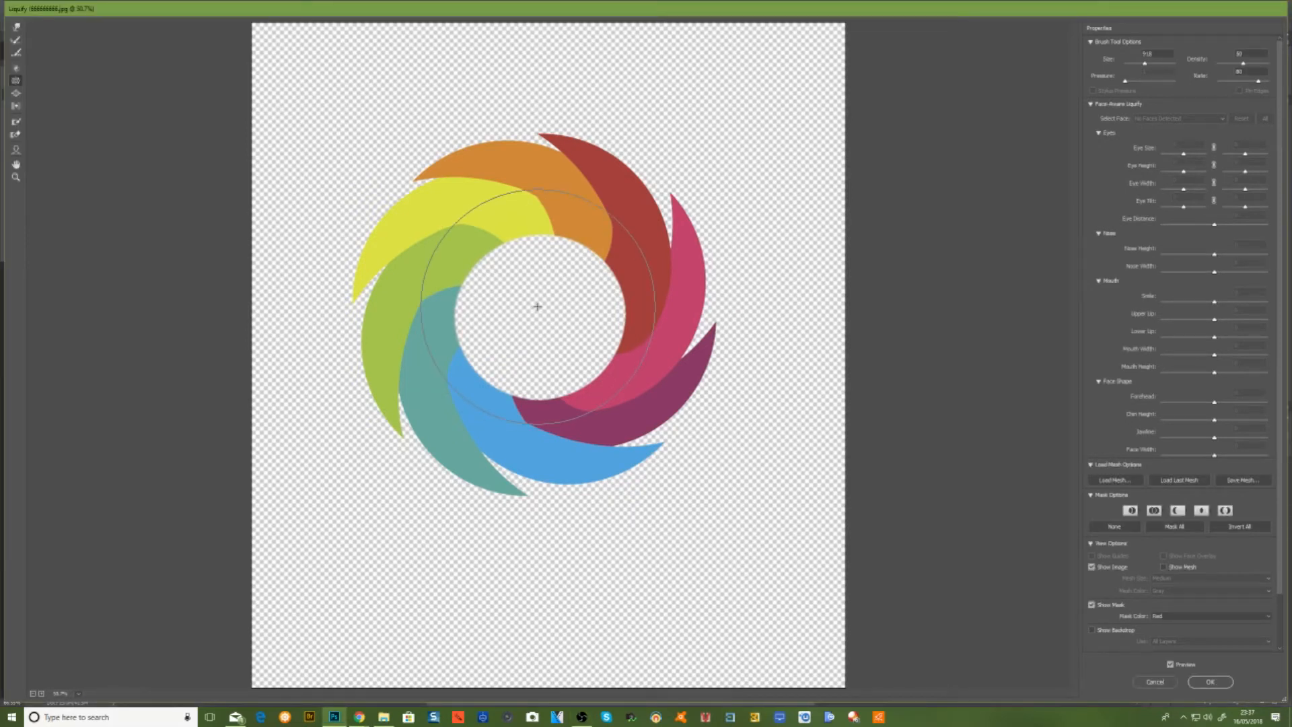
- Shrink the swirl's central hole with the Liquify Pucker tool and apply the result
{"action": "left_click_drag", "start_coordinate": [538, 308], "coordinate": [538, 311]}
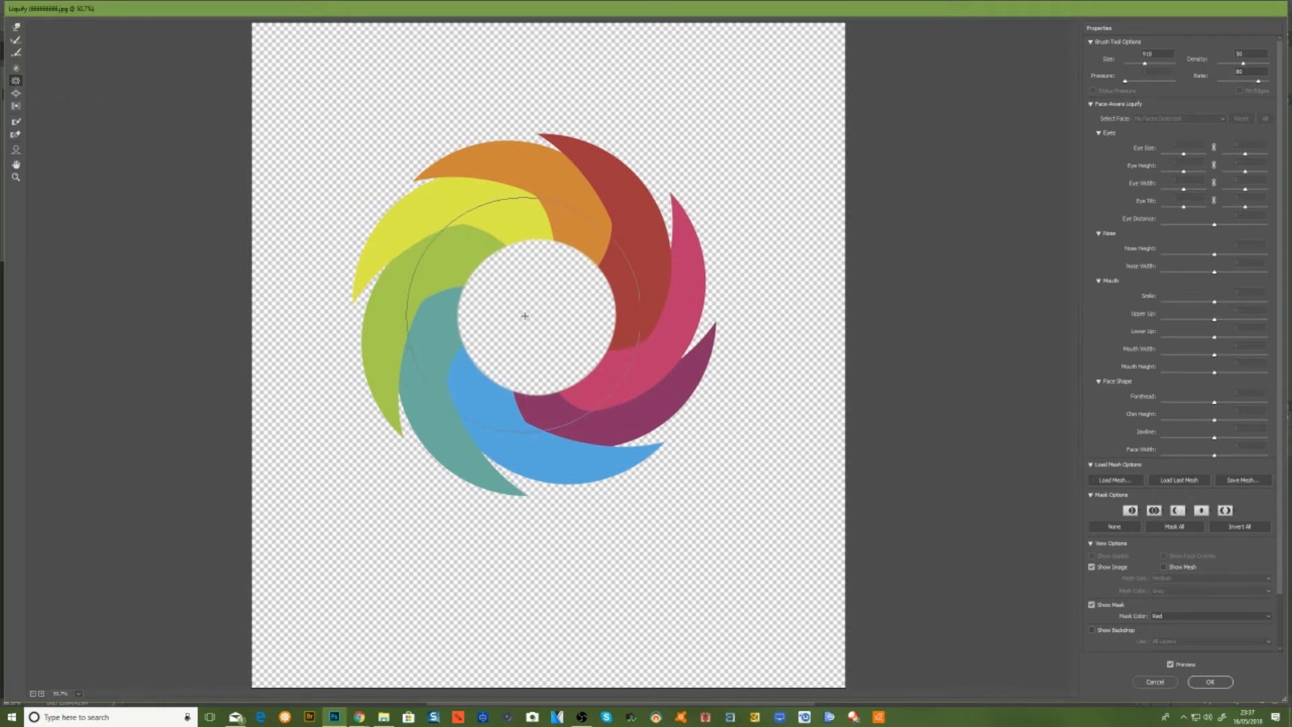
{"action": "left_click_drag", "start_coordinate": [536, 313], "coordinate": [534, 310]}
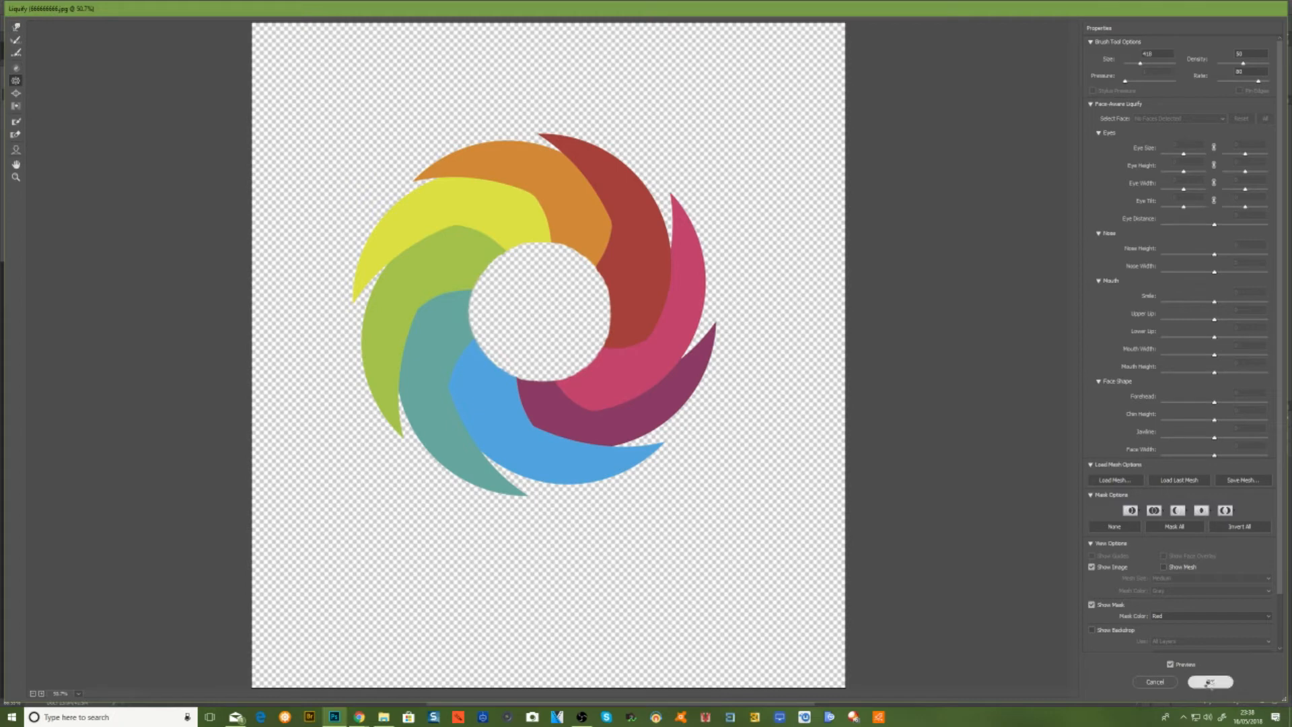
{"action": "key", "text": "Return"}
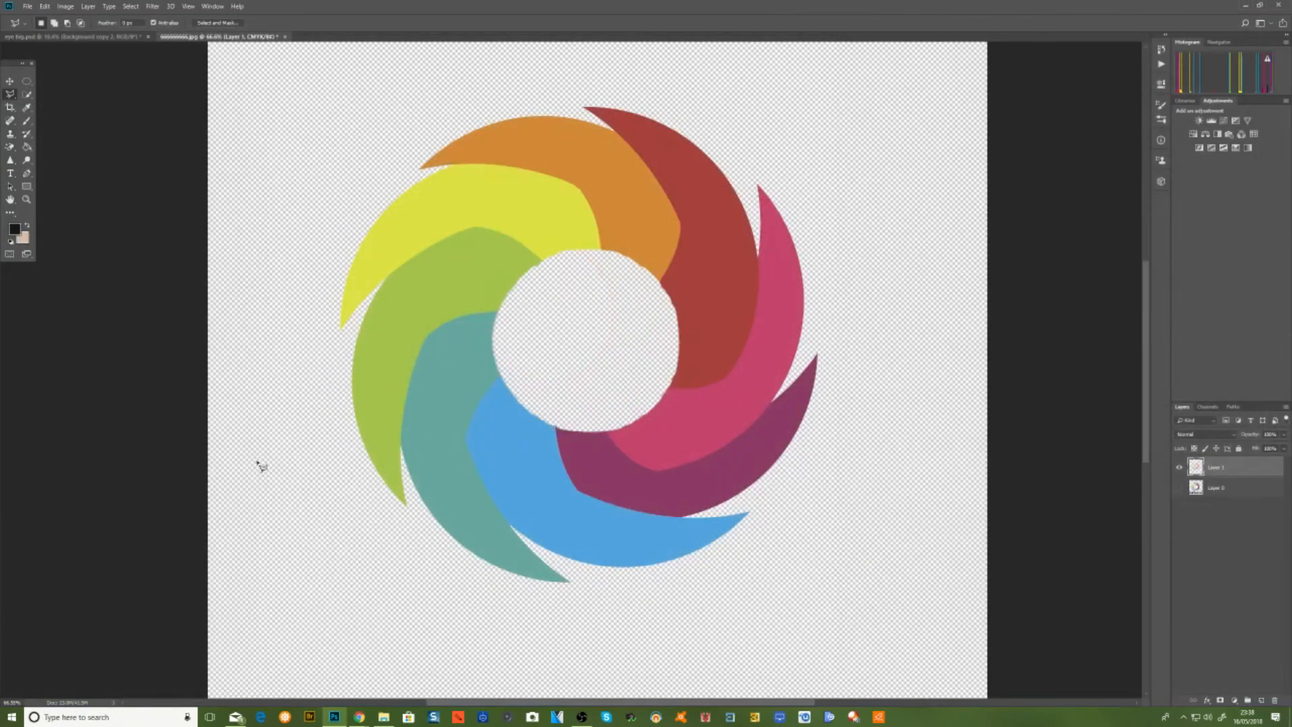
{"action": "scroll", "coordinate": [361, 463], "scroll_direction": "down", "scroll_amount": 3}
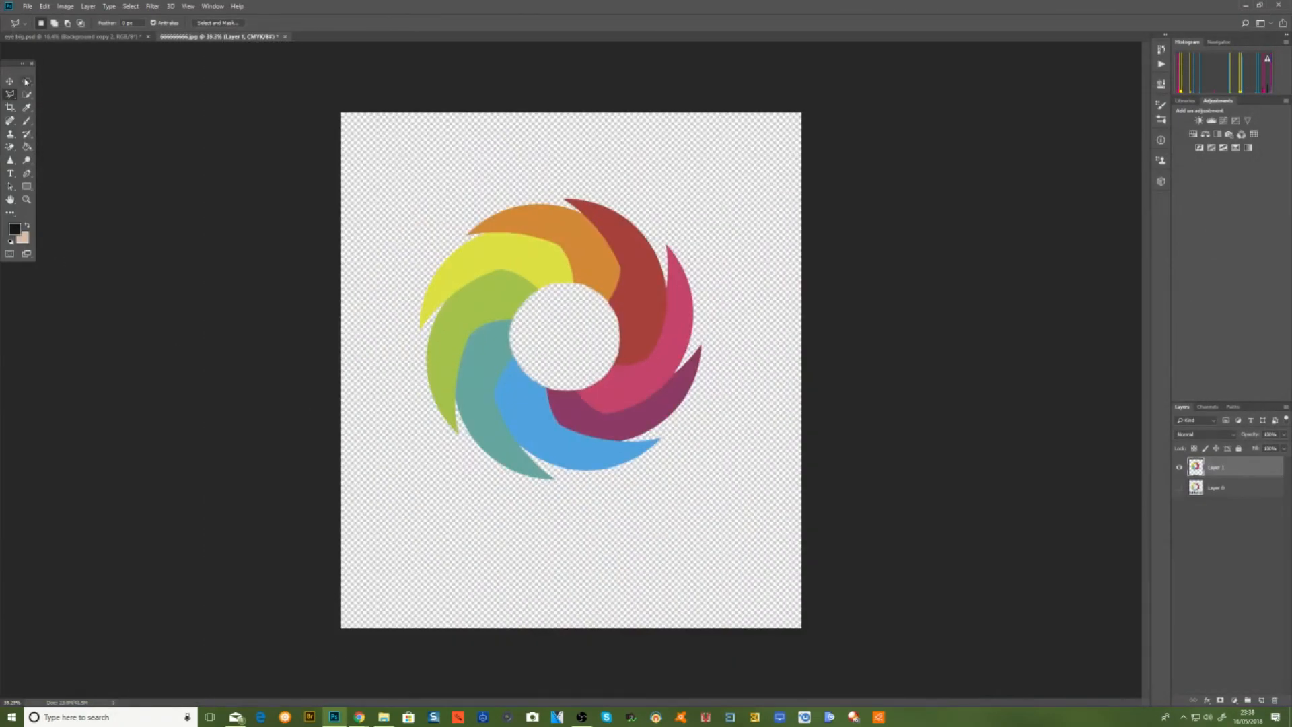
{"action": "left_click", "coordinate": [27, 82]}
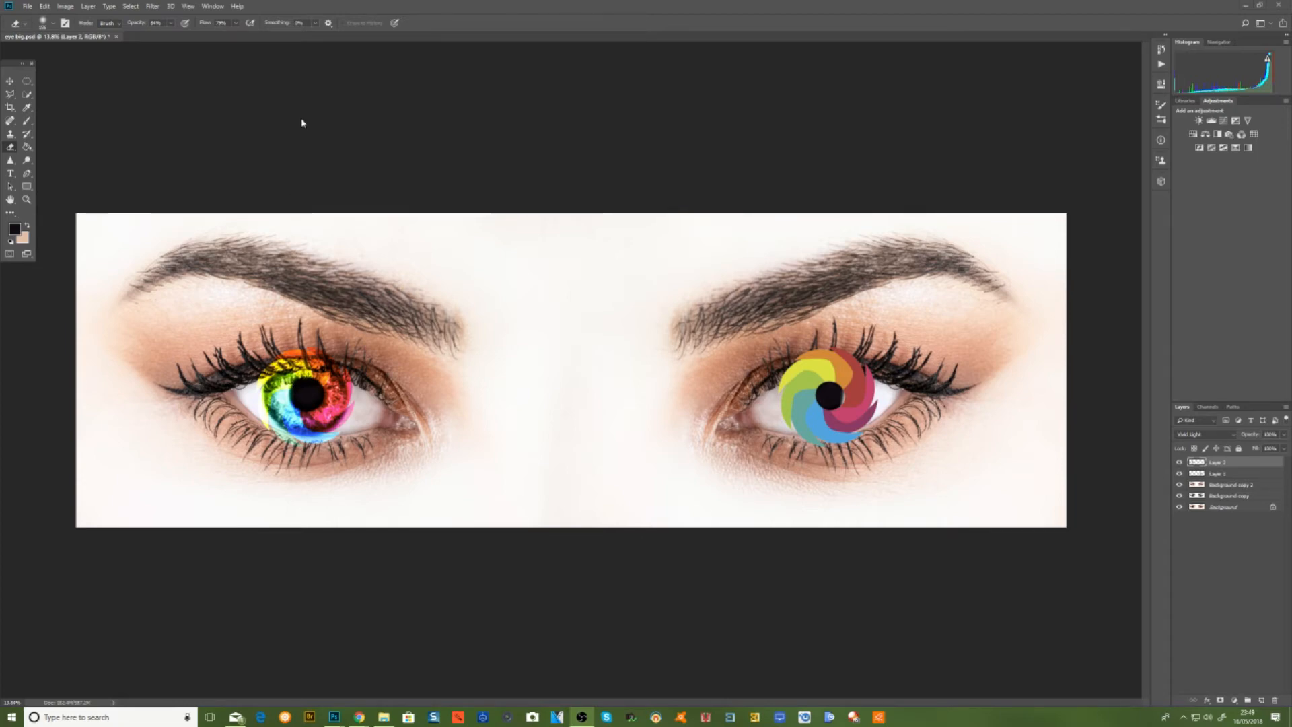
- Erase the parts of the colour swirl that spill beyond the left-hand eye's iris onto the lashes, lid and eye white
{"action": "scroll", "coordinate": [293, 357], "scroll_direction": "up", "scroll_amount": 5}
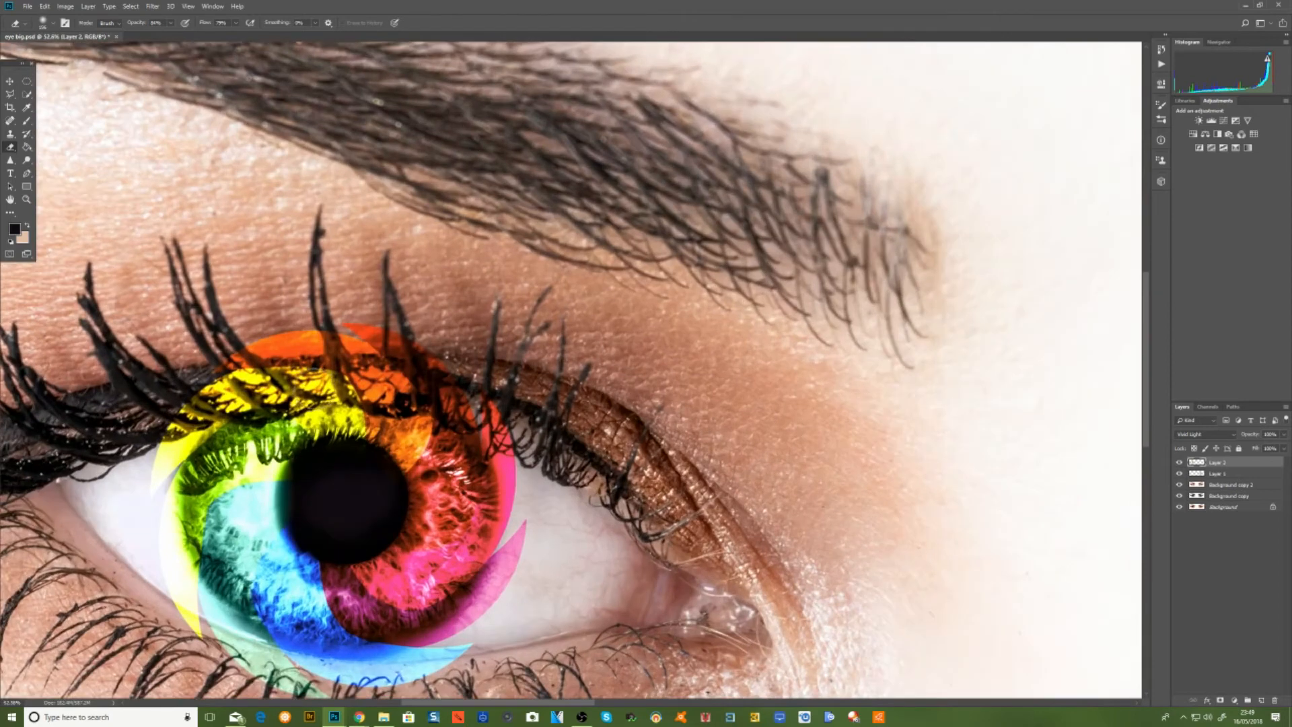
{"action": "mouse_move", "coordinate": [314, 388]}
{"action": "left_mouse_down"}
{"action": "mouse_move", "coordinate": [327, 289]}
{"action": "mouse_move", "coordinate": [380, 243]}
{"action": "mouse_move", "coordinate": [200, 284]}
{"action": "mouse_move", "coordinate": [440, 272]}
{"action": "mouse_move", "coordinate": [174, 307]}
{"action": "mouse_move", "coordinate": [229, 302]}
{"action": "mouse_move", "coordinate": [192, 320]}
{"action": "mouse_move", "coordinate": [283, 283]}
{"action": "mouse_move", "coordinate": [363, 299]}
{"action": "mouse_move", "coordinate": [320, 282]}
{"action": "mouse_move", "coordinate": [403, 301]}
{"action": "mouse_move", "coordinate": [454, 291]}
{"action": "mouse_move", "coordinate": [440, 290]}
{"action": "mouse_move", "coordinate": [511, 310]}
{"action": "mouse_move", "coordinate": [541, 372]}
{"action": "mouse_move", "coordinate": [520, 321]}
{"action": "mouse_move", "coordinate": [520, 346]}
{"action": "left_mouse_up"}
{"action": "mouse_move", "coordinate": [538, 391]}
{"action": "left_mouse_down"}
{"action": "mouse_move", "coordinate": [544, 464]}
{"action": "mouse_move", "coordinate": [535, 451]}
{"action": "mouse_move", "coordinate": [500, 512]}
{"action": "mouse_move", "coordinate": [532, 473]}
{"action": "mouse_move", "coordinate": [448, 547]}
{"action": "mouse_move", "coordinate": [514, 491]}
{"action": "mouse_move", "coordinate": [440, 535]}
{"action": "mouse_move", "coordinate": [434, 573]}
{"action": "mouse_move", "coordinate": [465, 562]}
{"action": "mouse_move", "coordinate": [333, 571]}
{"action": "left_mouse_up"}
{"action": "mouse_move", "coordinate": [438, 562]}
{"action": "left_mouse_down"}
{"action": "mouse_move", "coordinate": [313, 593]}
{"action": "mouse_move", "coordinate": [333, 573]}
{"action": "mouse_move", "coordinate": [249, 547]}
{"action": "mouse_move", "coordinate": [326, 589]}
{"action": "mouse_move", "coordinate": [300, 586]}
{"action": "mouse_move", "coordinate": [176, 490]}
{"action": "mouse_move", "coordinate": [216, 521]}
{"action": "mouse_move", "coordinate": [178, 465]}
{"action": "mouse_move", "coordinate": [190, 346]}
{"action": "mouse_move", "coordinate": [164, 369]}
{"action": "mouse_move", "coordinate": [227, 322]}
{"action": "mouse_move", "coordinate": [161, 375]}
{"action": "left_mouse_up"}
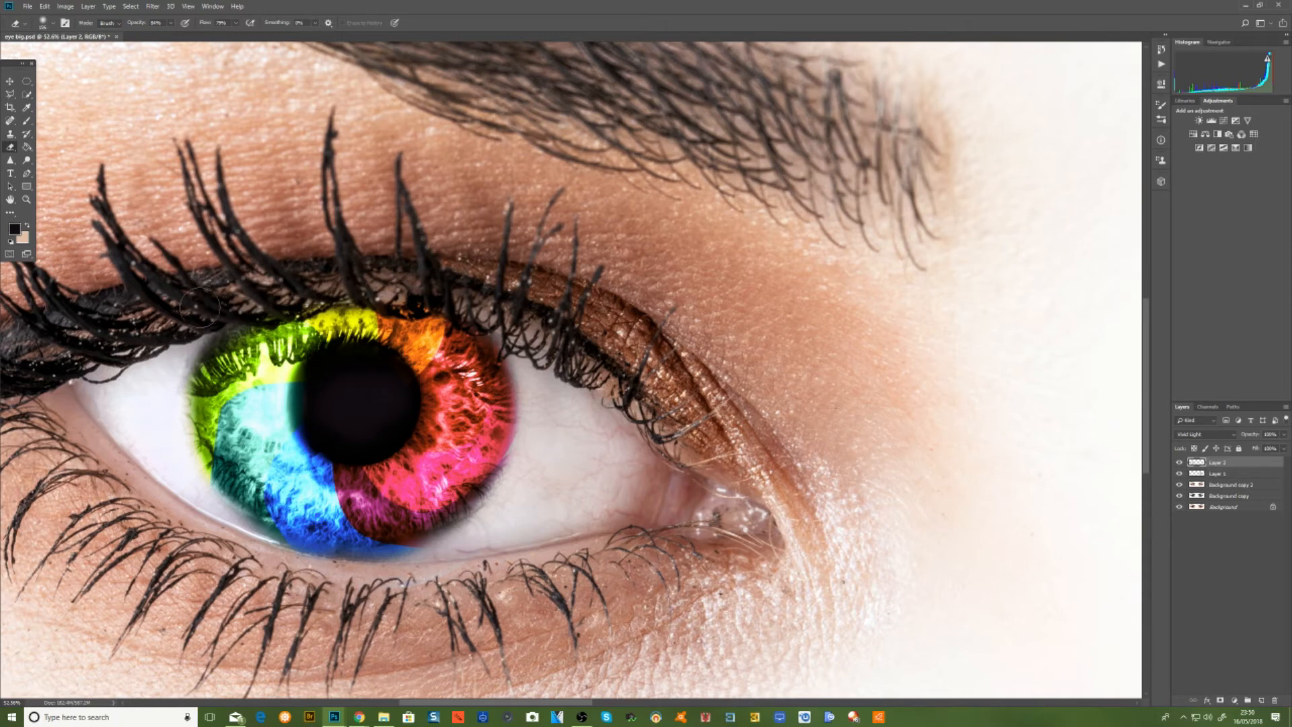
- Lower the Vivid Light swirl layer's opacity to about 45% and erase the blue spill beneath the left-hand iris
{"action": "left_click", "coordinate": [1280, 434]}
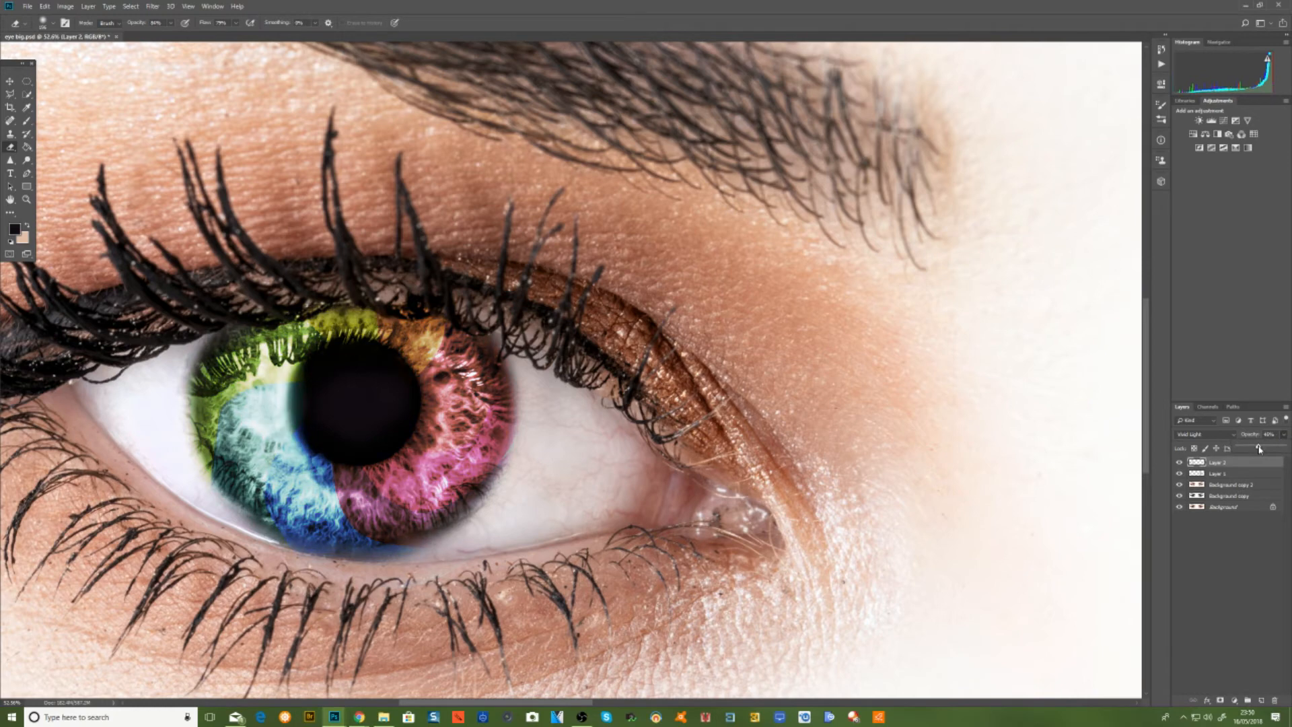
{"action": "scroll", "coordinate": [325, 430], "scroll_direction": "up", "scroll_amount": 3}
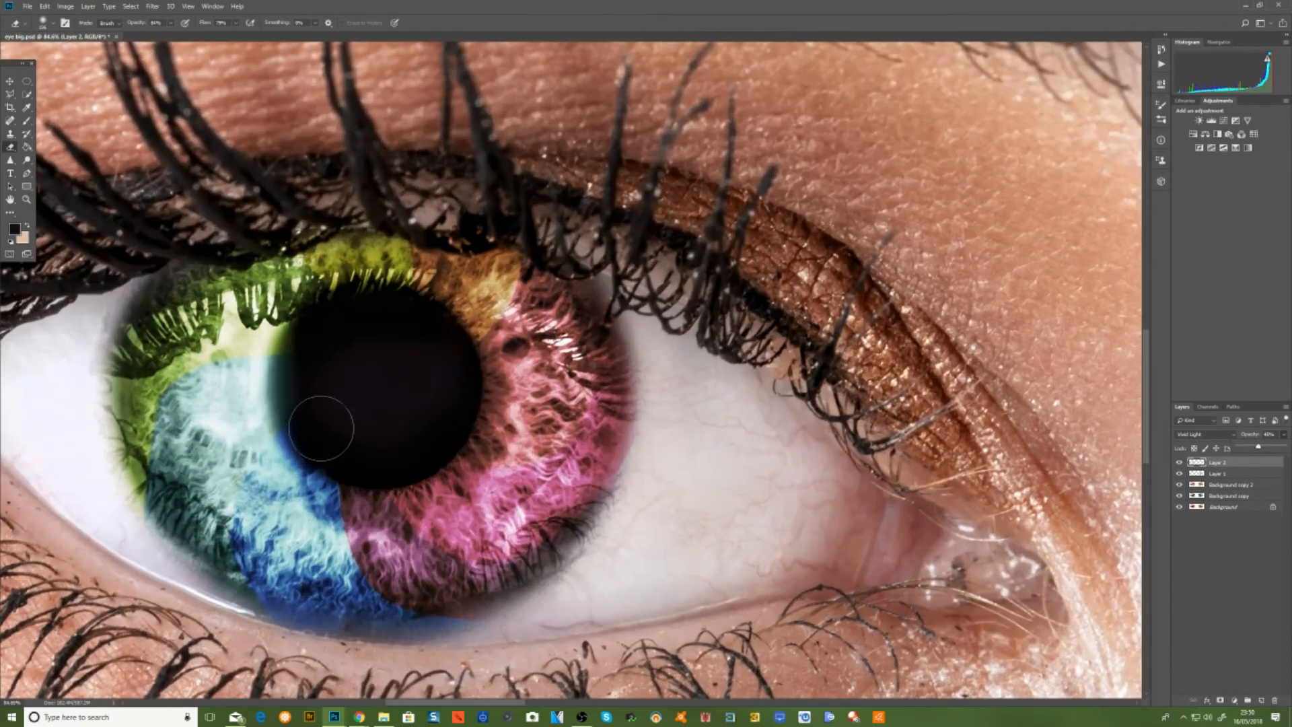
{"action": "left_click", "coordinate": [471, 647]}
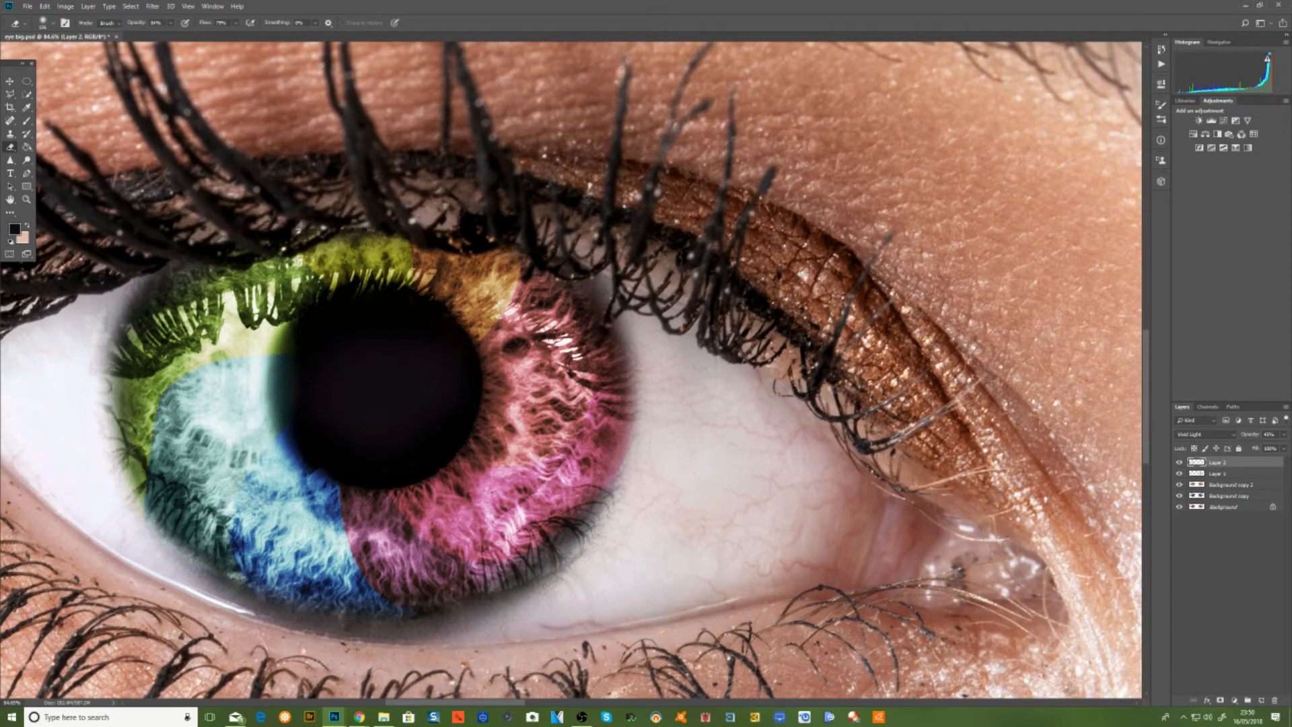
{"action": "scroll", "coordinate": [17, 455], "scroll_direction": "down", "scroll_amount": 3}
{"action": "scroll", "coordinate": [9, 455], "scroll_direction": "down", "scroll_amount": 4}
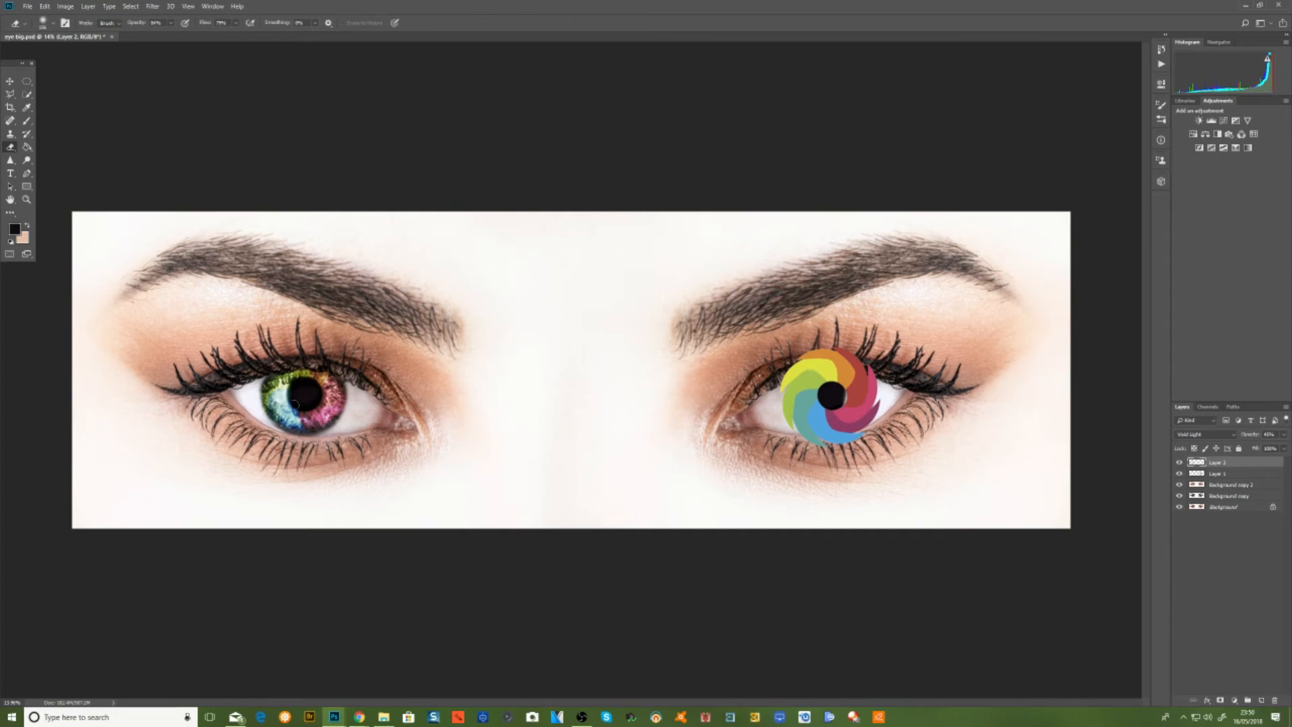
- Select the left-hand iris's colour swirl with an elliptical marquee slightly larger than the iris
{"action": "scroll", "coordinate": [294, 402], "scroll_direction": "up", "scroll_amount": 3}
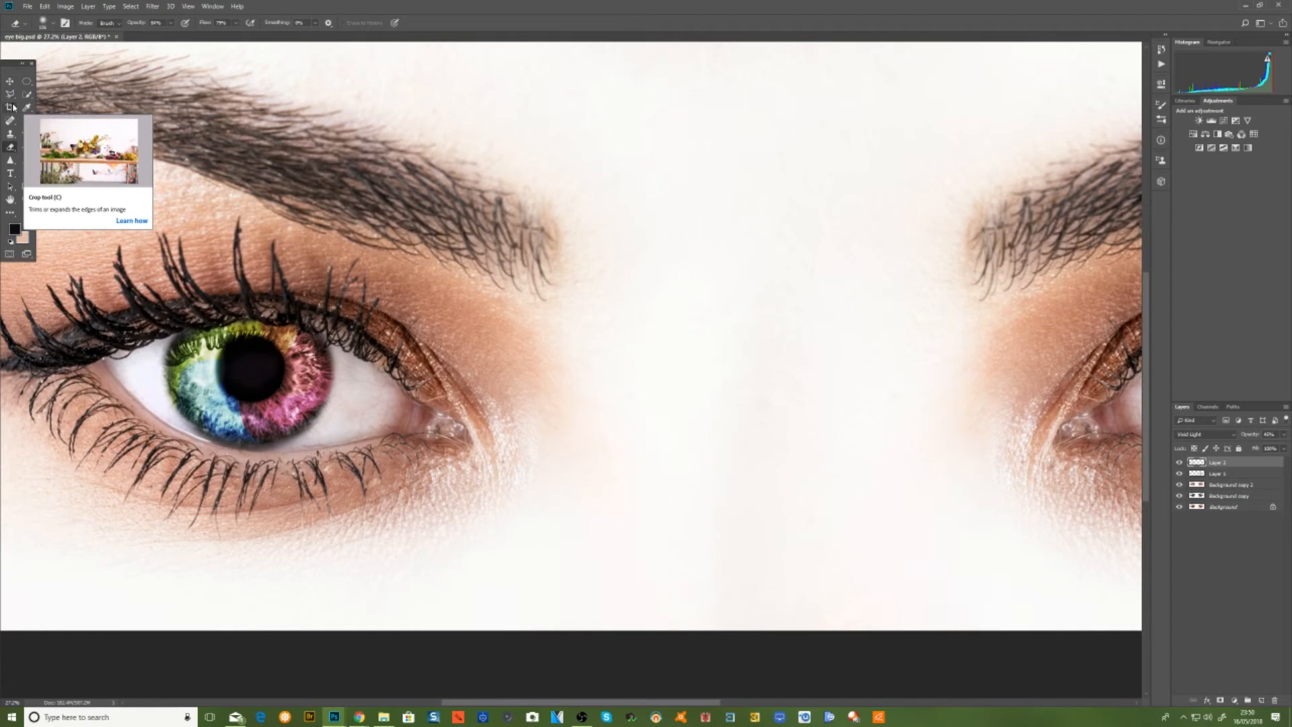
{"action": "left_click", "coordinate": [30, 95]}
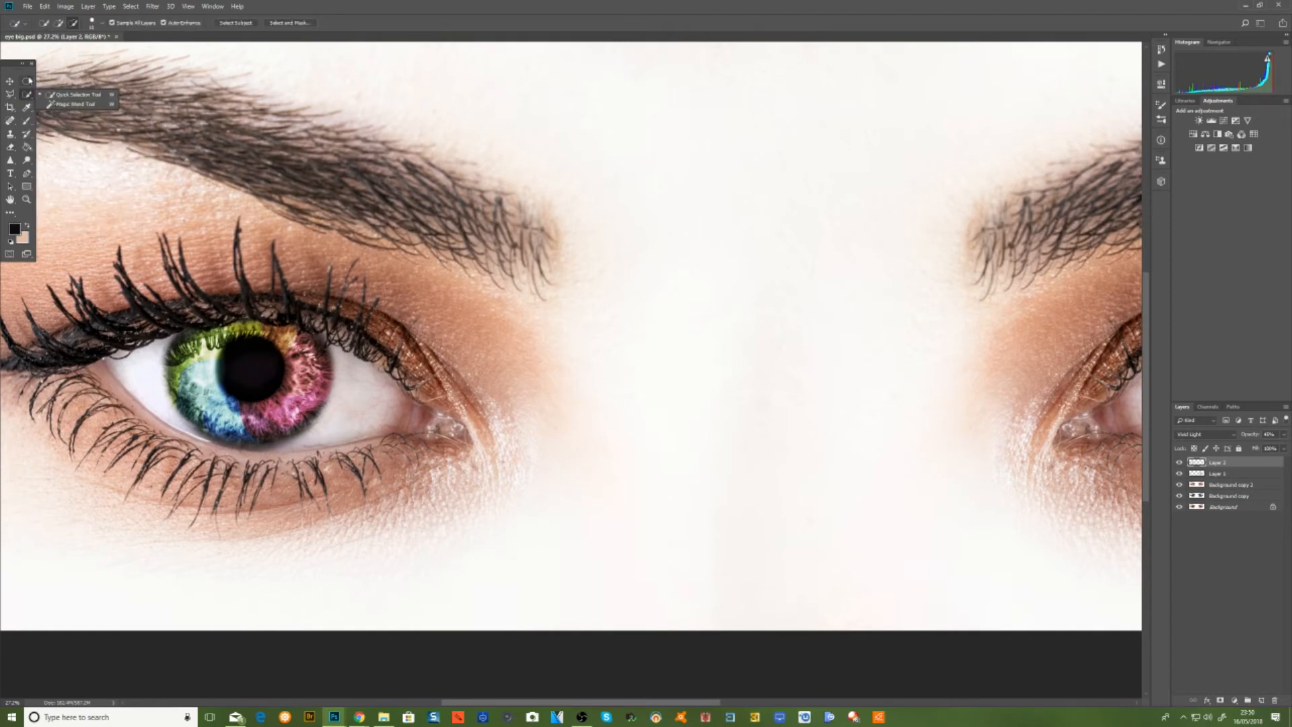
{"action": "left_click", "coordinate": [27, 80]}
{"action": "left_click_drag", "start_coordinate": [172, 299], "coordinate": [288, 413]}
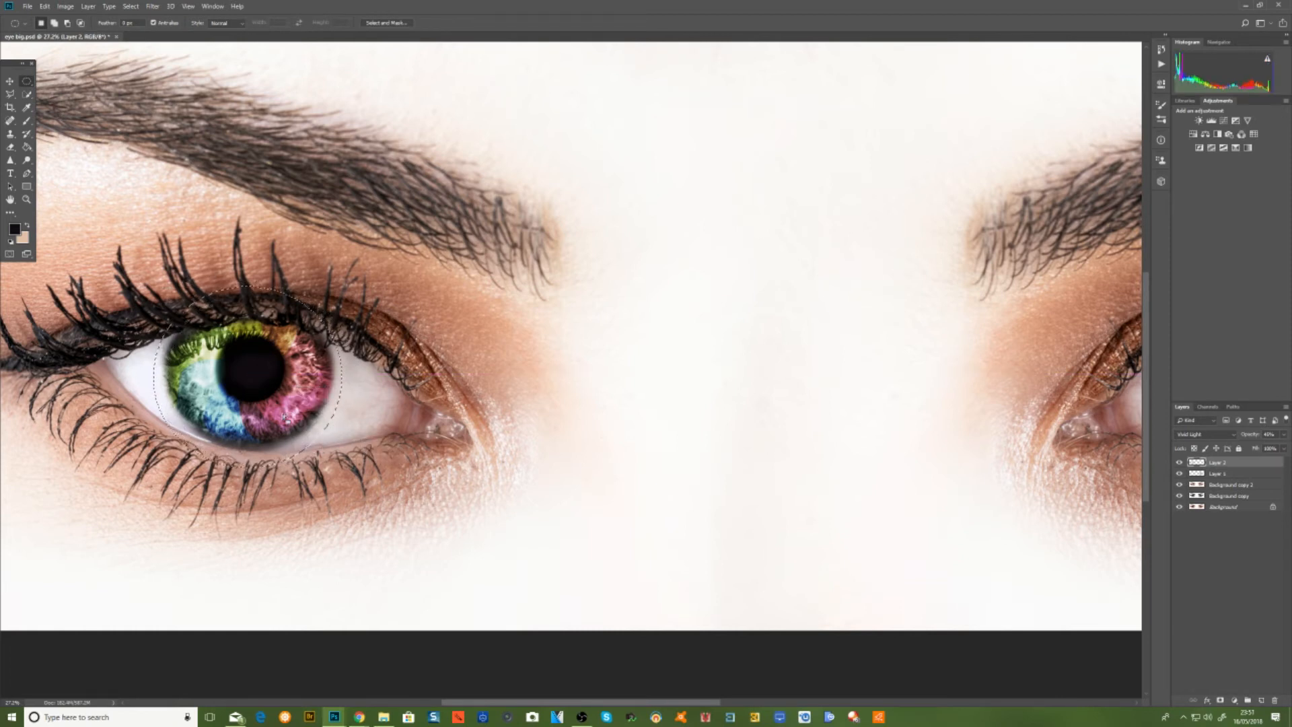
- Warp the selected swirl's lower part and its outer side outward so the colours reach the left-hand iris's lower edge
{"action": "right_click", "coordinate": [248, 384]}
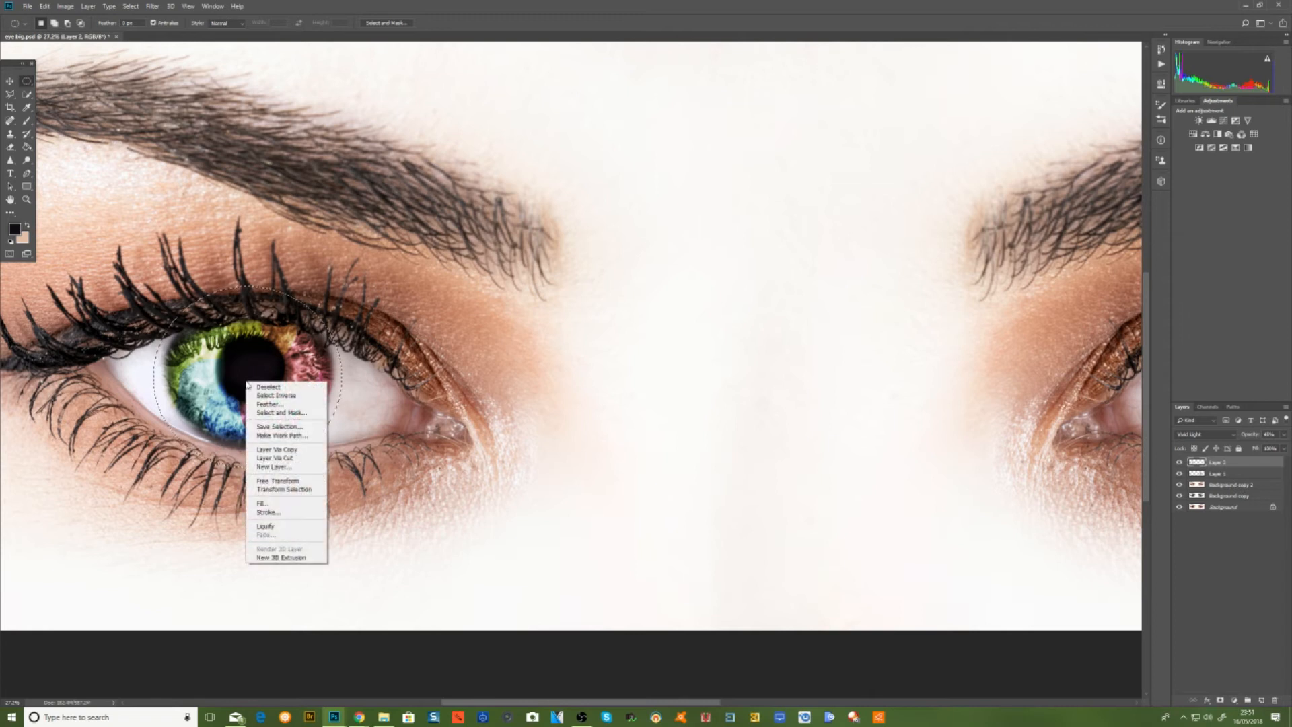
{"action": "left_click", "coordinate": [277, 480]}
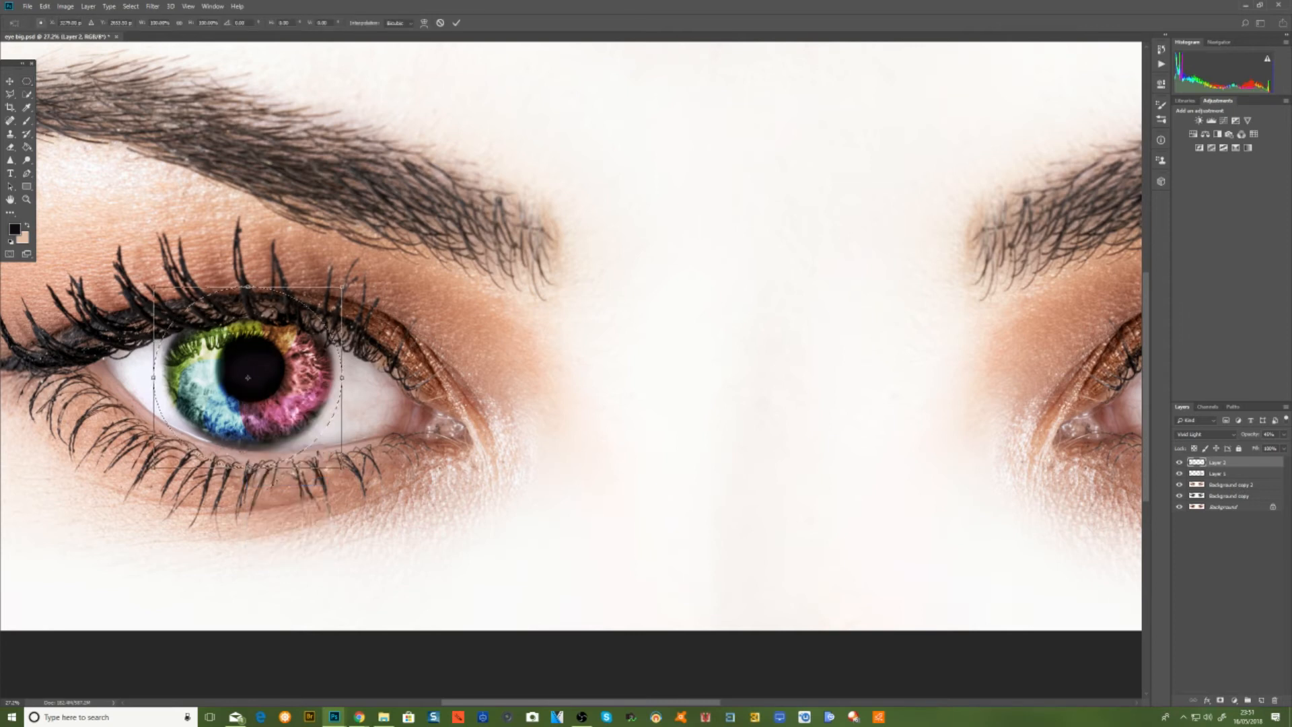
{"action": "right_click", "coordinate": [330, 444]}
{"action": "left_click", "coordinate": [348, 506]}
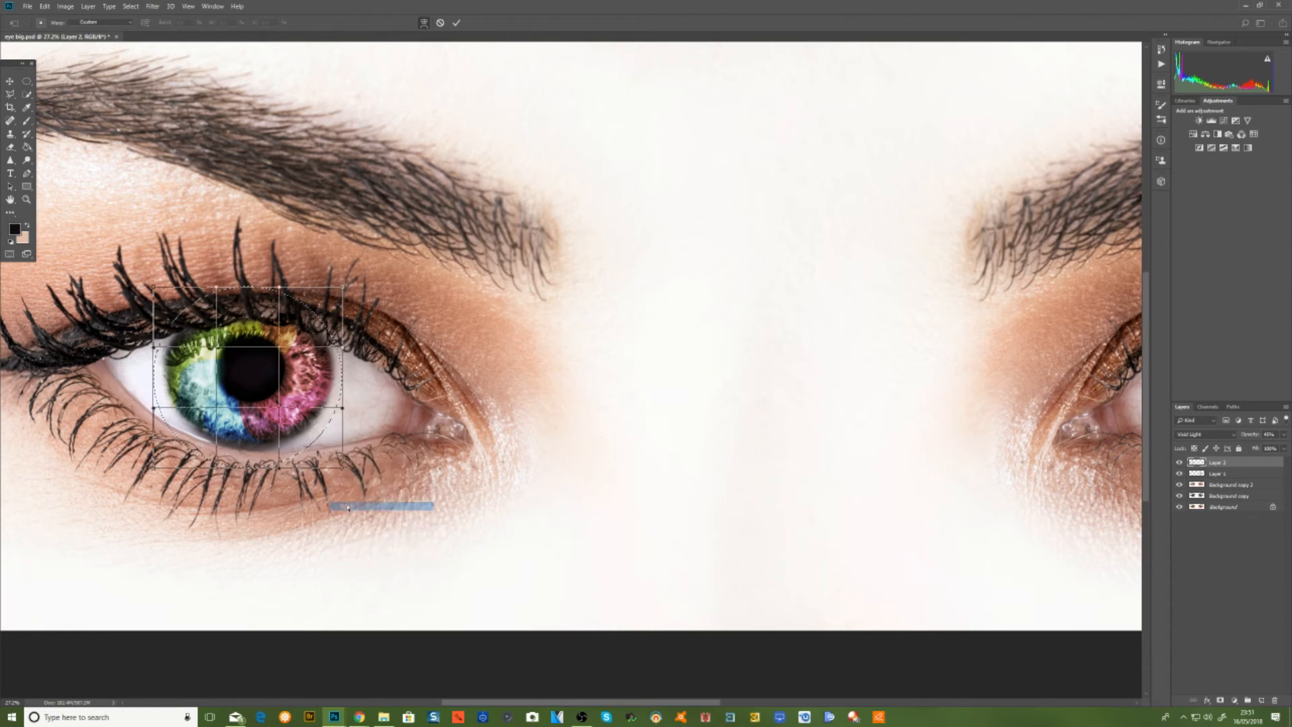
{"action": "left_click_drag", "start_coordinate": [342, 470], "coordinate": [364, 500]}
{"action": "left_click_drag", "start_coordinate": [215, 473], "coordinate": [200, 500]}
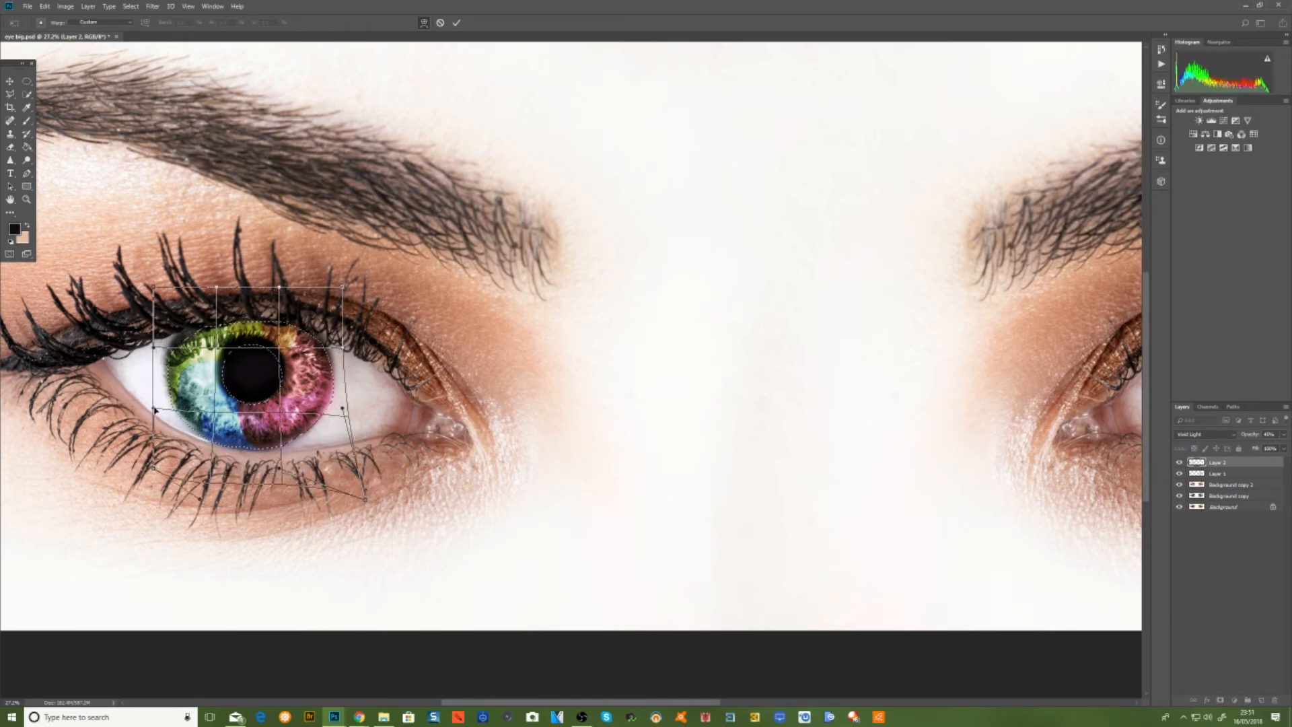
{"action": "left_click_drag", "start_coordinate": [155, 408], "coordinate": [143, 408]}
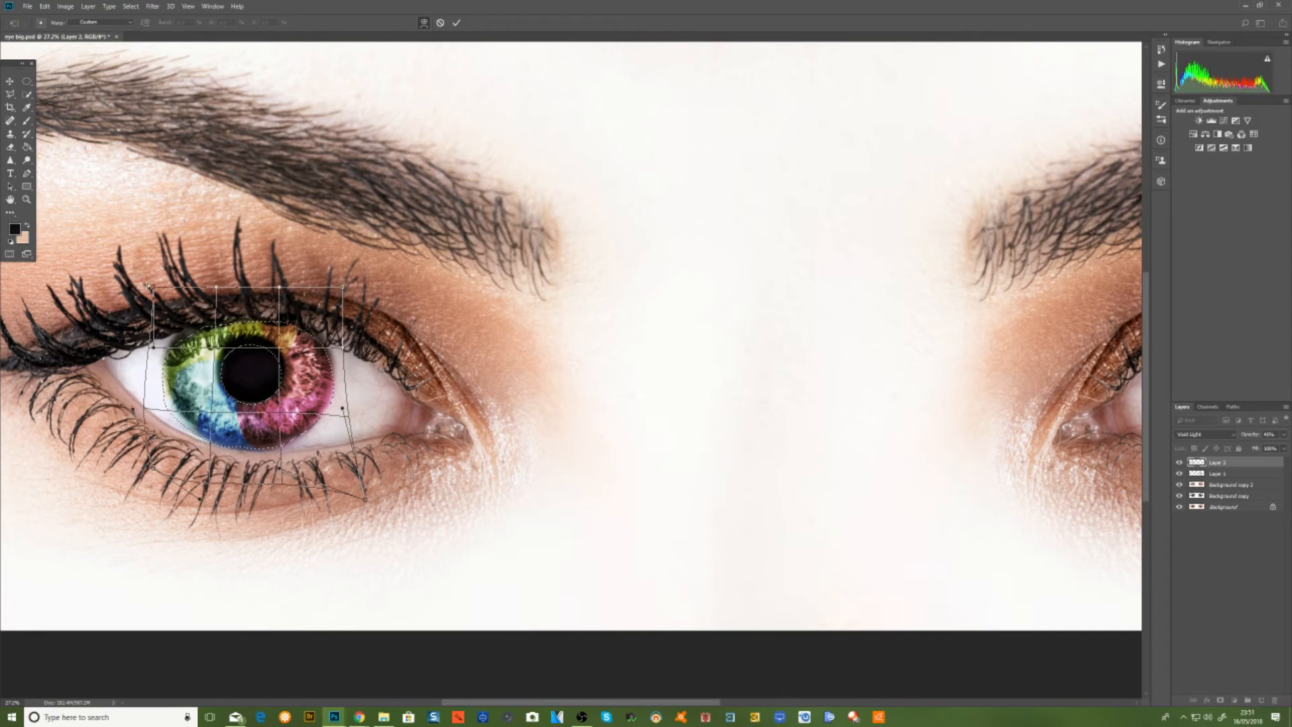
- Warp the swirl's two upper corners outward, apply the transformation and deselect the left-hand iris
{"action": "left_click_drag", "start_coordinate": [153, 288], "coordinate": [130, 262]}
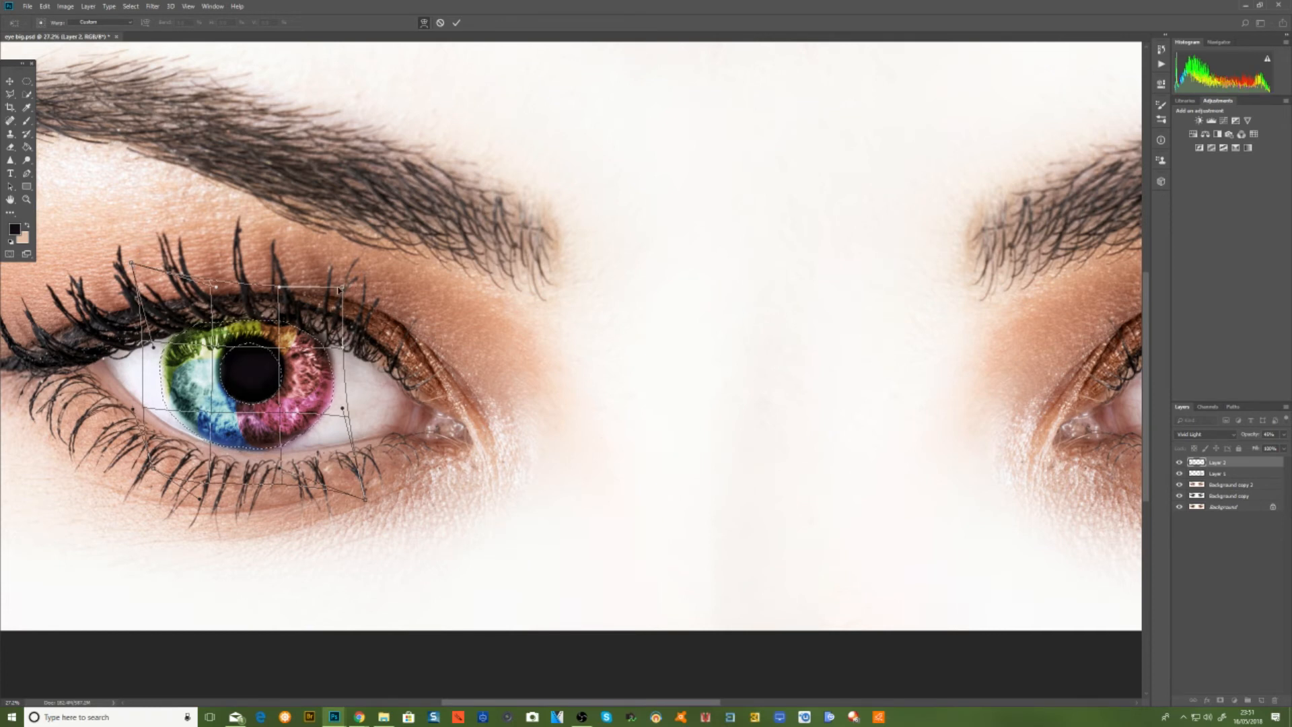
{"action": "left_click_drag", "start_coordinate": [341, 288], "coordinate": [360, 264]}
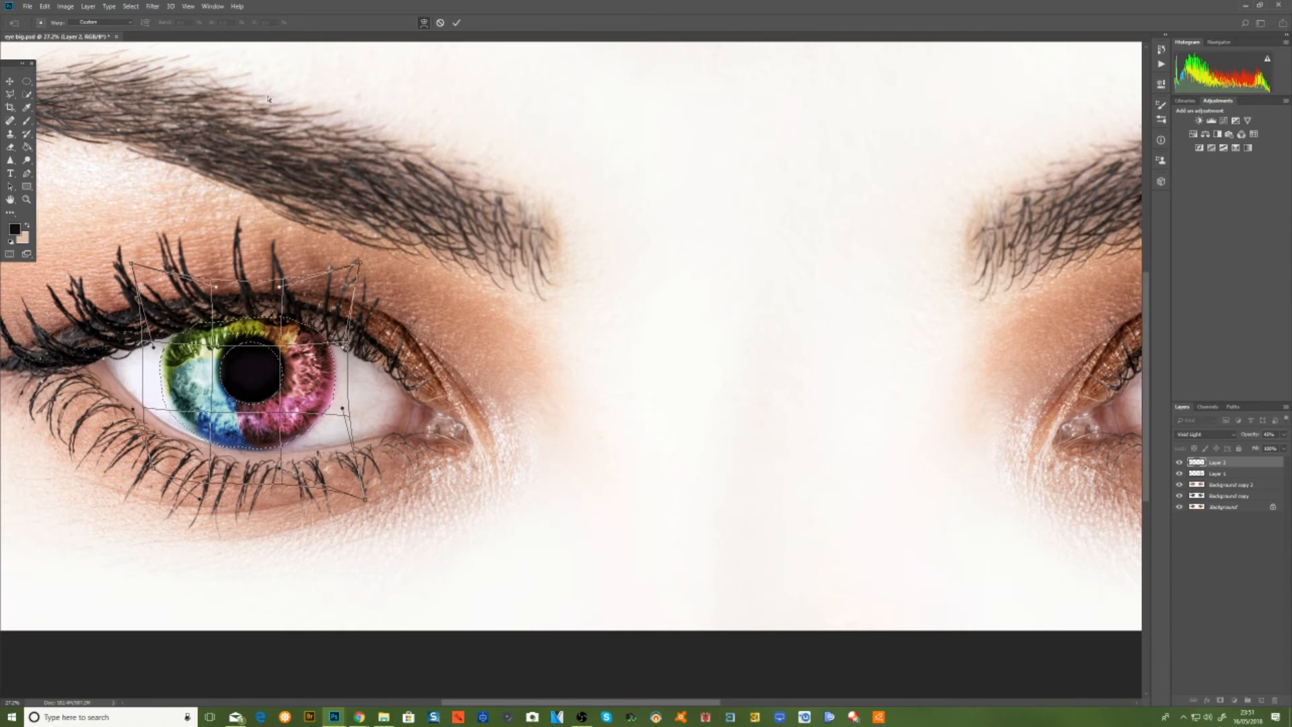
{"action": "left_click", "coordinate": [457, 22]}
{"action": "left_click", "coordinate": [474, 267]}
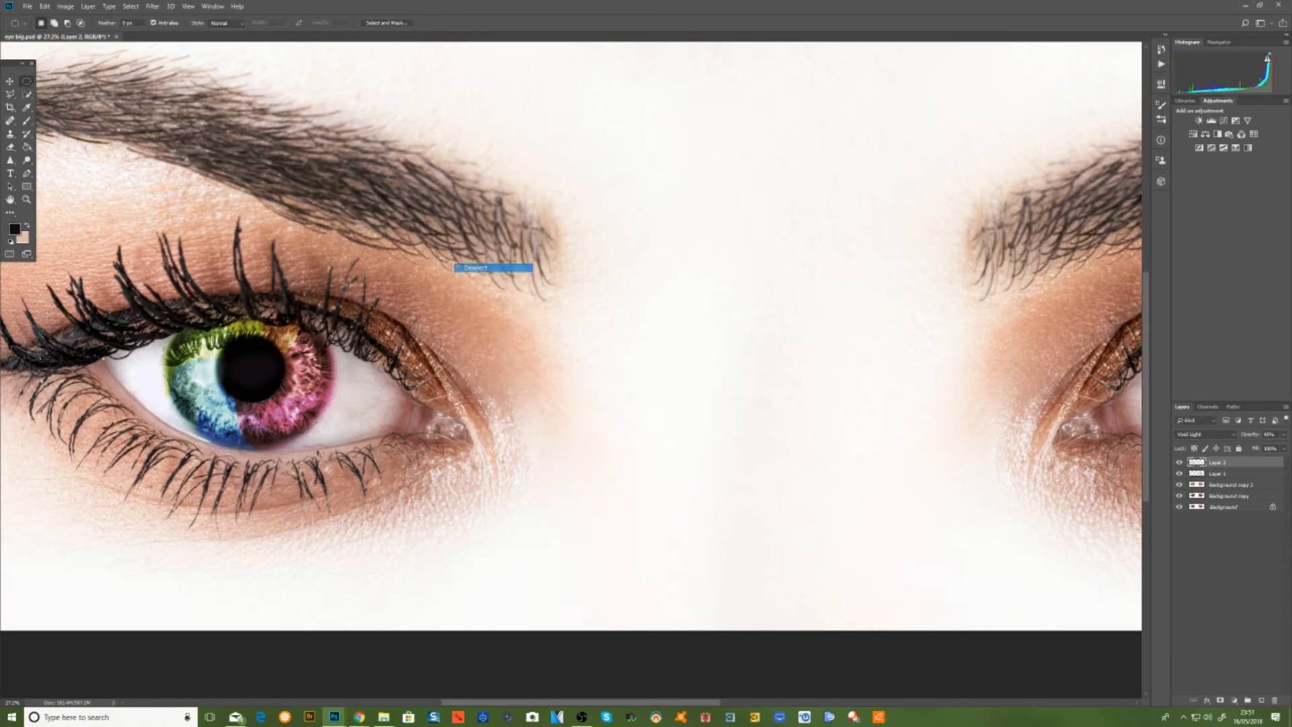
{"action": "scroll", "coordinate": [224, 430], "scroll_direction": "up", "scroll_amount": 4}
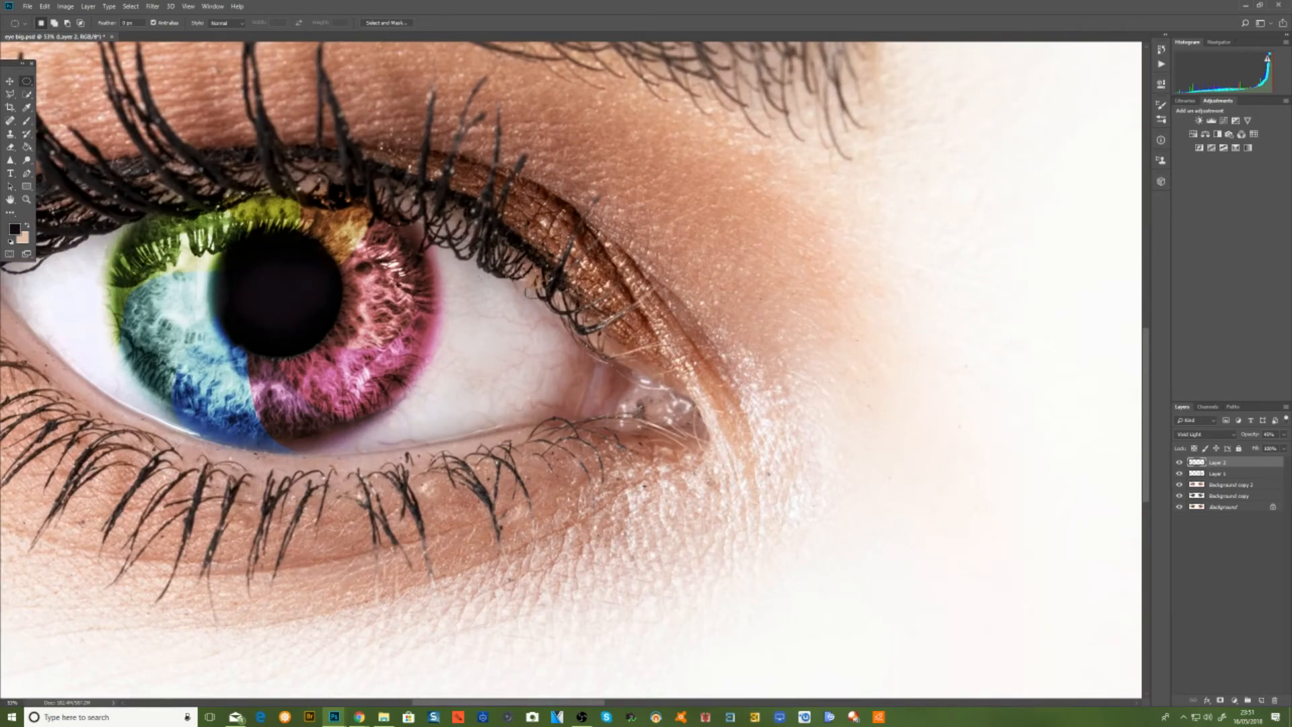
- Erase the colour spill around the left-hand iris, including its upper edge beneath the lashes, and check the result on the whole image
{"action": "left_click", "coordinate": [10, 146]}
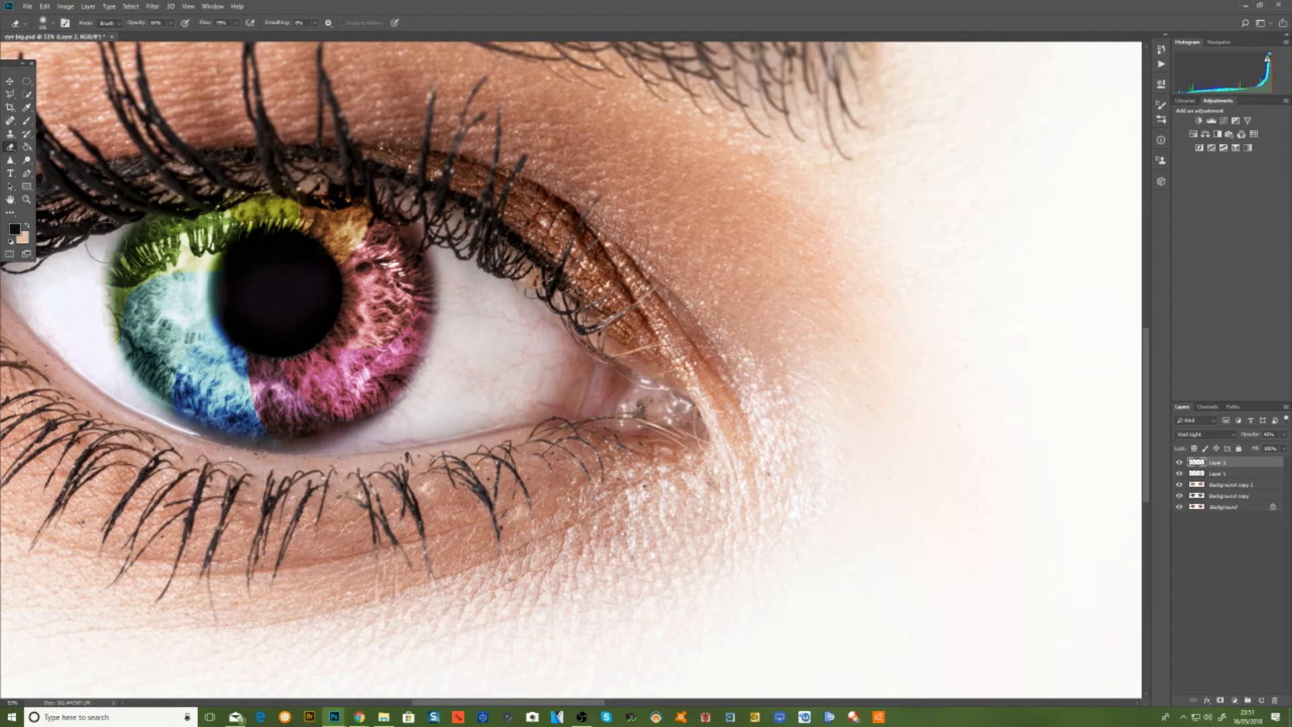
{"action": "mouse_move", "coordinate": [254, 174]}
{"action": "left_mouse_down"}
{"action": "mouse_move", "coordinate": [355, 190]}
{"action": "mouse_move", "coordinate": [167, 191]}
{"action": "left_mouse_up"}
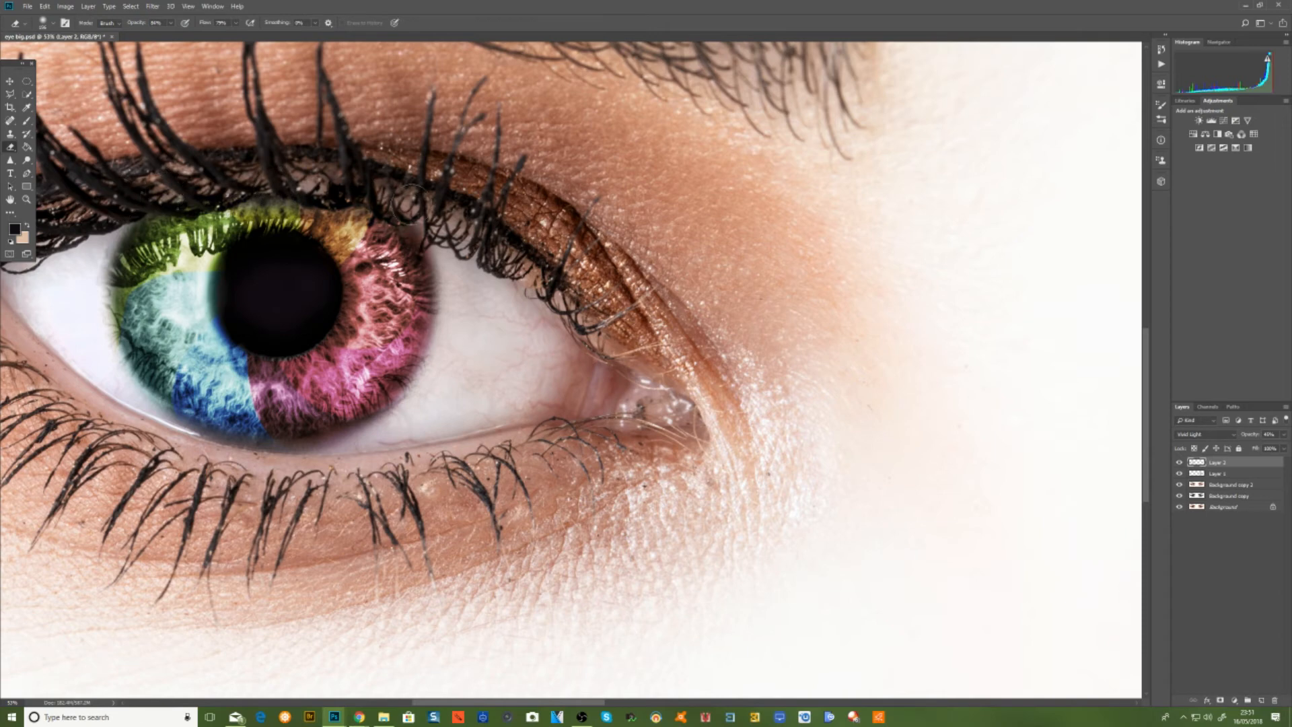
{"action": "key", "text": "ctrl+0"}
{"action": "scroll", "coordinate": [45, 453], "scroll_direction": "down", "scroll_amount": 3}
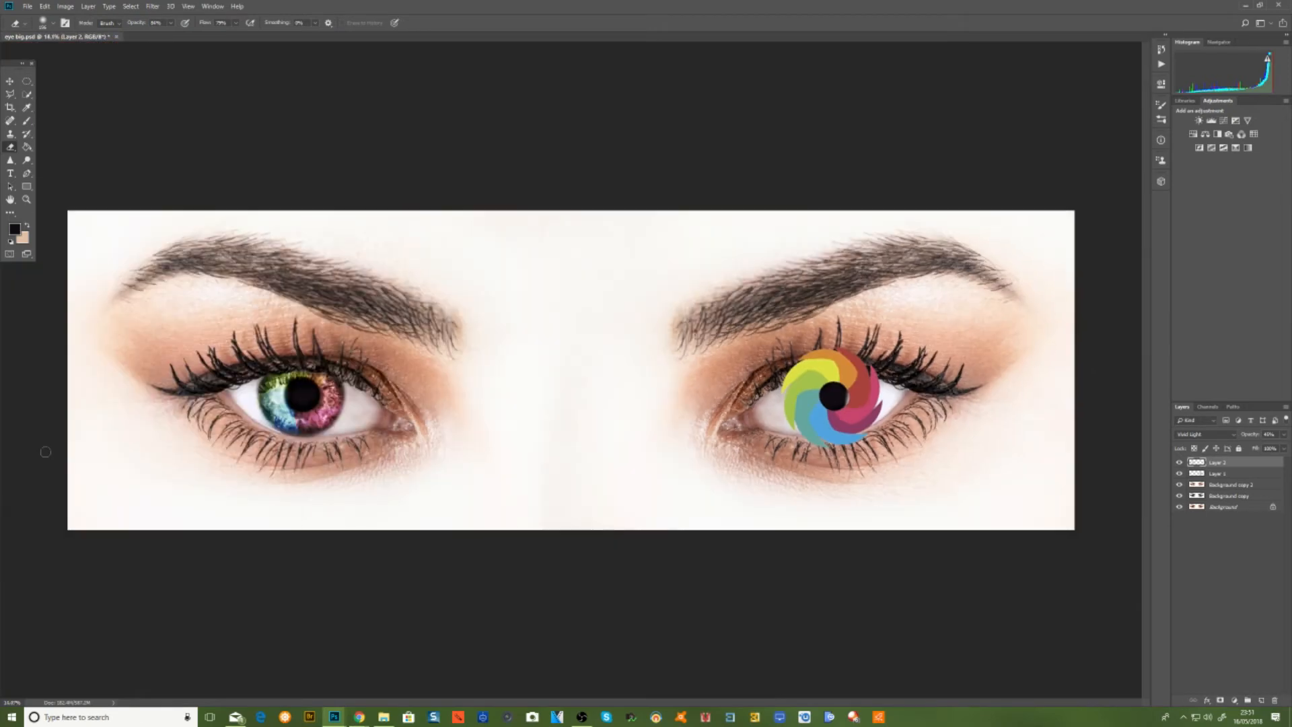
{"action": "scroll", "coordinate": [45, 451], "scroll_direction": "down", "scroll_amount": 1}
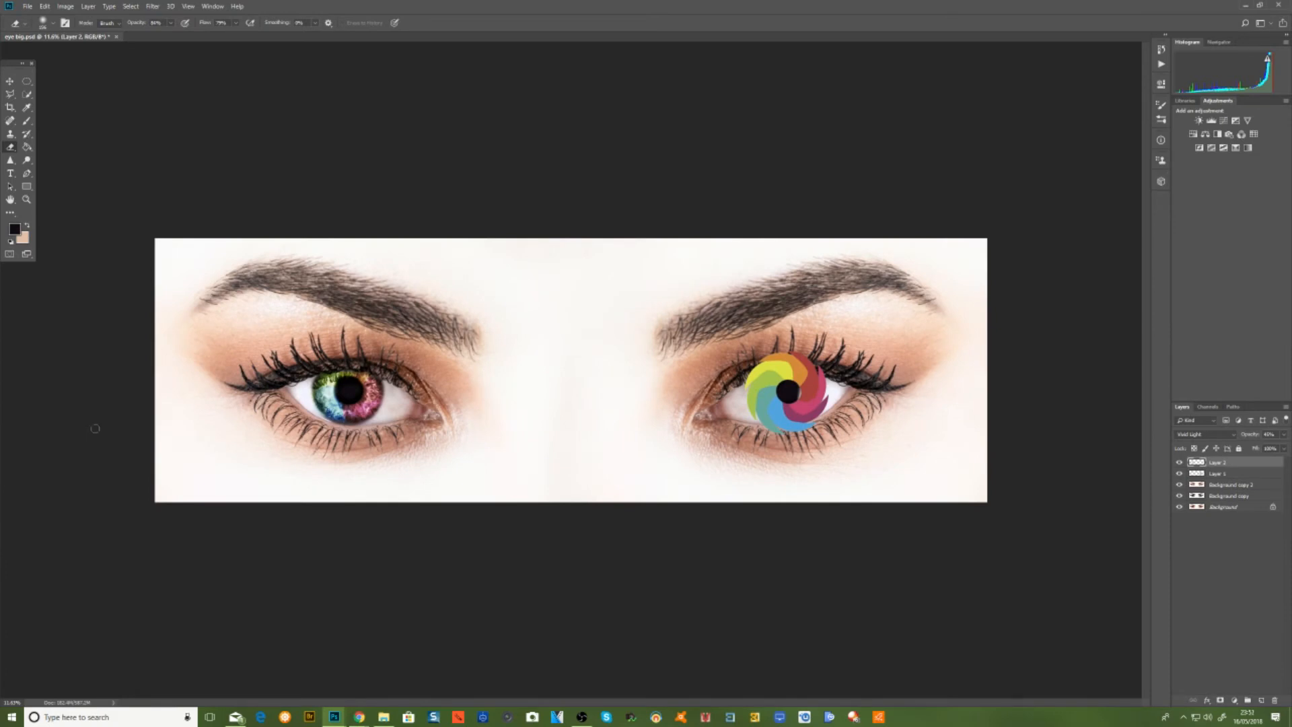
- Set the right-hand eye's swirl layer to the Vivid Light blend mode, then hide that layer
{"action": "left_click", "coordinate": [1221, 473]}
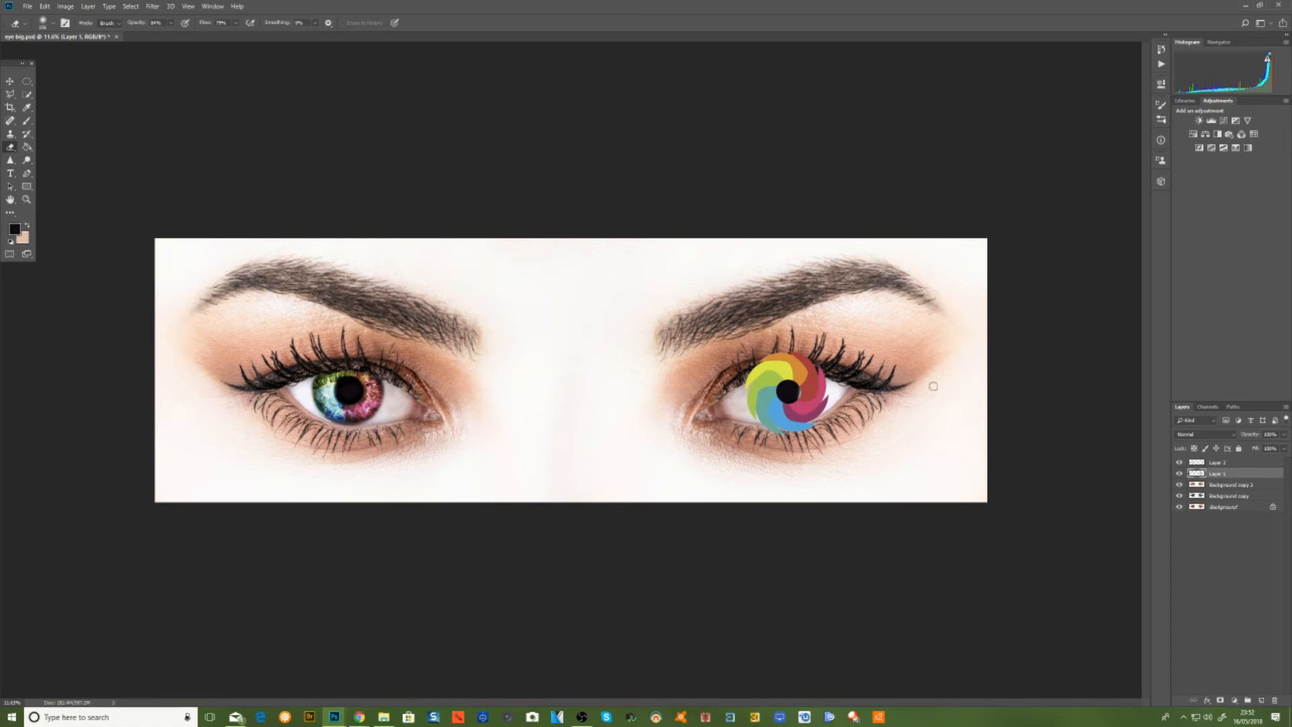
{"action": "left_click", "coordinate": [1216, 436]}
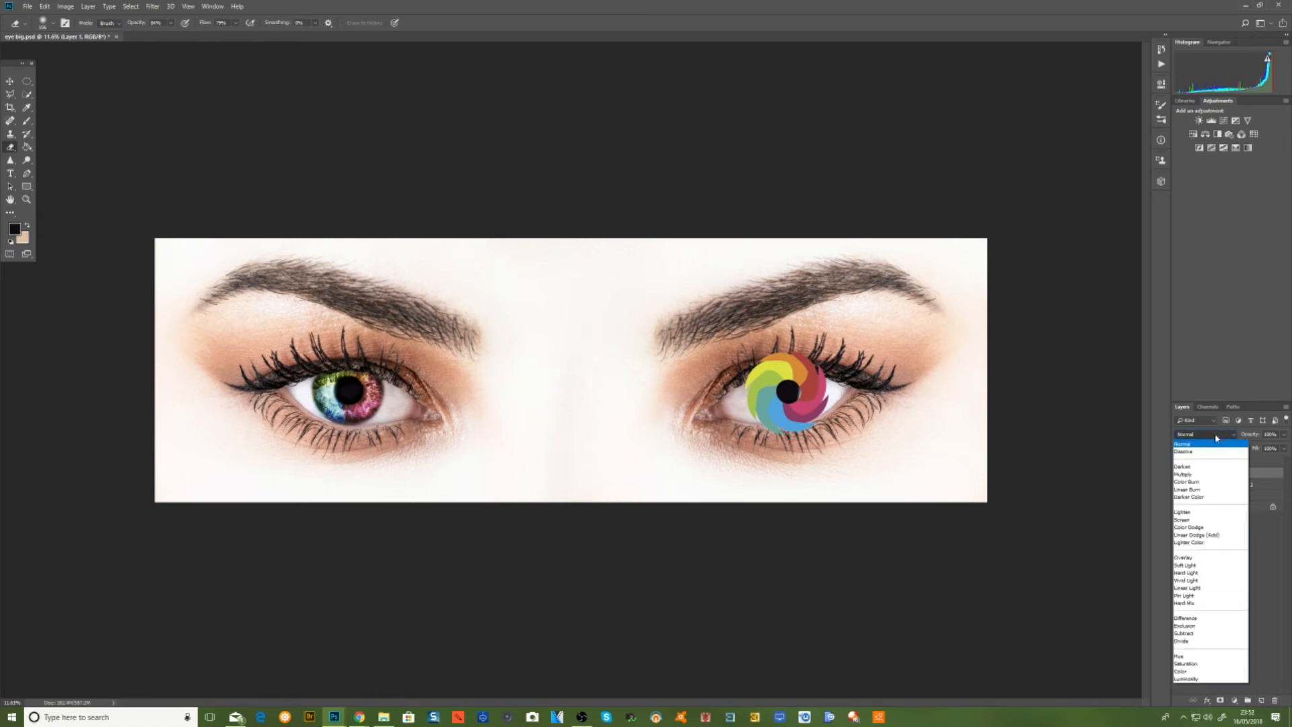
{"action": "left_click", "coordinate": [1186, 580]}
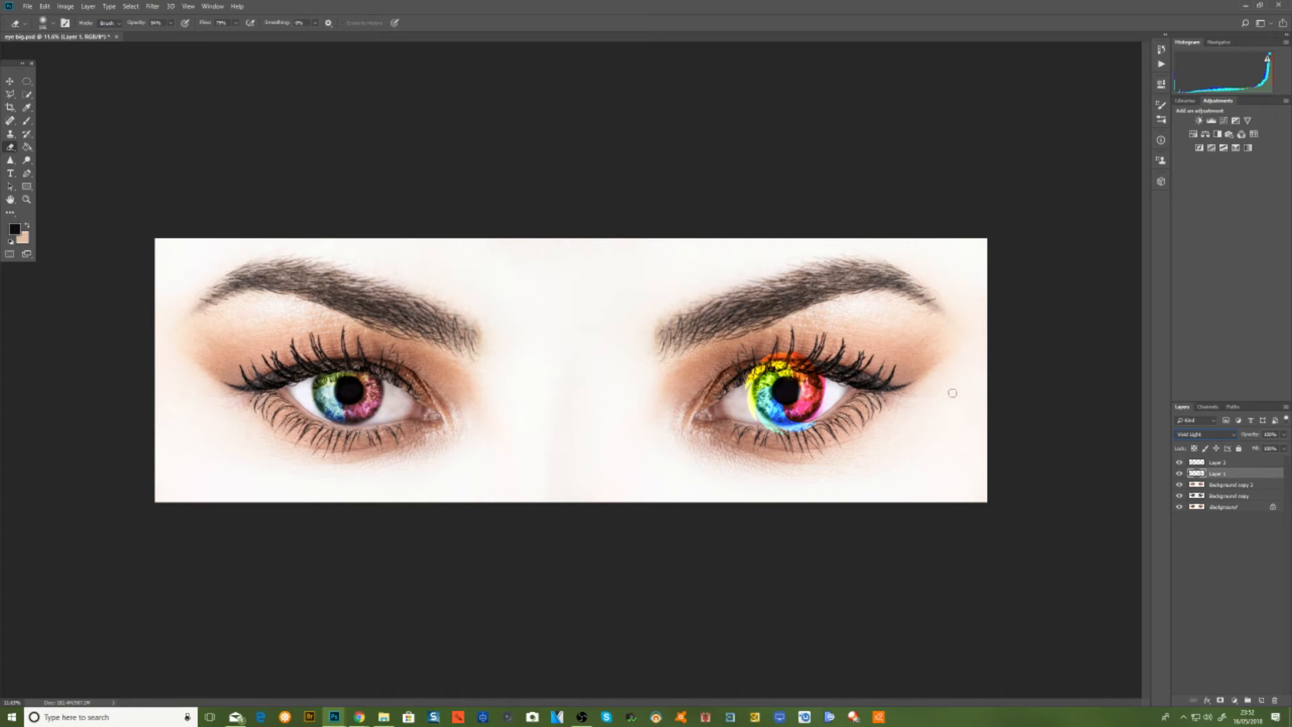
{"action": "left_click", "coordinate": [1178, 475]}
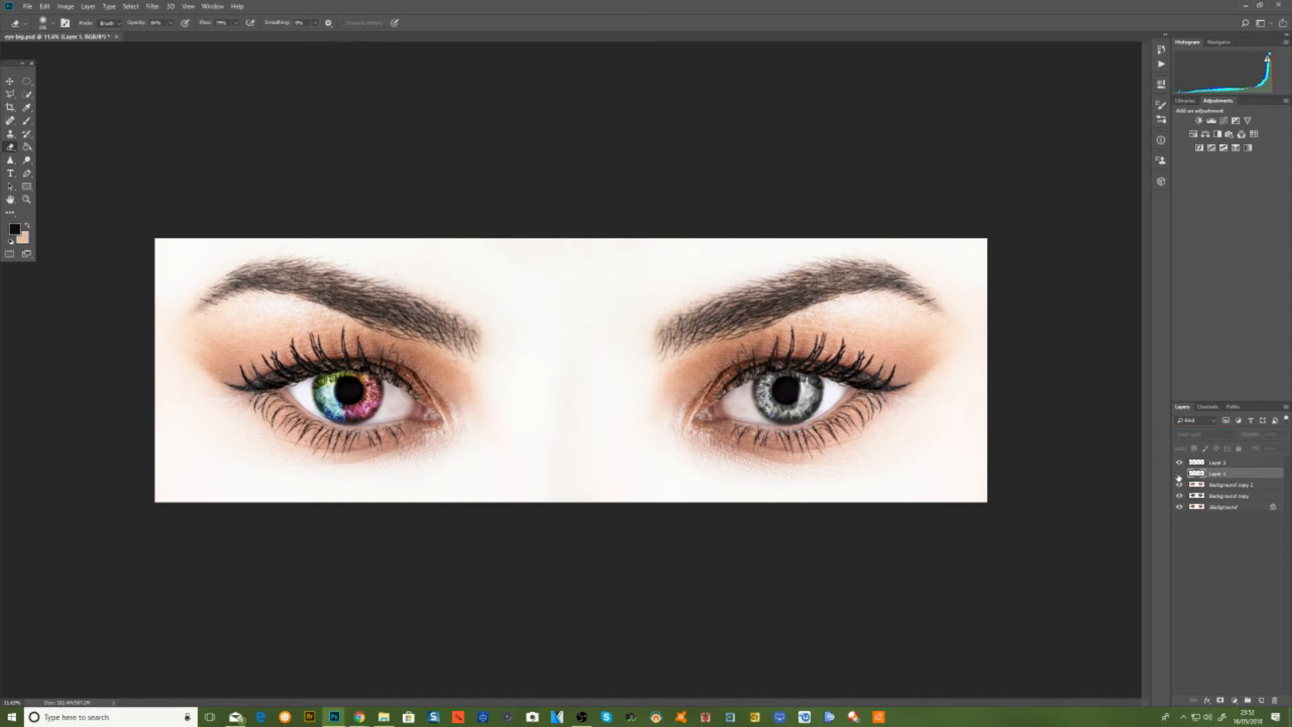
- Duplicate Layer 2, the left-hand iris's blended swirl, under the default name in eye big.psd
{"action": "right_click", "coordinate": [1232, 464]}
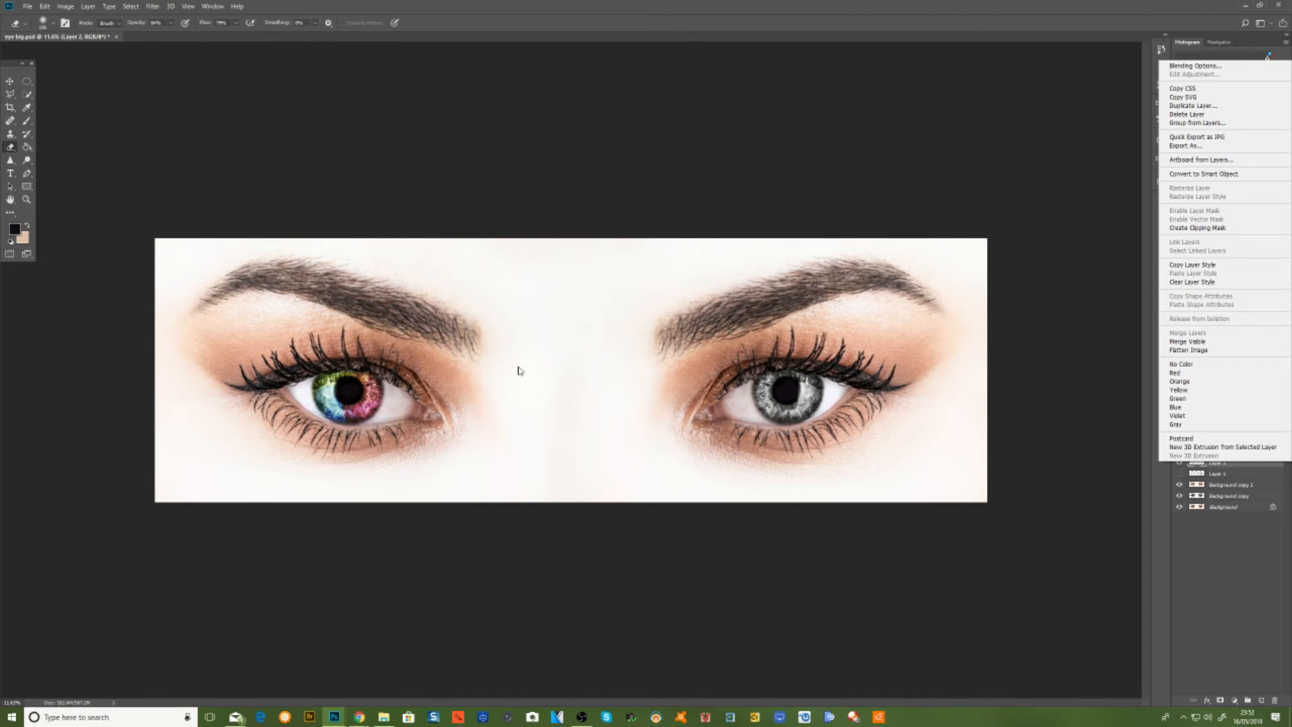
{"action": "left_click", "coordinate": [1179, 106]}
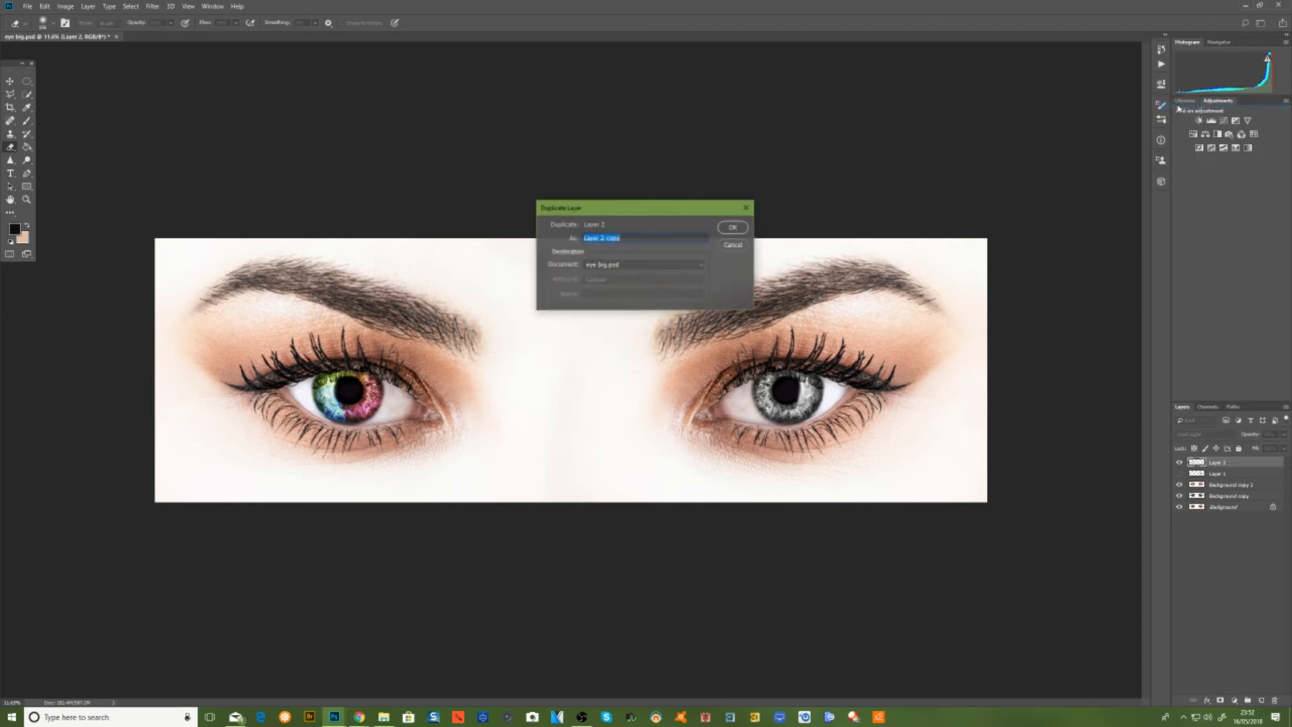
{"action": "left_click", "coordinate": [733, 228]}
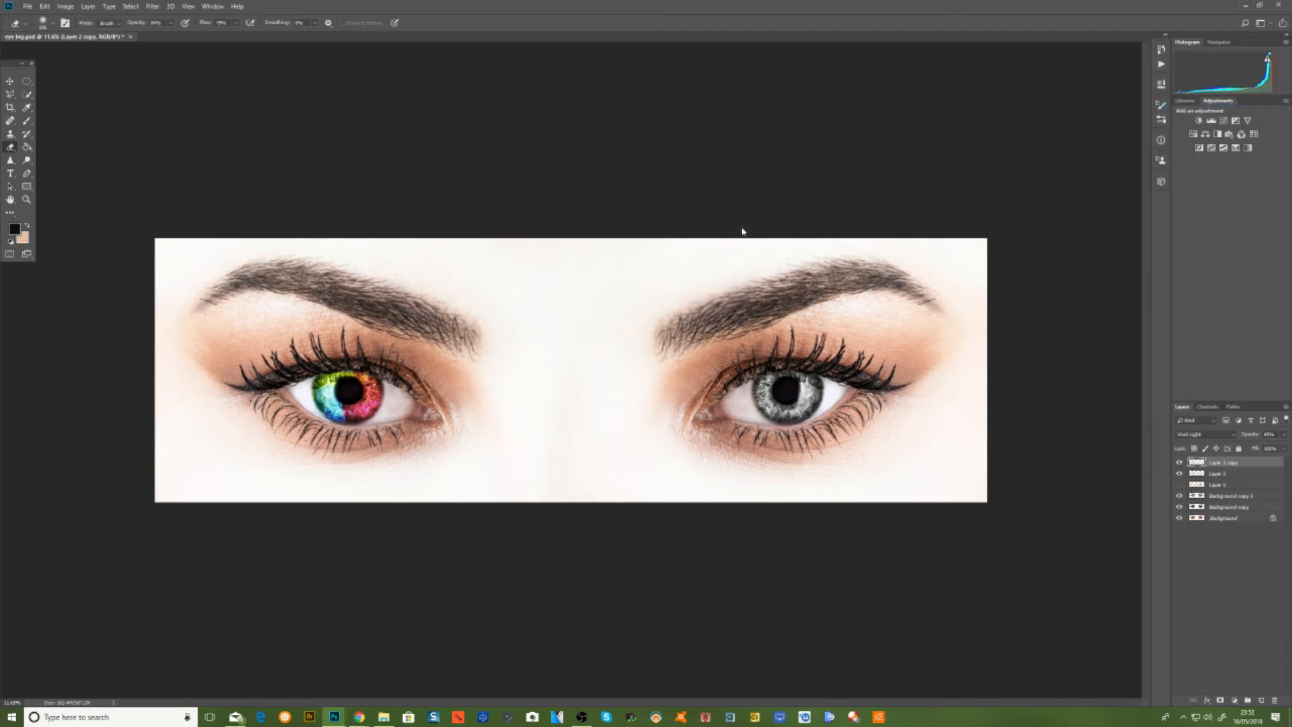
- Select the duplicated swirl over the left-hand iris with a rectangular marquee and put it into Free Transform
{"action": "left_click", "coordinate": [28, 84]}
{"action": "left_click", "coordinate": [55, 82]}
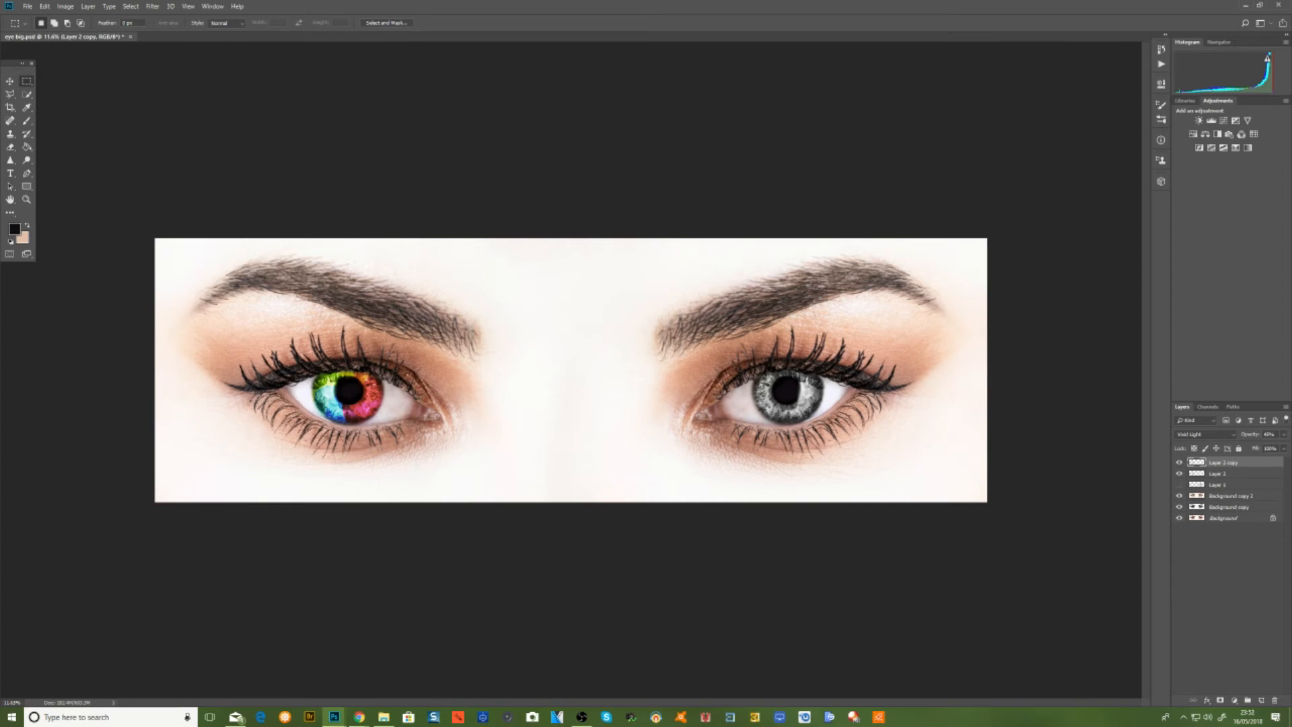
{"action": "left_click_drag", "start_coordinate": [292, 363], "coordinate": [406, 441]}
{"action": "right_click", "coordinate": [364, 393]}
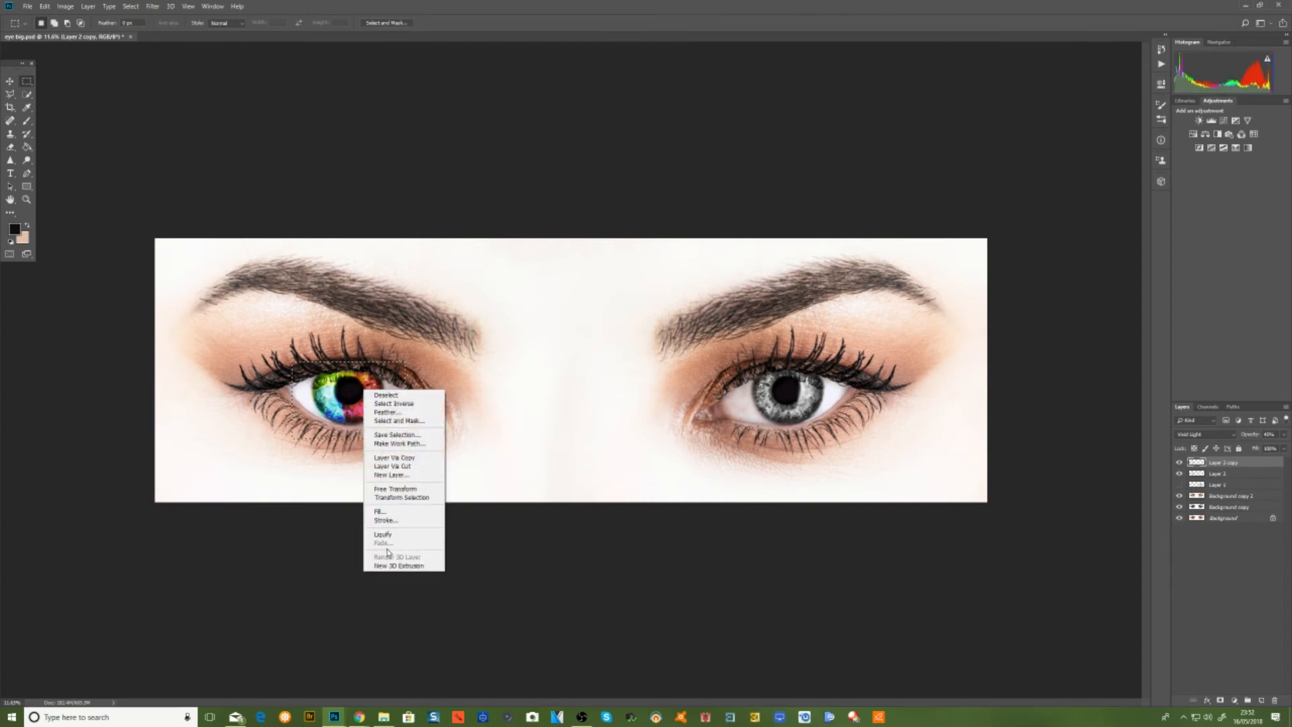
{"action": "left_click", "coordinate": [395, 489]}
- Try flipping the duplicated swirl horizontally and undo that flip
{"action": "right_click", "coordinate": [401, 430]}
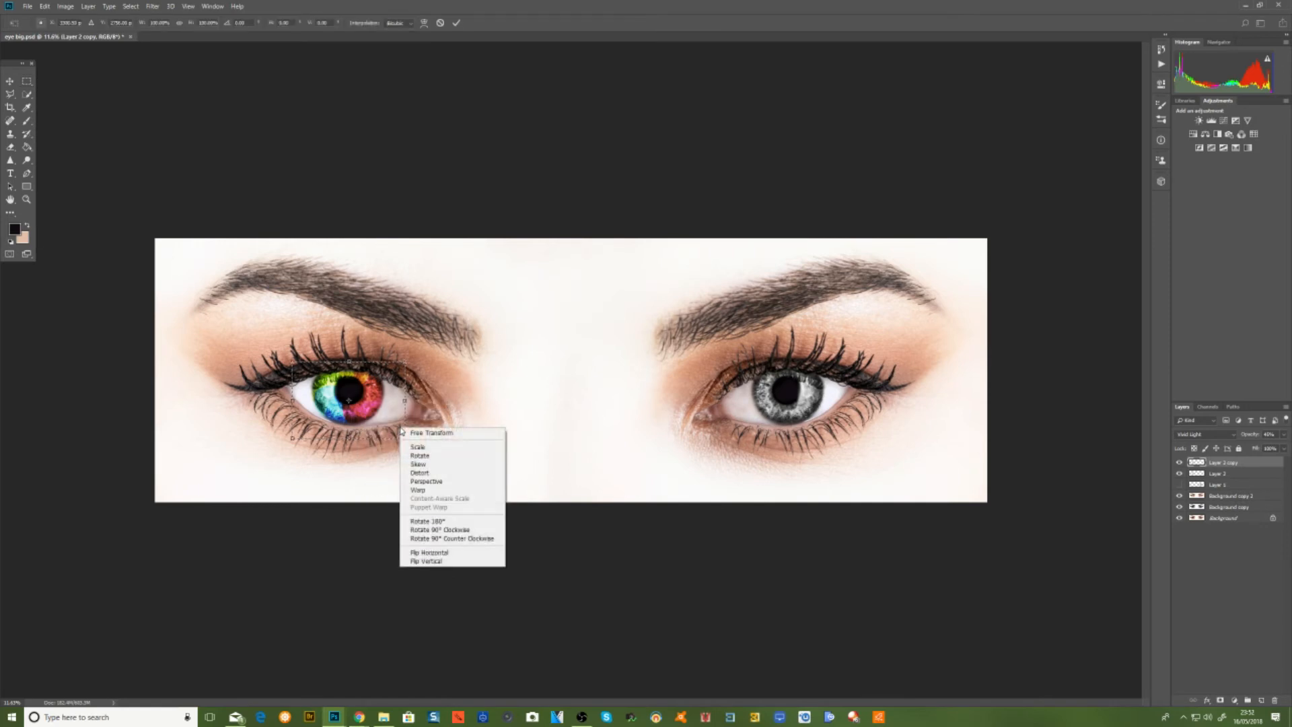
{"action": "left_click", "coordinate": [431, 552]}
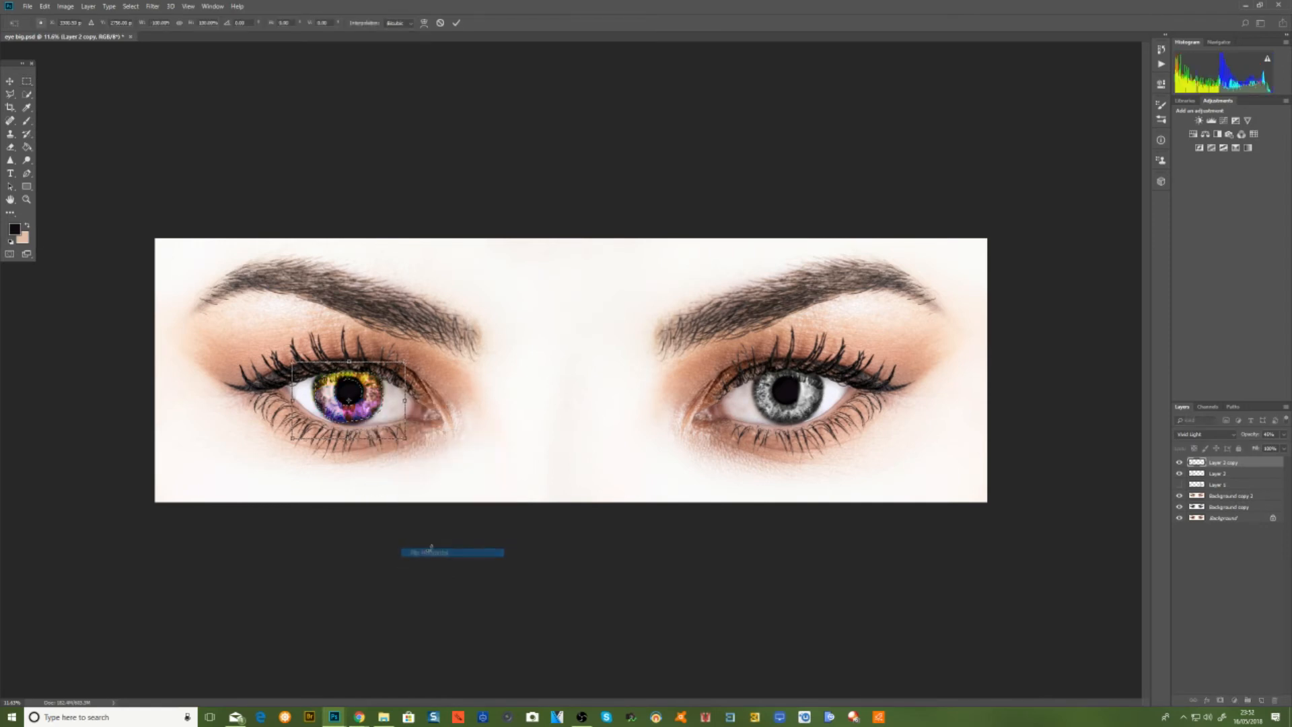
{"action": "left_click", "coordinate": [45, 6]}
{"action": "left_click", "coordinate": [51, 17]}
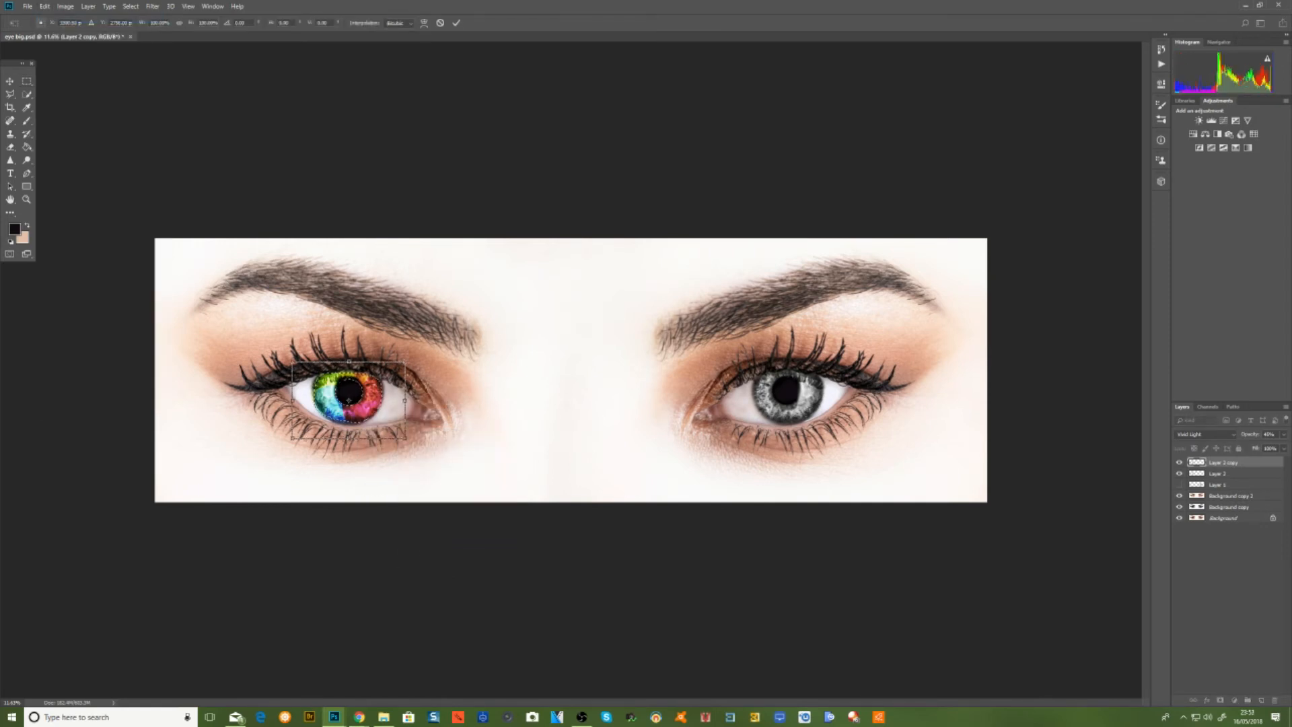
- Flip the duplicated swirl horizontally, apply the transformation and move the swirl onto the right-hand iris
{"action": "right_click", "coordinate": [443, 391]}
{"action": "left_click", "coordinate": [471, 514]}
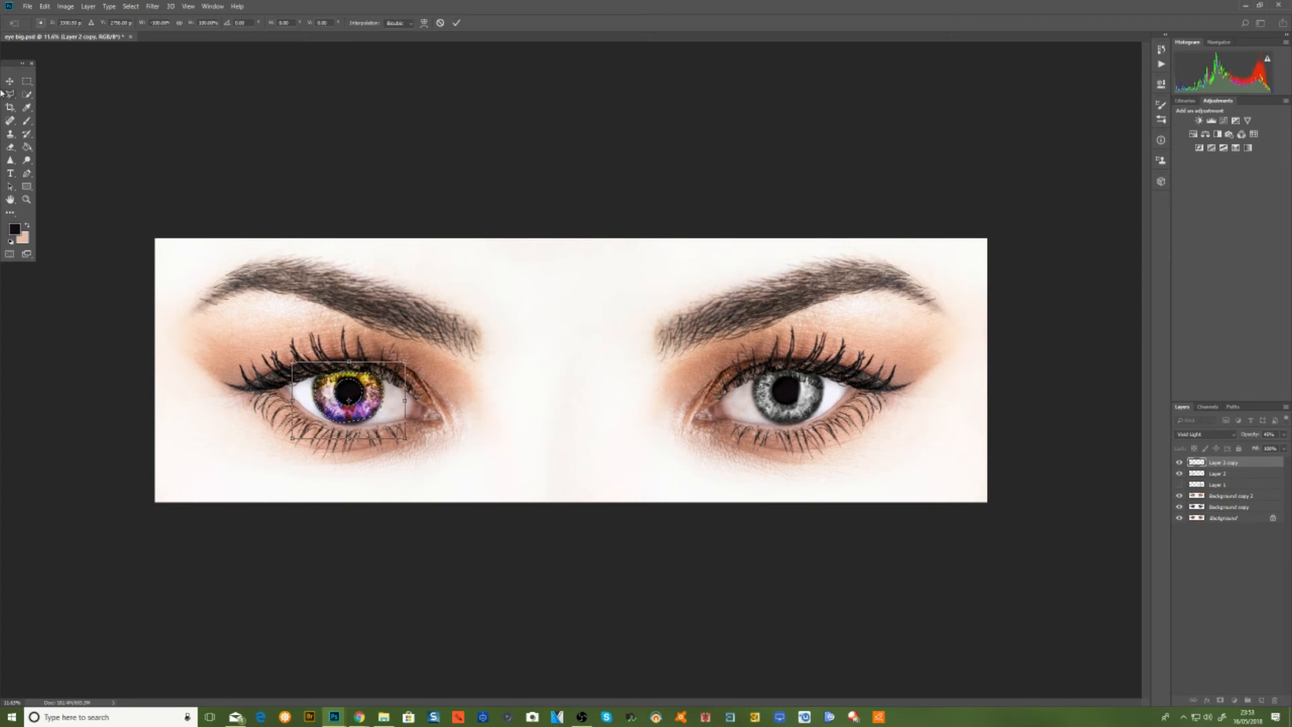
{"action": "left_click", "coordinate": [10, 80]}
{"action": "left_click", "coordinate": [592, 260]}
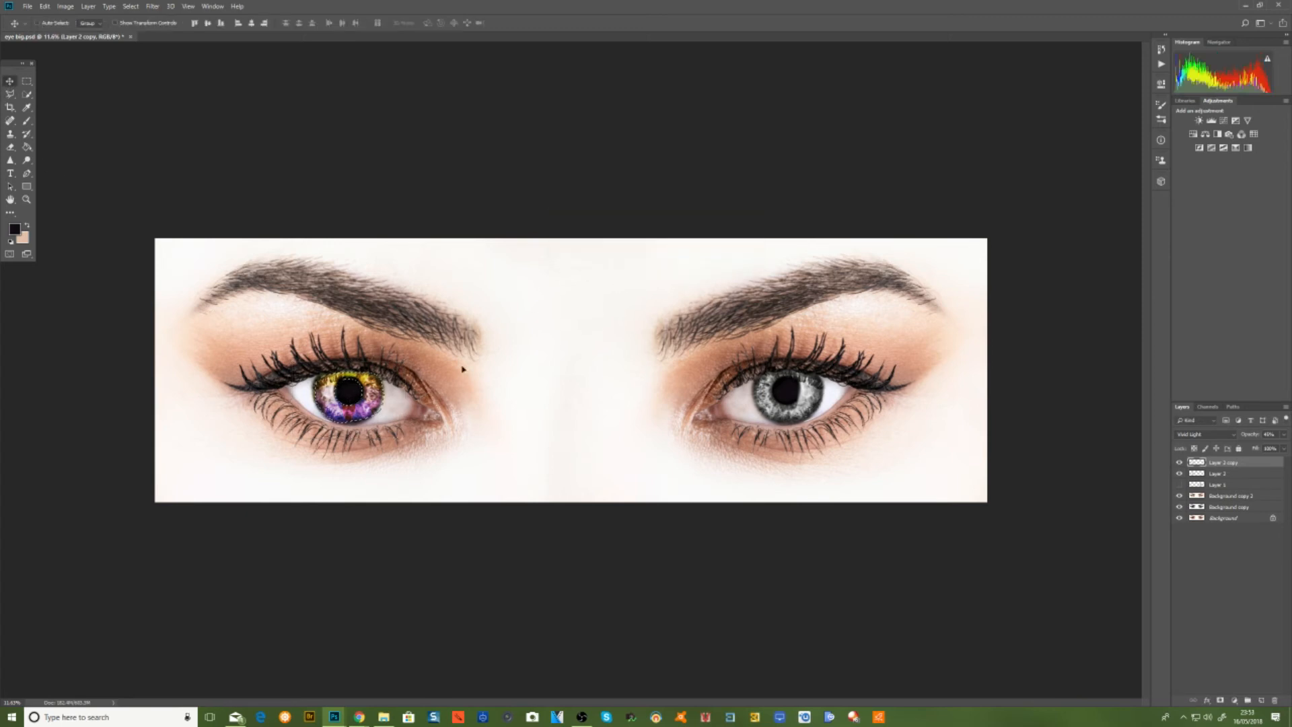
{"action": "left_click_drag", "start_coordinate": [377, 393], "coordinate": [813, 389]}
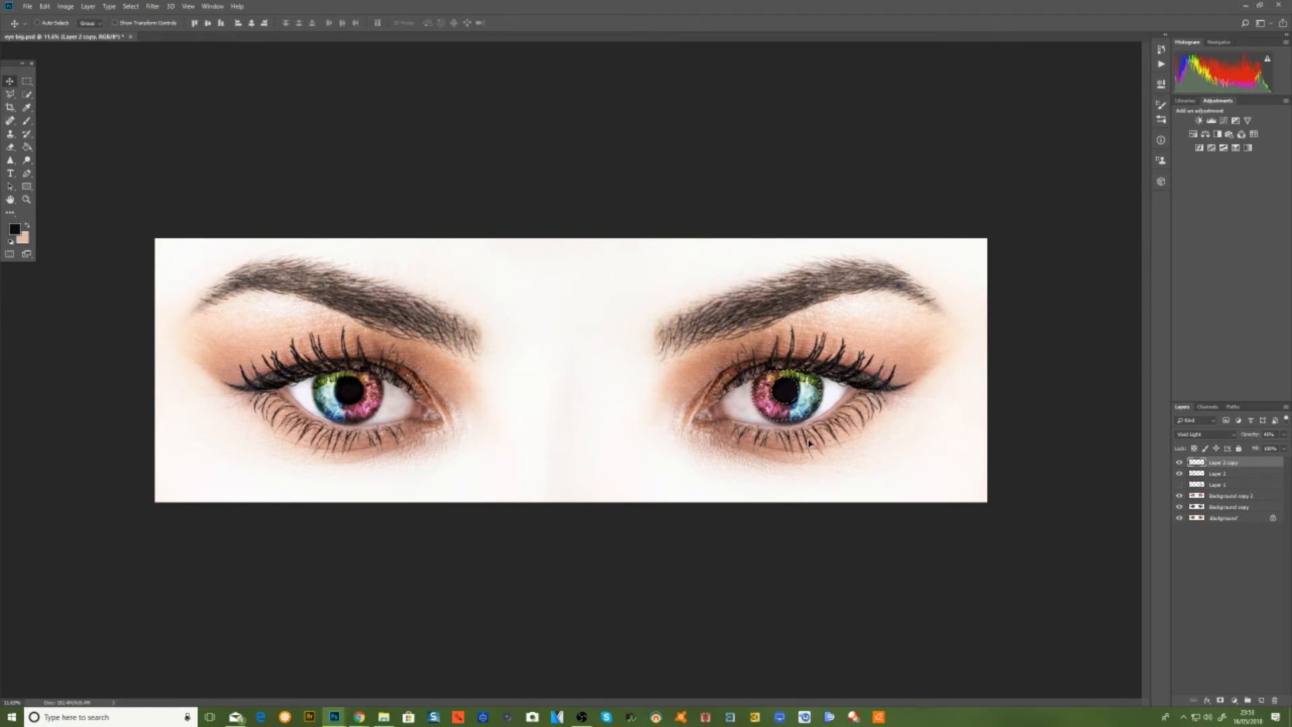
- Put the mirrored swirl on the right-hand iris into Free Transform with the Warp mode
{"action": "scroll", "coordinate": [857, 495], "scroll_direction": "up", "scroll_amount": 4}
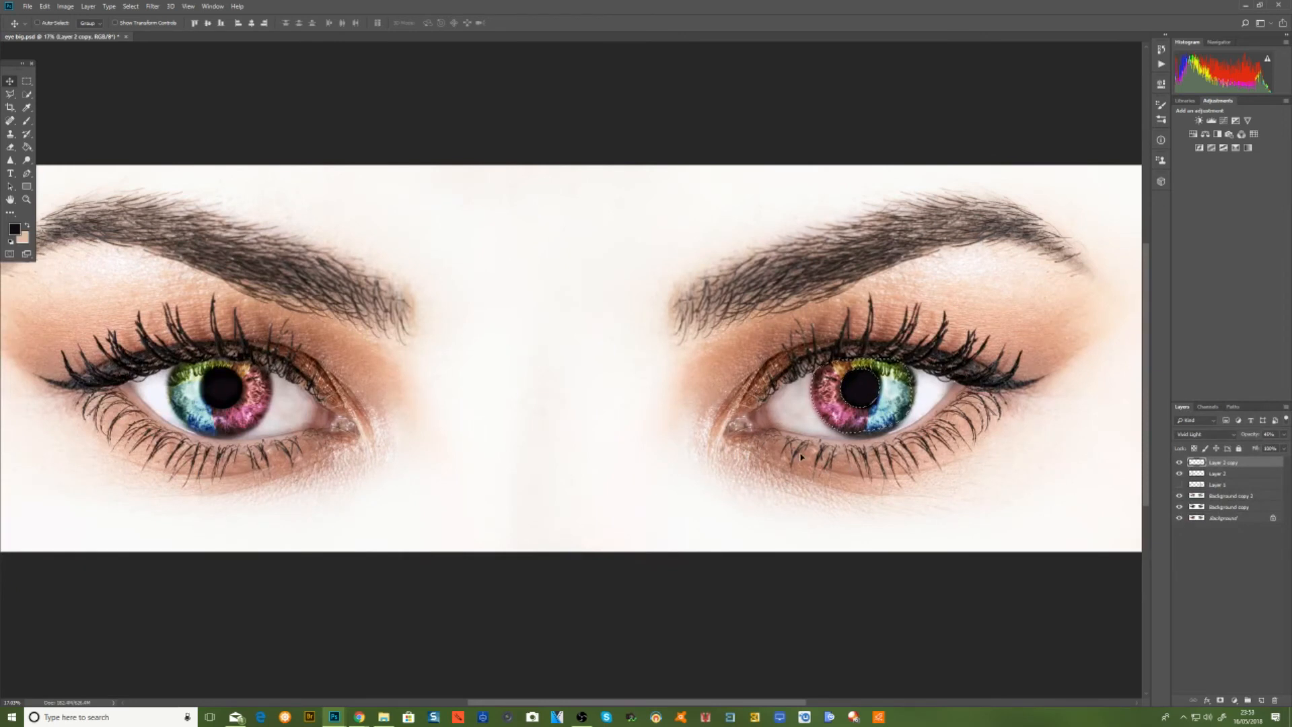
{"action": "right_click", "coordinate": [870, 408]}
{"action": "left_click", "coordinate": [894, 412]}
{"action": "left_click", "coordinate": [26, 84]}
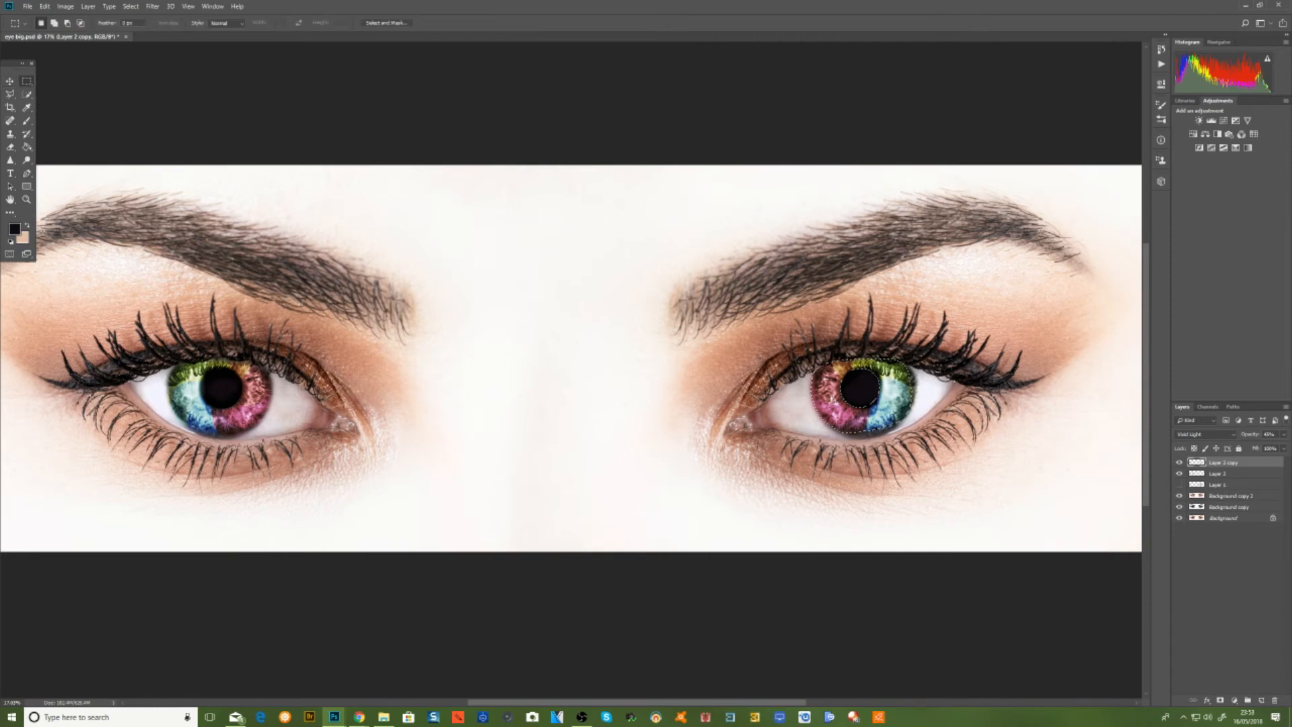
{"action": "right_click", "coordinate": [887, 397]}
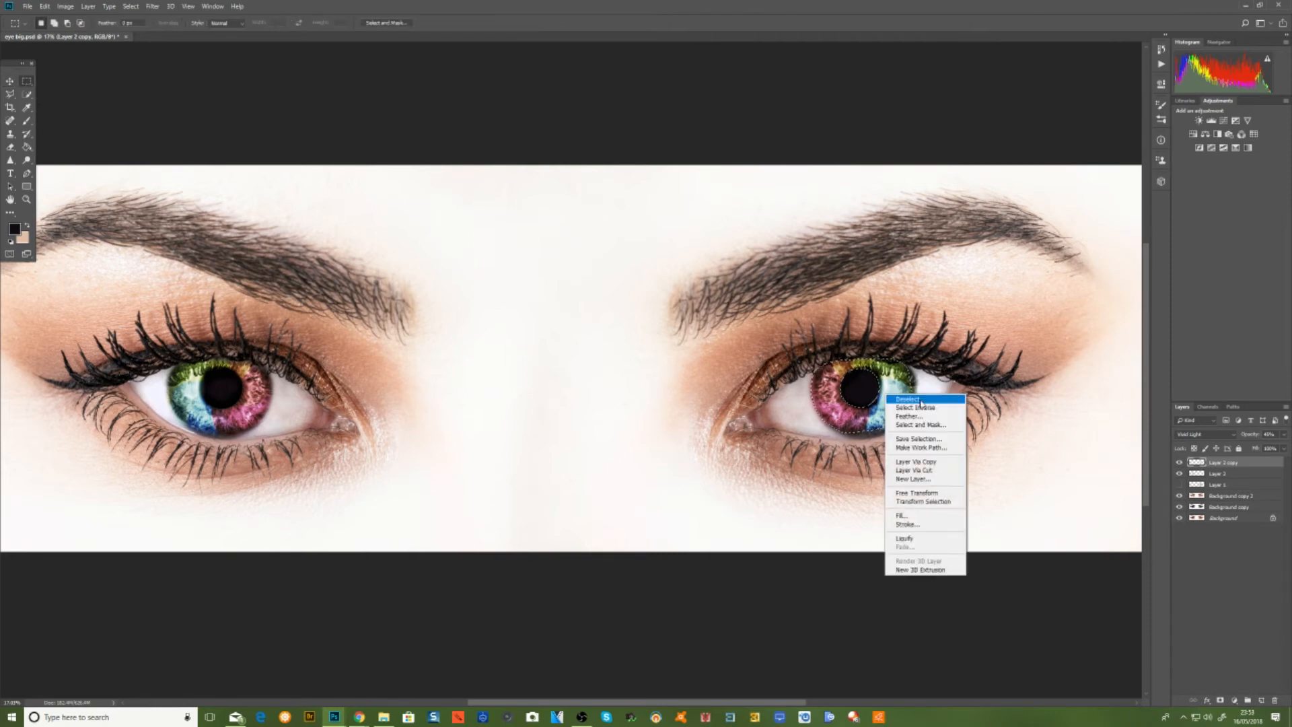
{"action": "left_click", "coordinate": [917, 493]}
{"action": "right_click", "coordinate": [918, 446]}
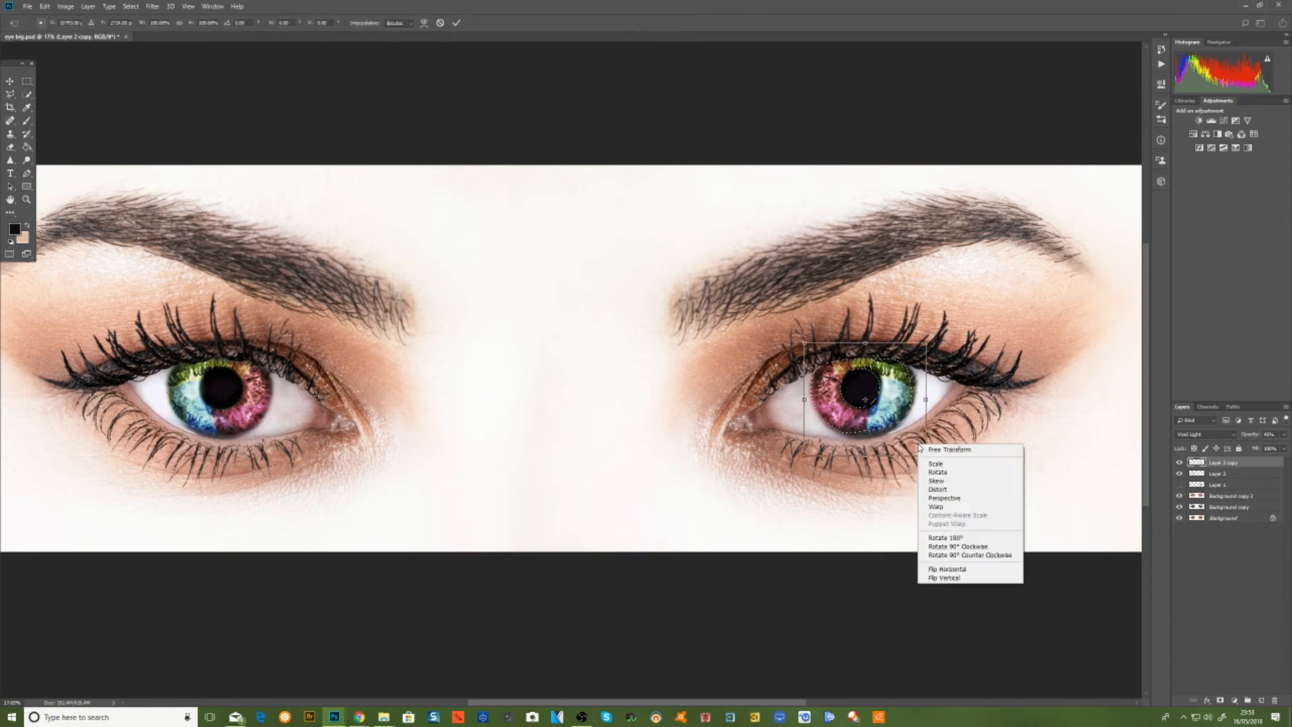
{"action": "left_click", "coordinate": [933, 507]}
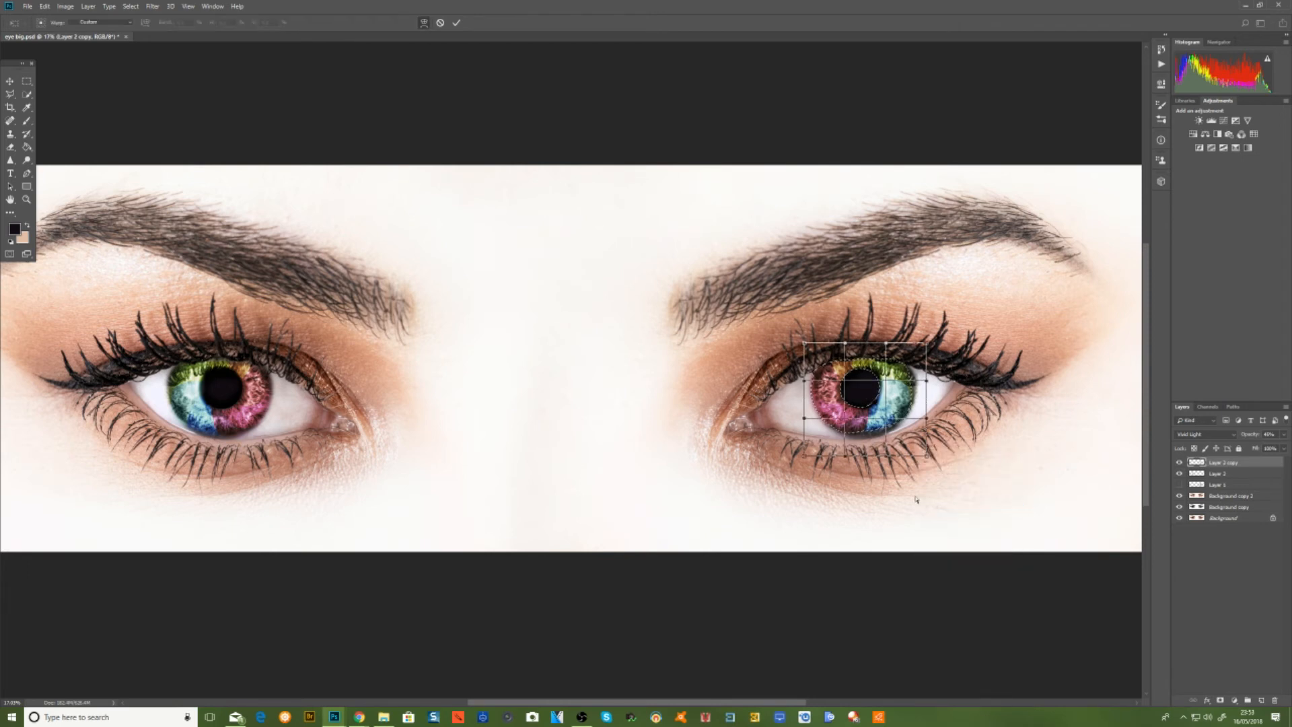
- Warp the mirrored swirl's lower edge downward and its upper outer corner outward, apply the transformation and deselect
{"action": "left_click_drag", "start_coordinate": [927, 459], "coordinate": [934, 475]}
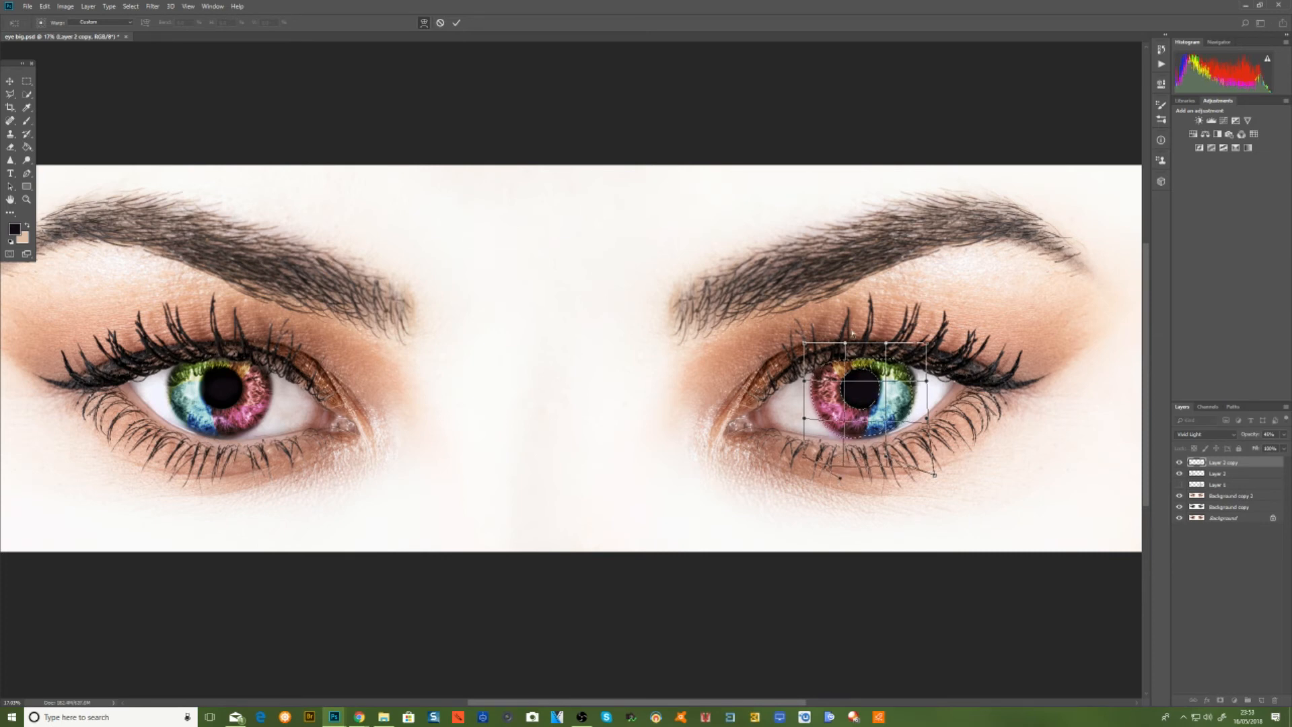
{"action": "scroll", "coordinate": [874, 373], "scroll_direction": "up", "scroll_amount": 5}
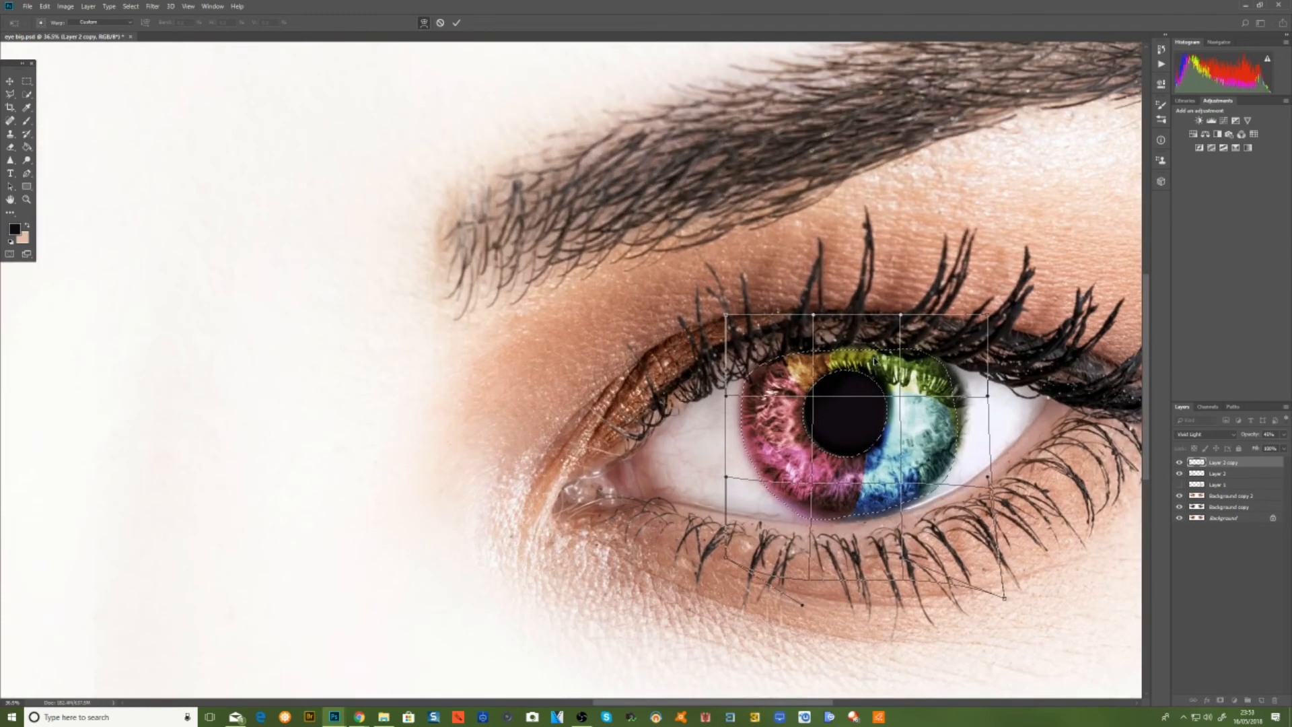
{"action": "left_click_drag", "start_coordinate": [987, 314], "coordinate": [1005, 315]}
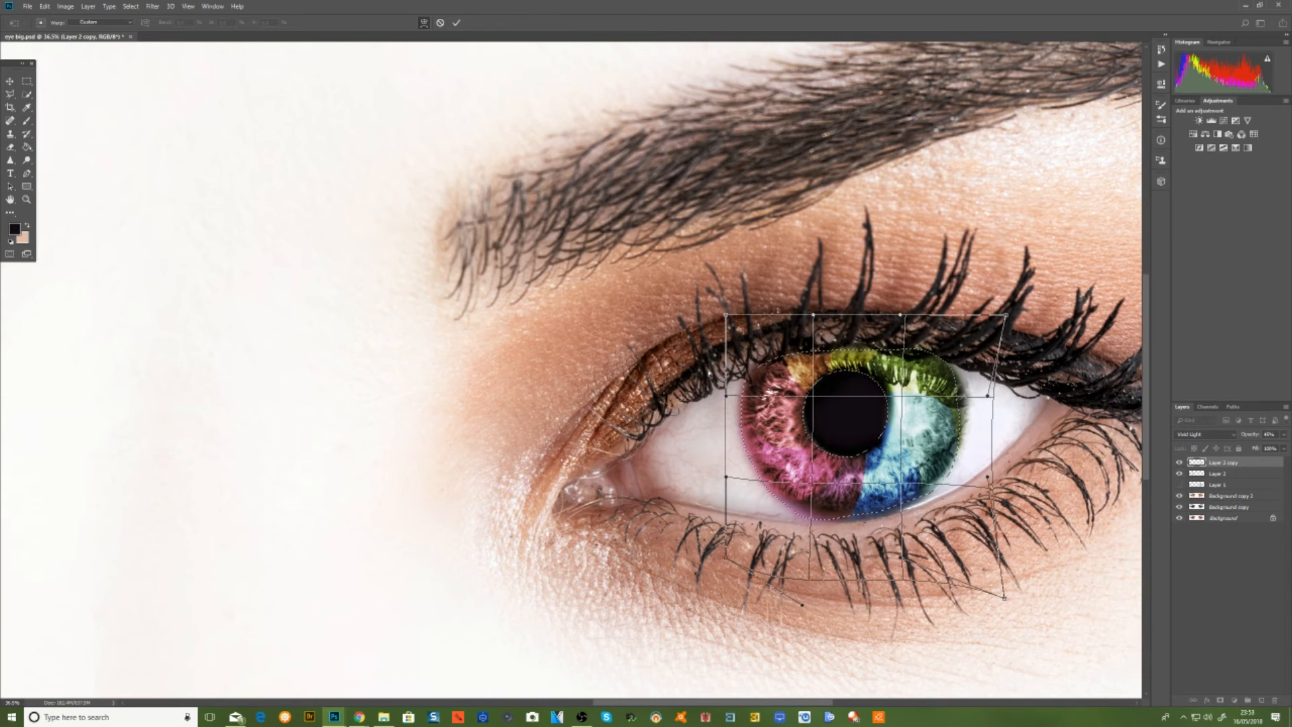
{"action": "left_click", "coordinate": [456, 22]}
{"action": "key", "text": "m"}
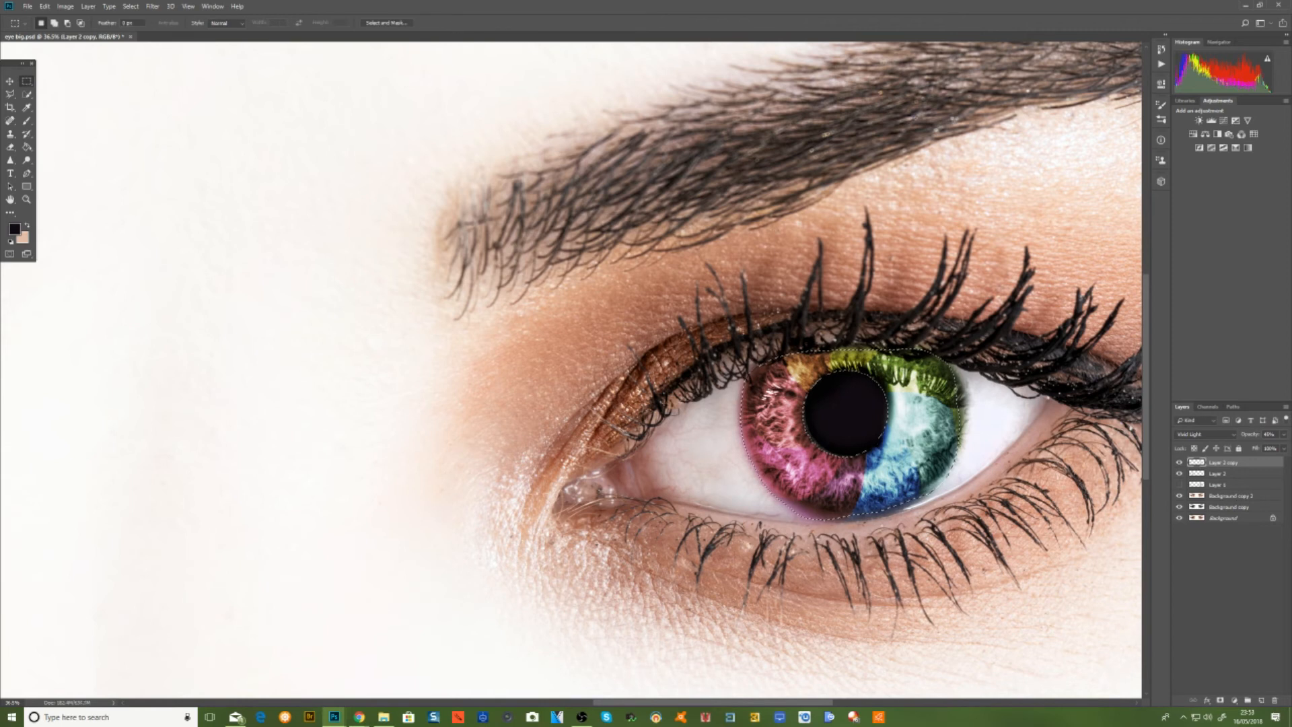
{"action": "right_click", "coordinate": [784, 234]}
{"action": "left_click", "coordinate": [784, 235]}
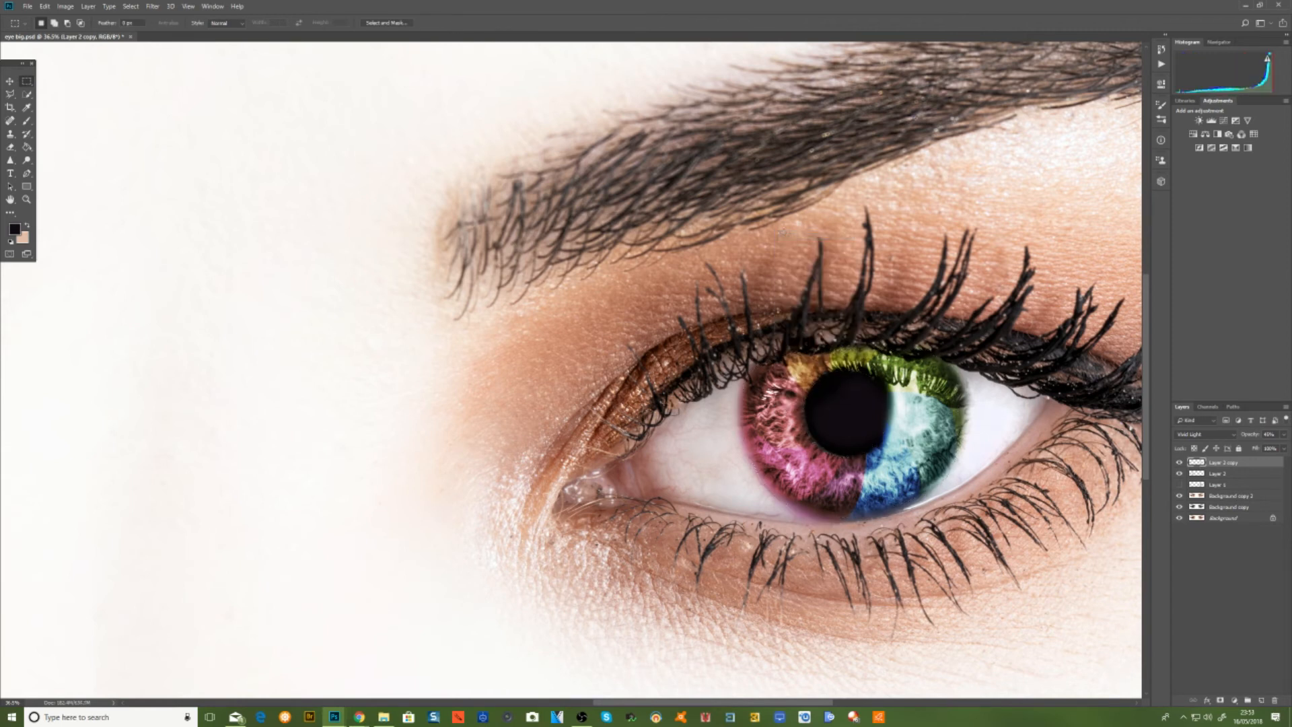
- Try different reduced opacities on the mirrored swirl layer over the right-hand iris
{"action": "left_click", "coordinate": [10, 147]}
{"action": "left_click", "coordinate": [34, 148]}
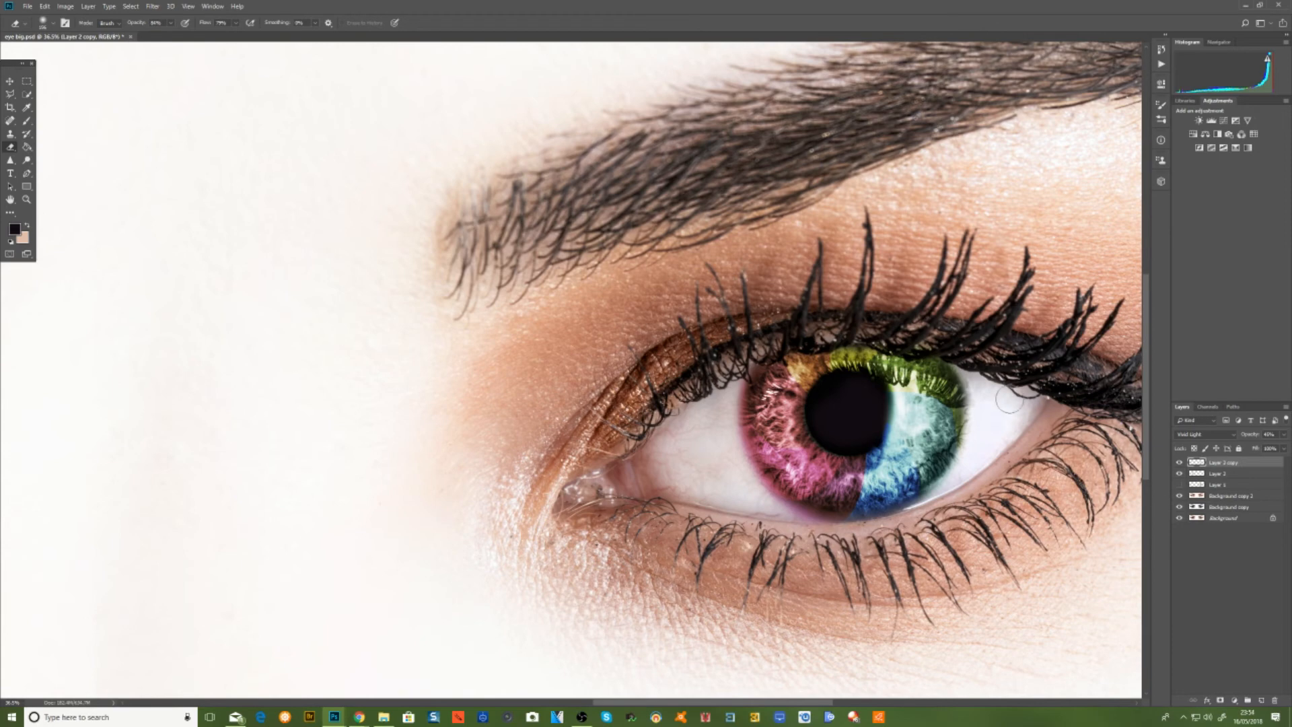
{"action": "scroll", "coordinate": [1009, 399], "scroll_direction": "up", "scroll_amount": 2}
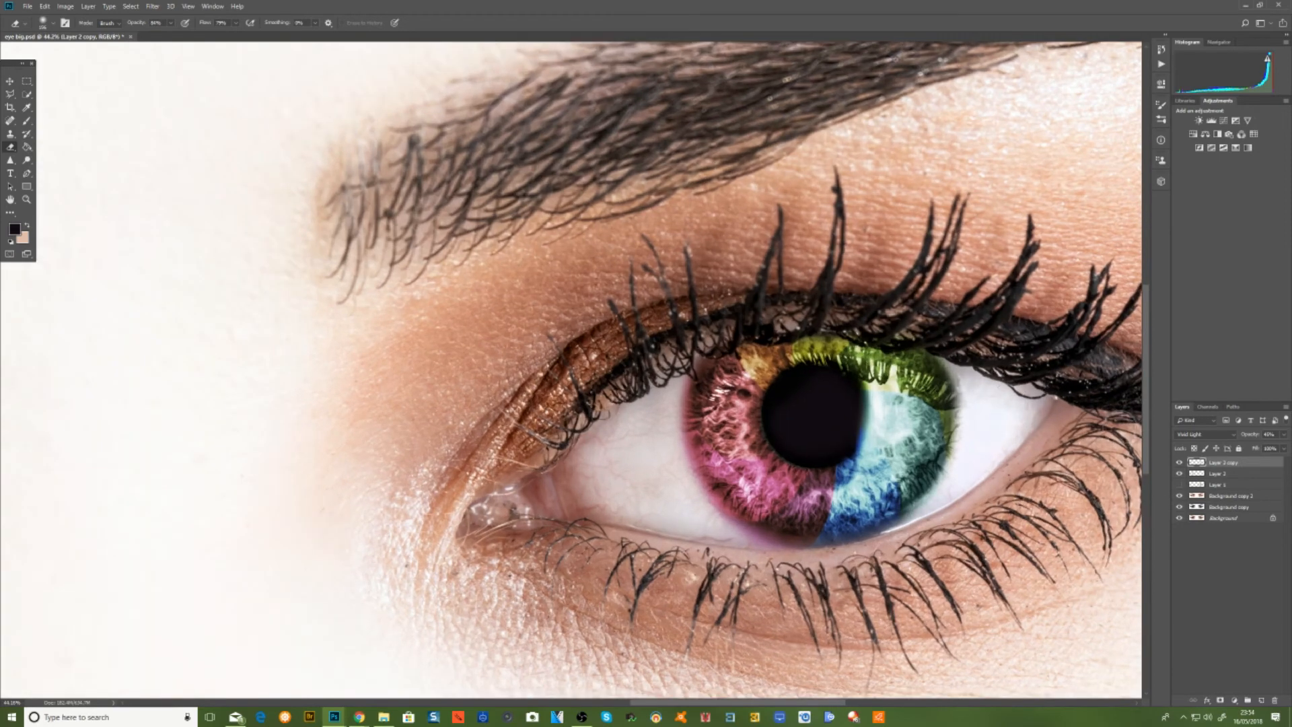
{"action": "left_click", "coordinate": [1283, 435]}
{"action": "left_click", "coordinate": [1242, 442]}
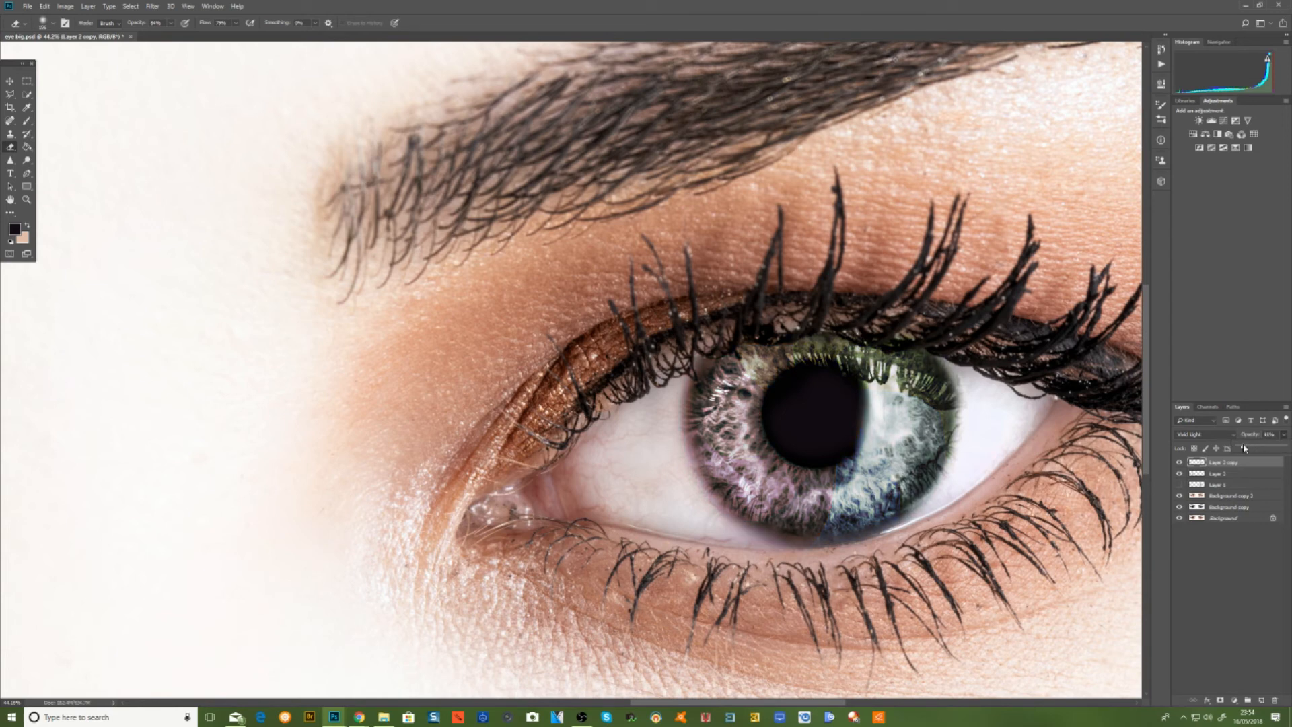
{"action": "mouse_move", "coordinate": [1240, 447]}
{"action": "left_mouse_down"}
{"action": "mouse_move", "coordinate": [1267, 447]}
{"action": "mouse_move", "coordinate": [1226, 450]}
{"action": "left_mouse_up"}
{"action": "mouse_move", "coordinate": [1239, 446]}
{"action": "left_mouse_down"}
{"action": "mouse_move", "coordinate": [1290, 447]}
{"action": "mouse_move", "coordinate": [1260, 456]}
{"action": "left_mouse_up"}
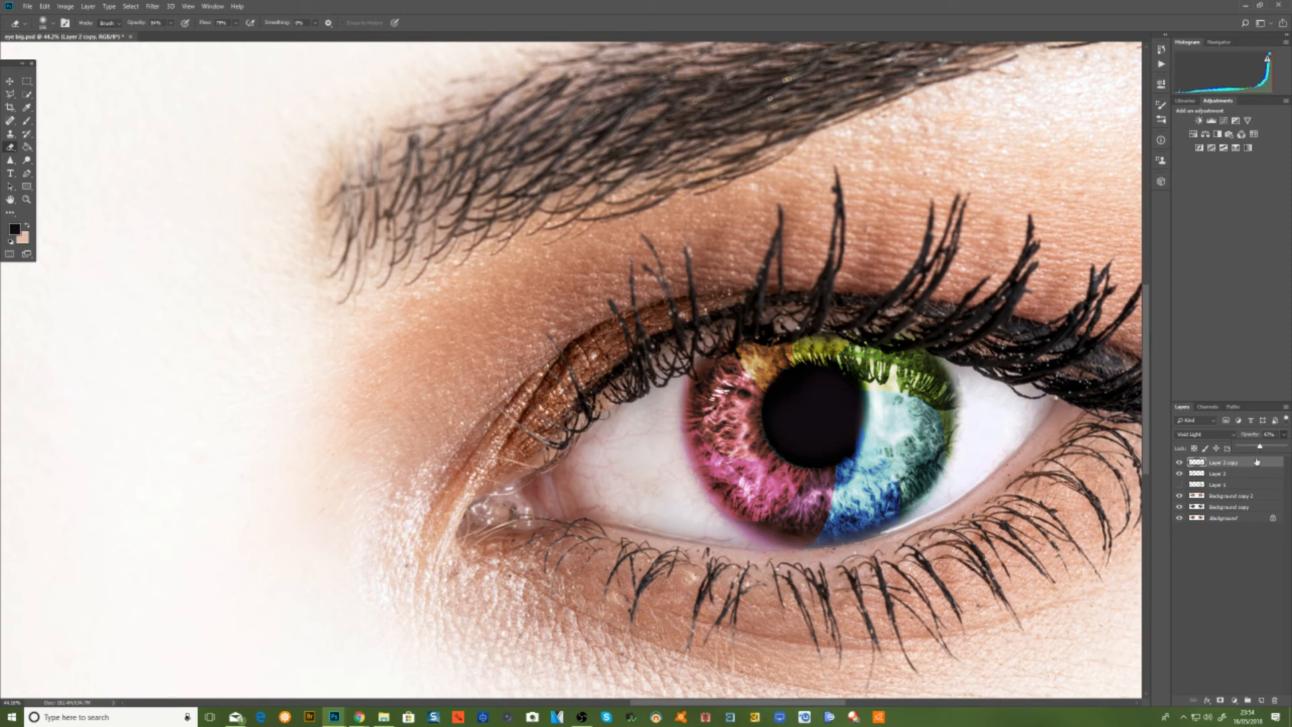
- Set the opacity of both swirl layers, Layer 2 copy and Layer 2, to about 50%
{"action": "left_click", "coordinate": [1232, 475]}
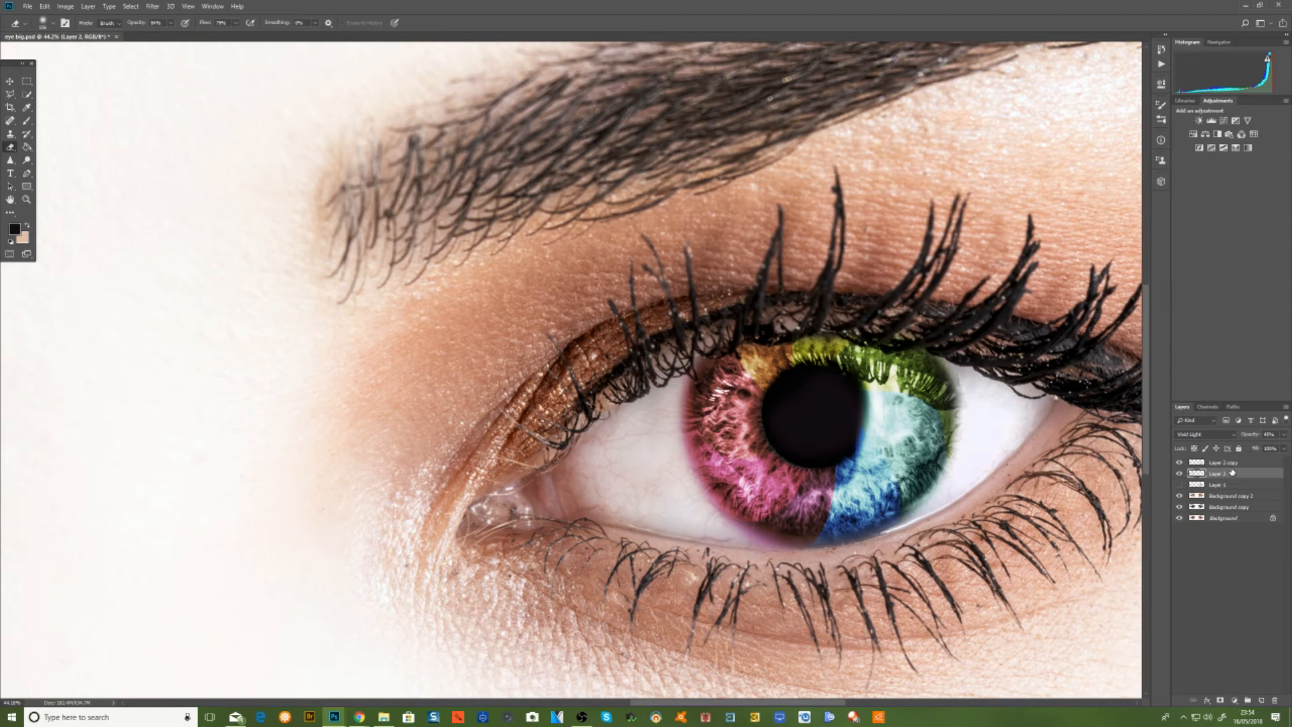
{"action": "left_click", "coordinate": [1232, 464]}
{"action": "left_click", "coordinate": [1283, 435]}
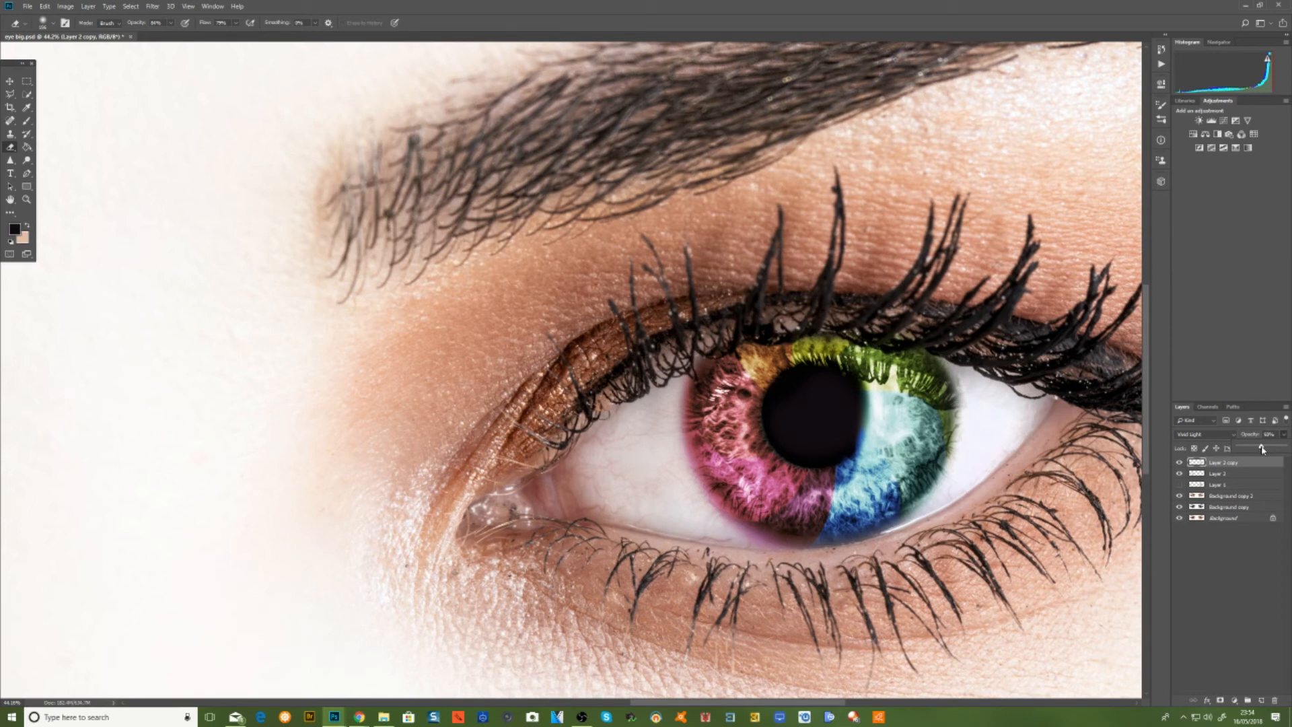
{"action": "left_click", "coordinate": [1241, 473]}
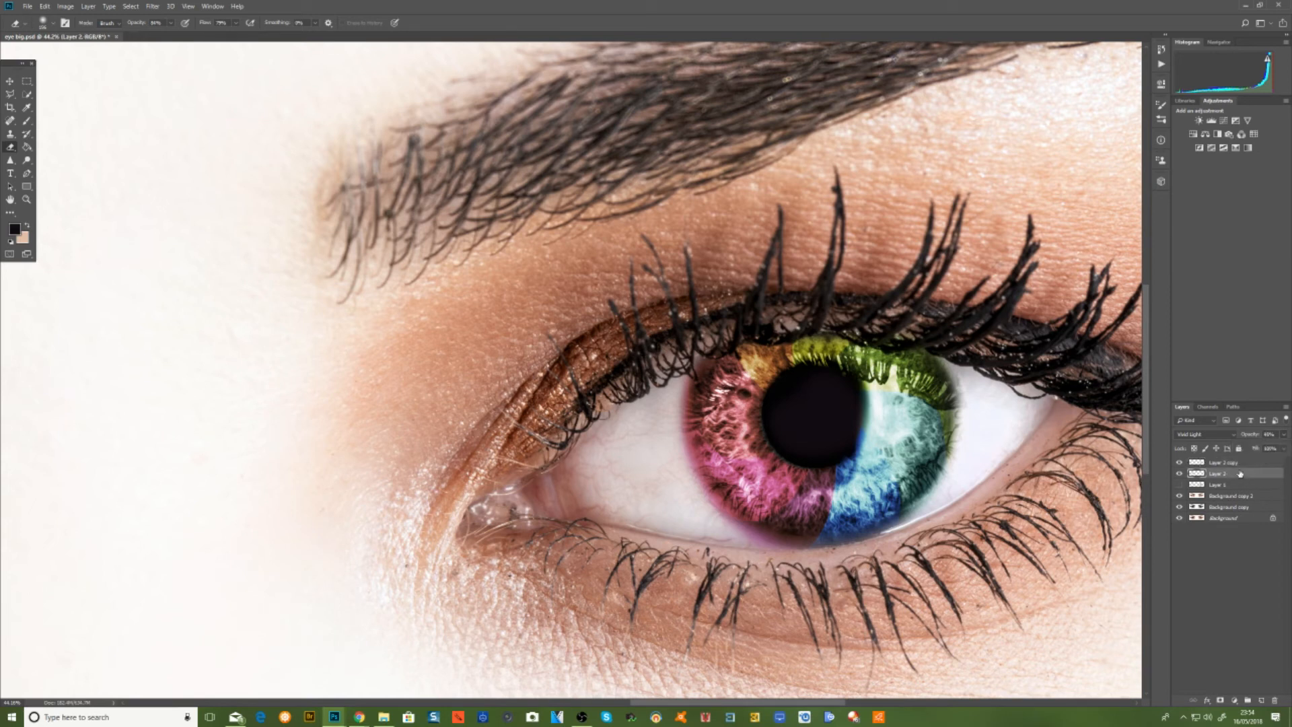
{"action": "left_click", "coordinate": [1283, 436]}
{"action": "left_click", "coordinate": [1235, 464]}
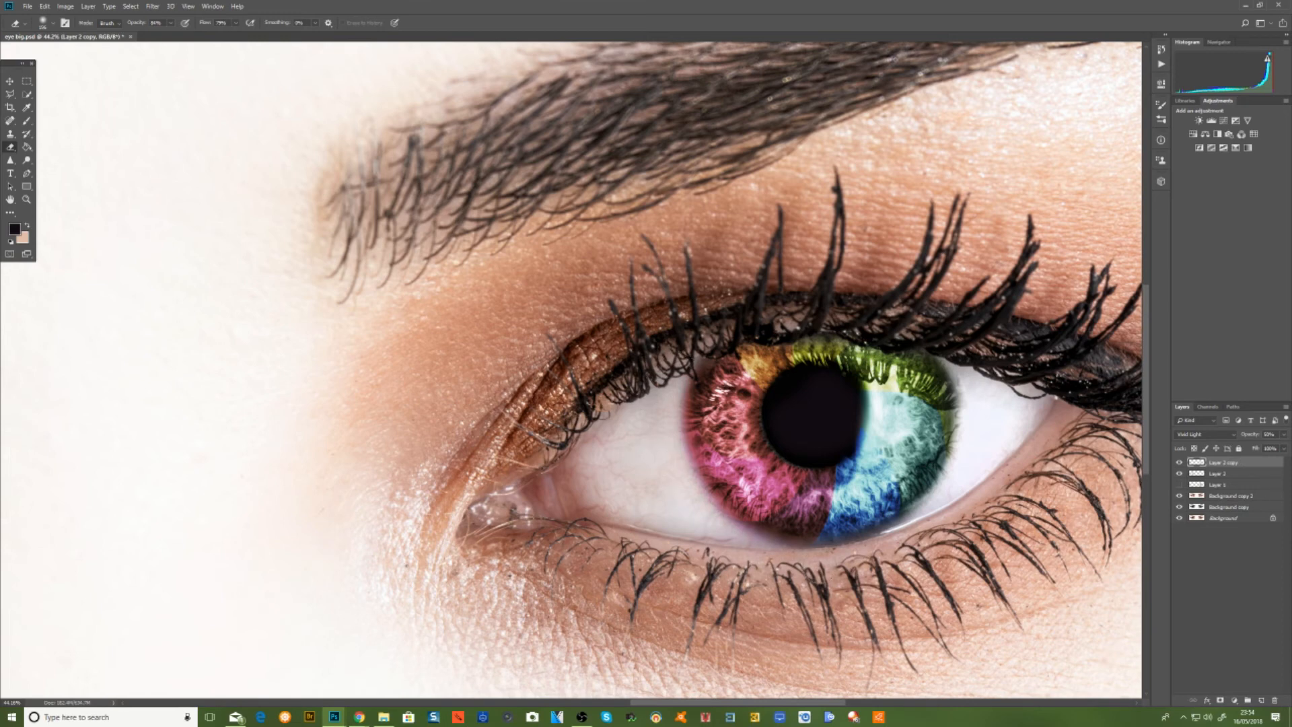
{"action": "scroll", "coordinate": [404, 545], "scroll_direction": "down", "scroll_amount": 5}
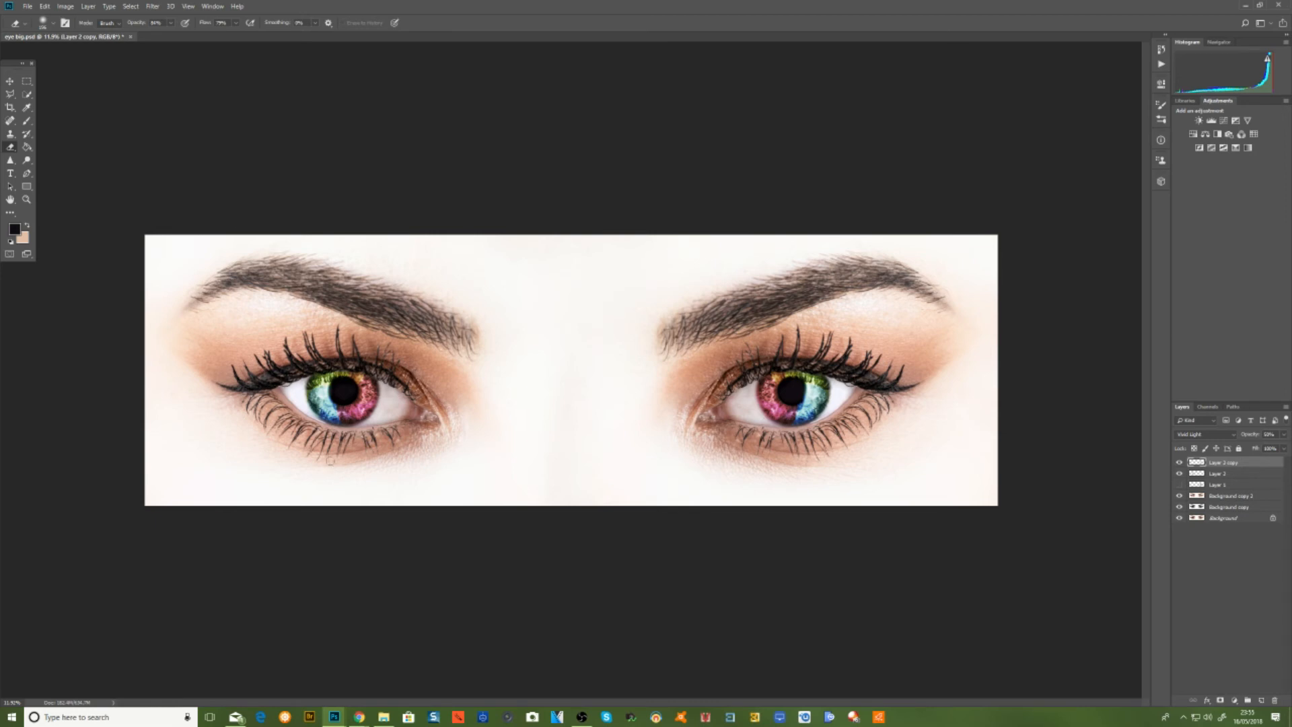
{"action": "left_click", "coordinate": [28, 6]}
{"action": "left_click", "coordinate": [45, 119]}
{"action": "scroll", "coordinate": [726, 390], "scroll_direction": "up", "scroll_amount": 3}
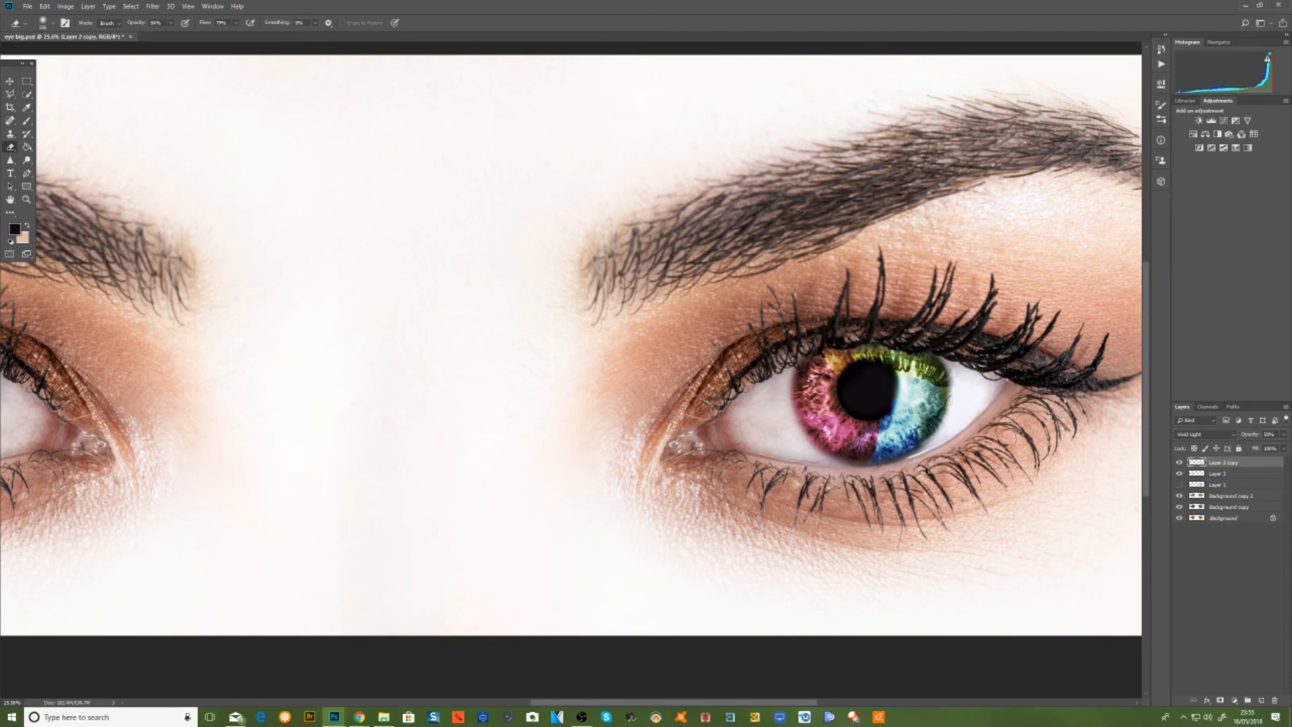
{"action": "scroll", "coordinate": [1013, 436], "scroll_direction": "down", "scroll_amount": 2}
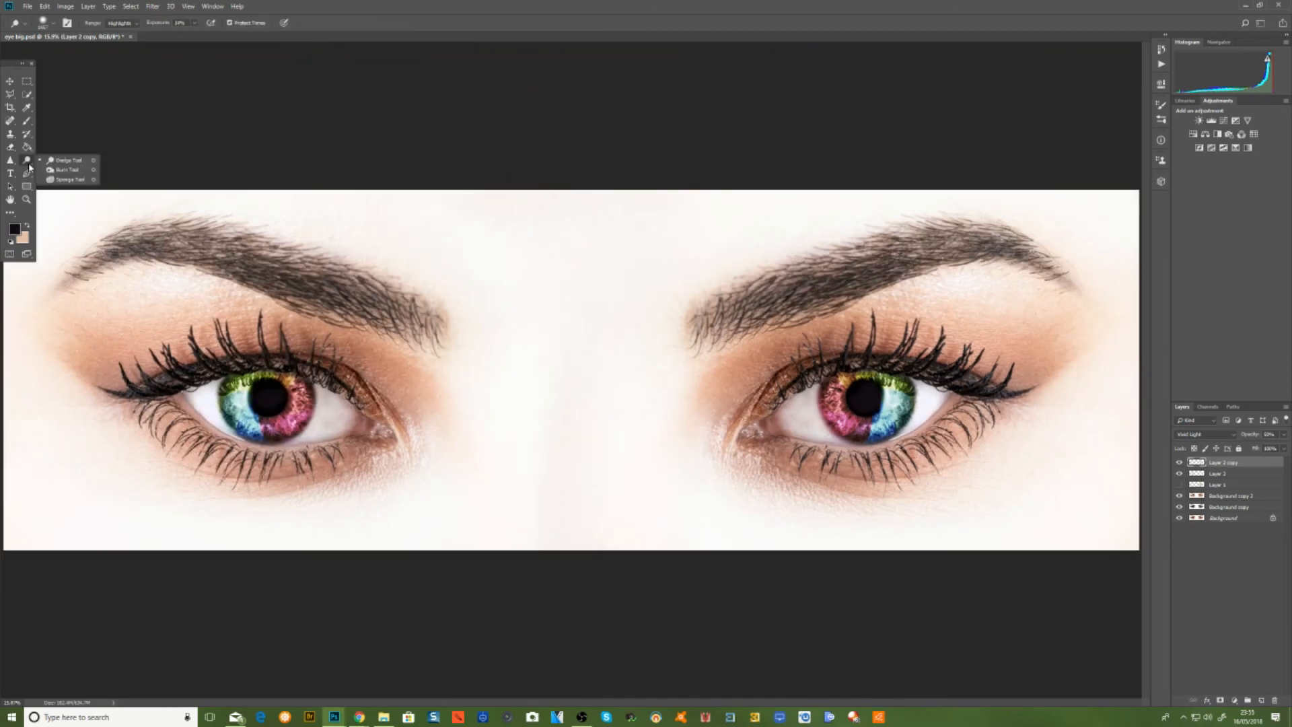
- Deepen the eyebrows and surrounding skin on Background copy 2 with the Burn tool set to Midtones
{"action": "left_click", "coordinate": [27, 160]}
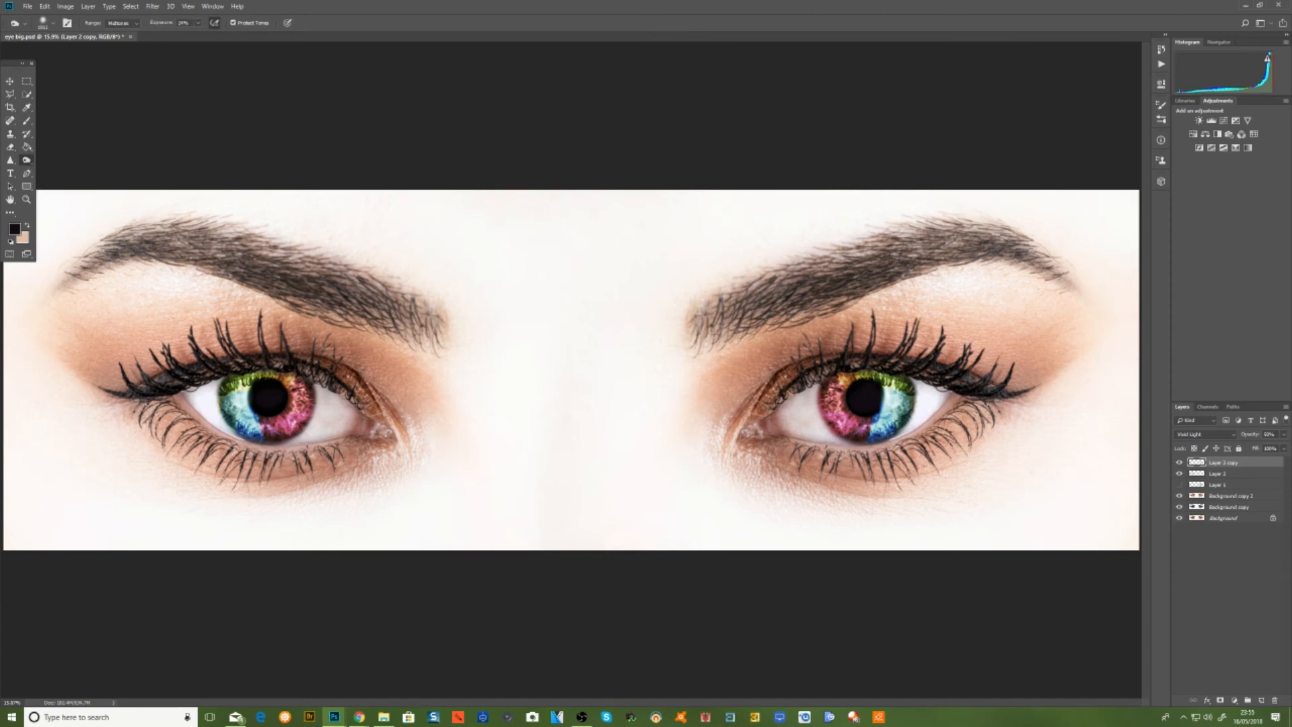
{"action": "left_click", "coordinate": [1237, 500]}
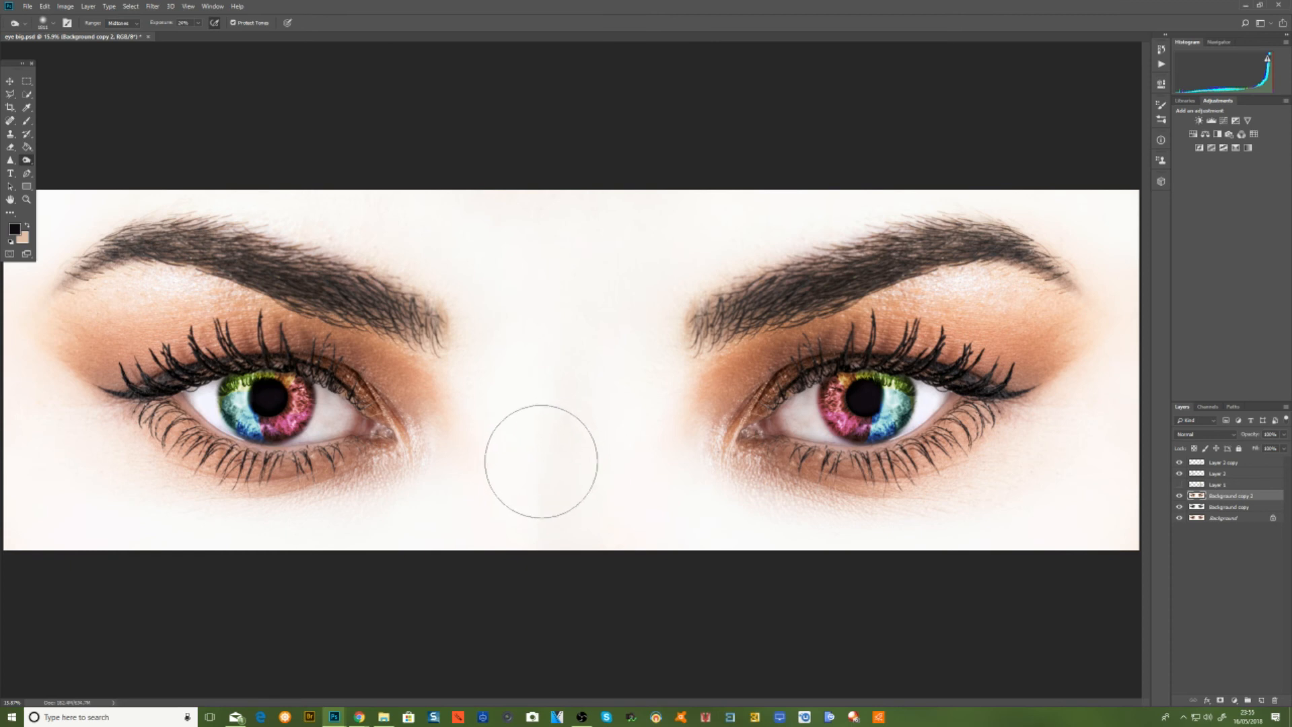
- Check the image's width, height and resolution in Image Size with pixels as the unit, leaving the size unchanged
{"action": "key", "text": "ctrl+minus"}
{"action": "key", "text": "ctrl+minus"}
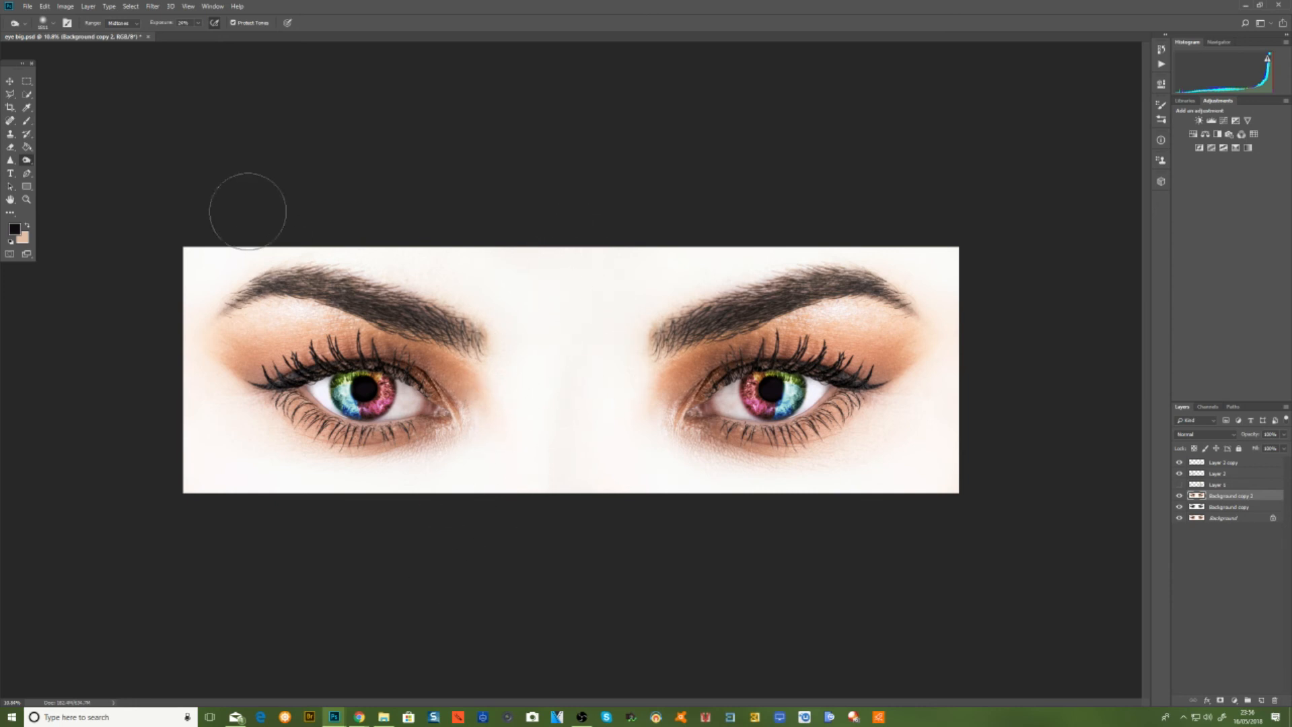
{"action": "left_click", "coordinate": [66, 6]}
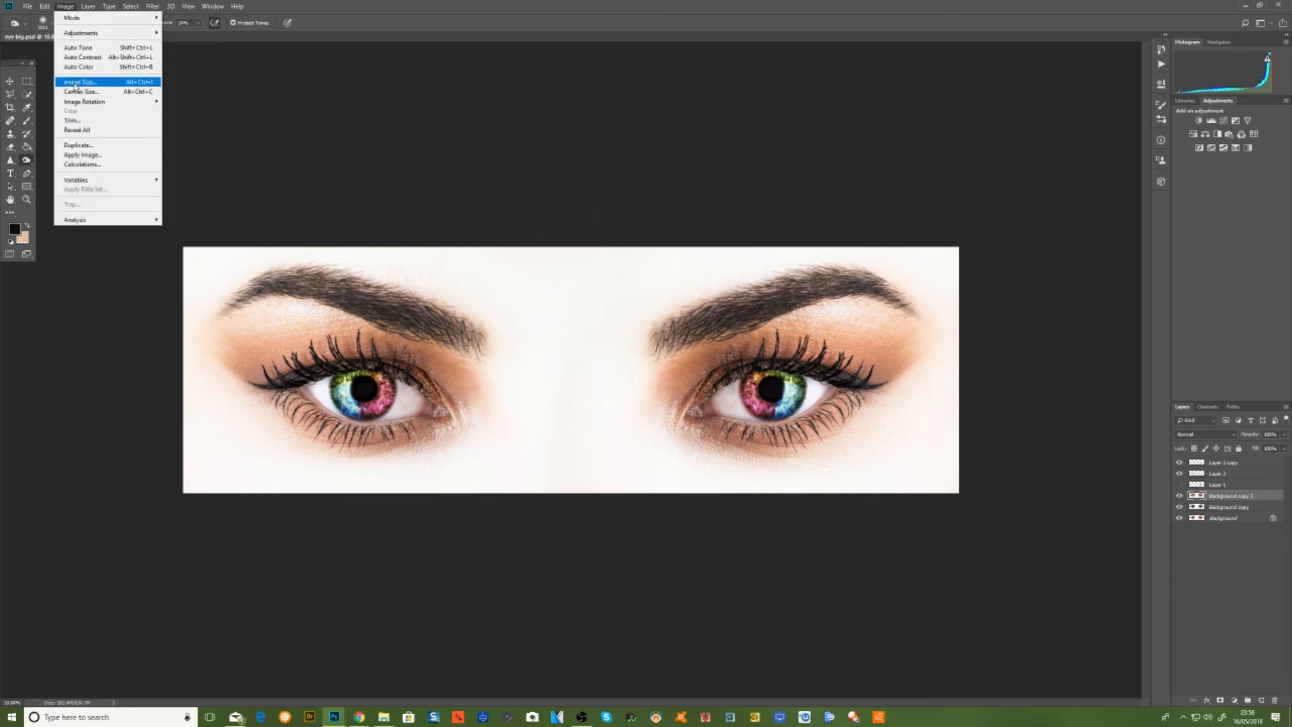
{"action": "left_click", "coordinate": [76, 82]}
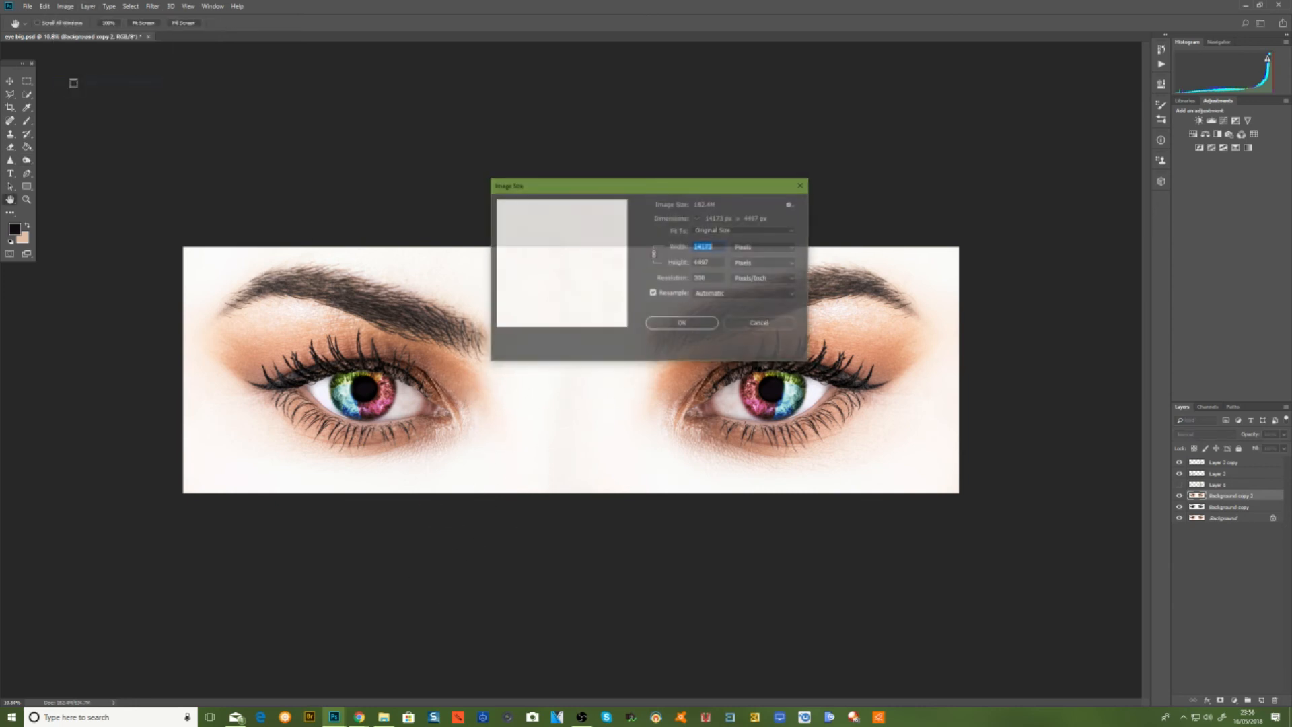
{"action": "left_click", "coordinate": [787, 248]}
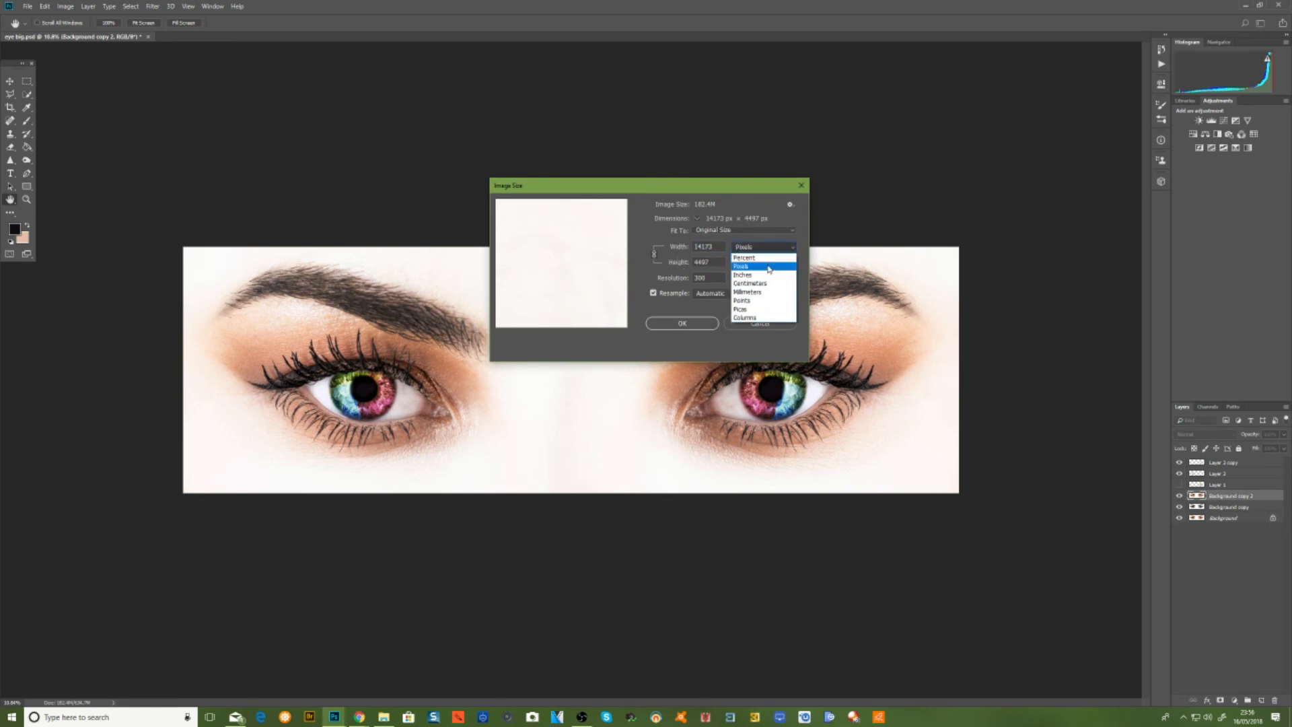
{"action": "left_click", "coordinate": [769, 267]}
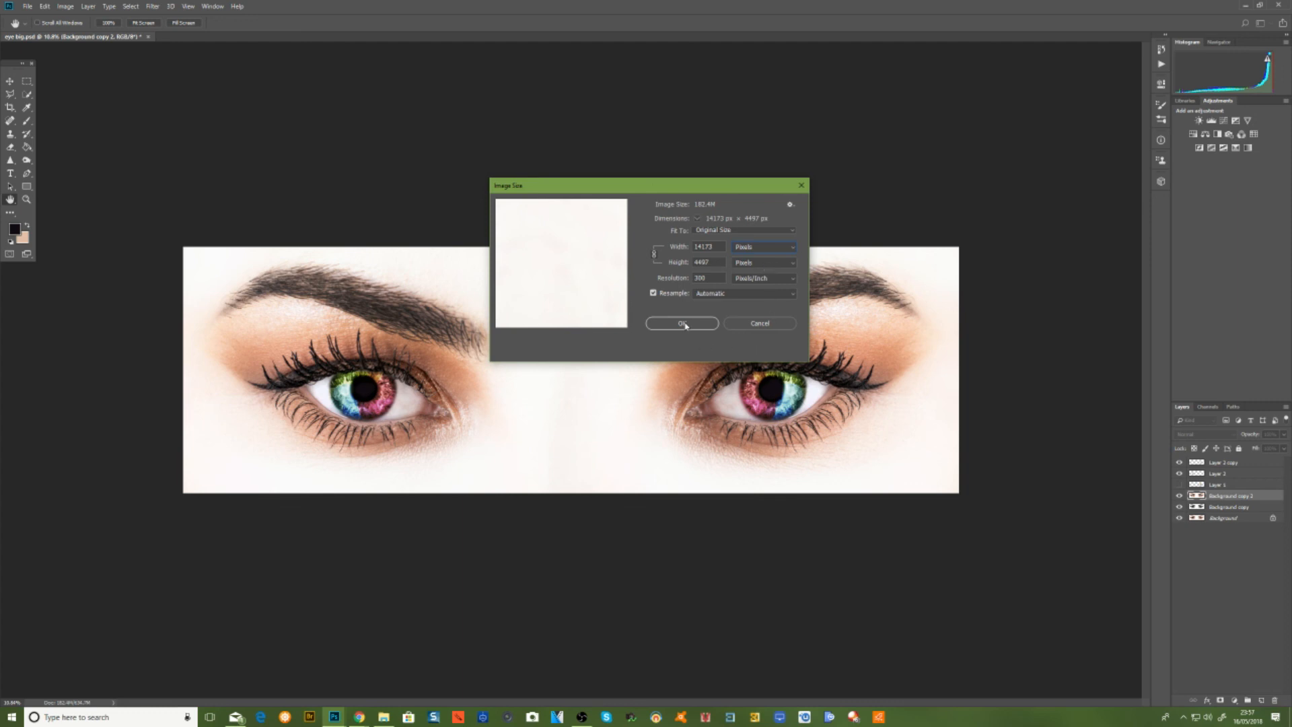
{"action": "left_click", "coordinate": [747, 324]}
{"action": "key", "text": "o"}
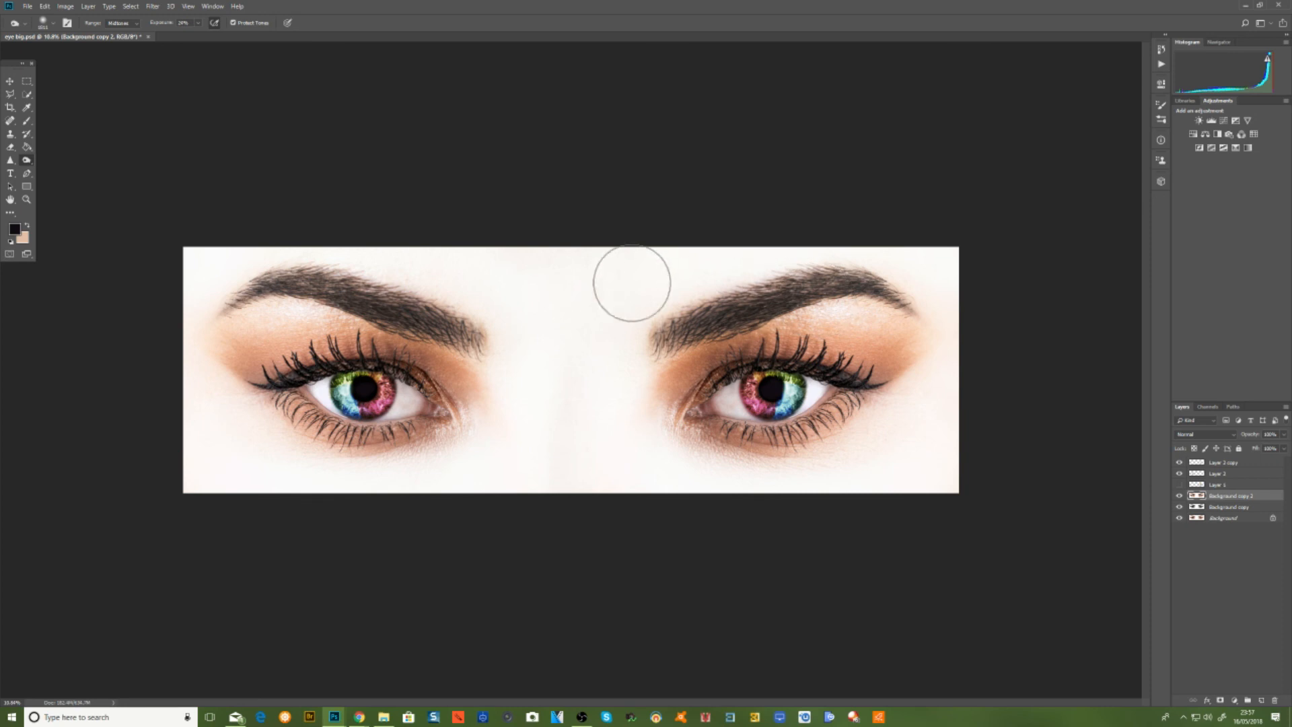
- Open Layer 2 copy in the Camera Raw Filter and set Highlights to +28 and Exposure to +0.65
{"action": "scroll", "coordinate": [596, 386], "scroll_direction": "up", "scroll_amount": 2}
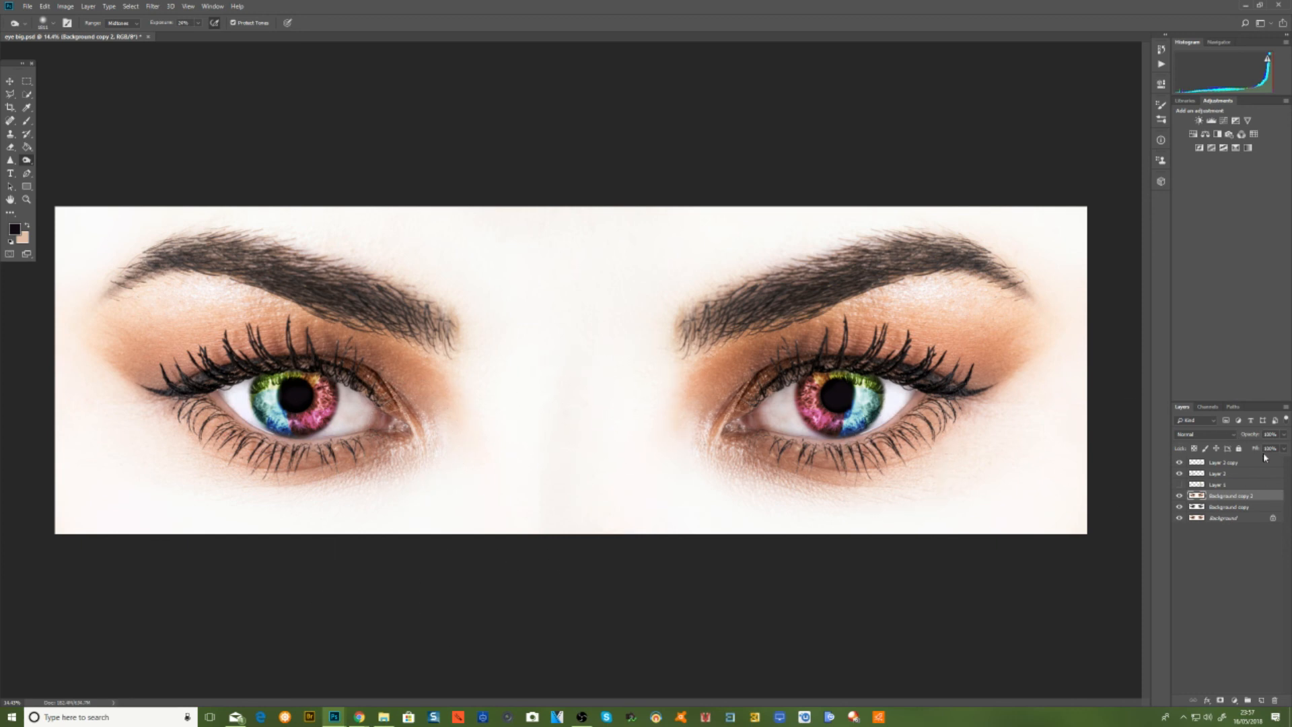
{"action": "left_click", "coordinate": [1232, 465]}
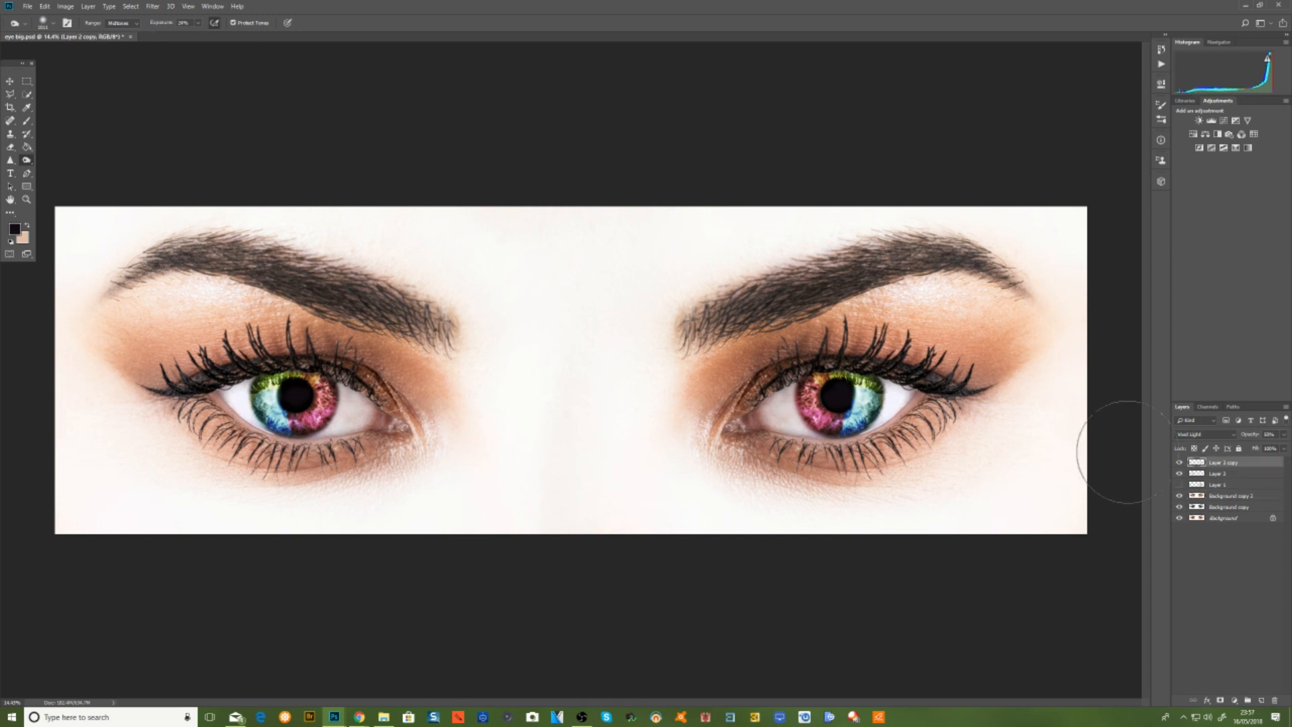
{"action": "left_click", "coordinate": [152, 7]}
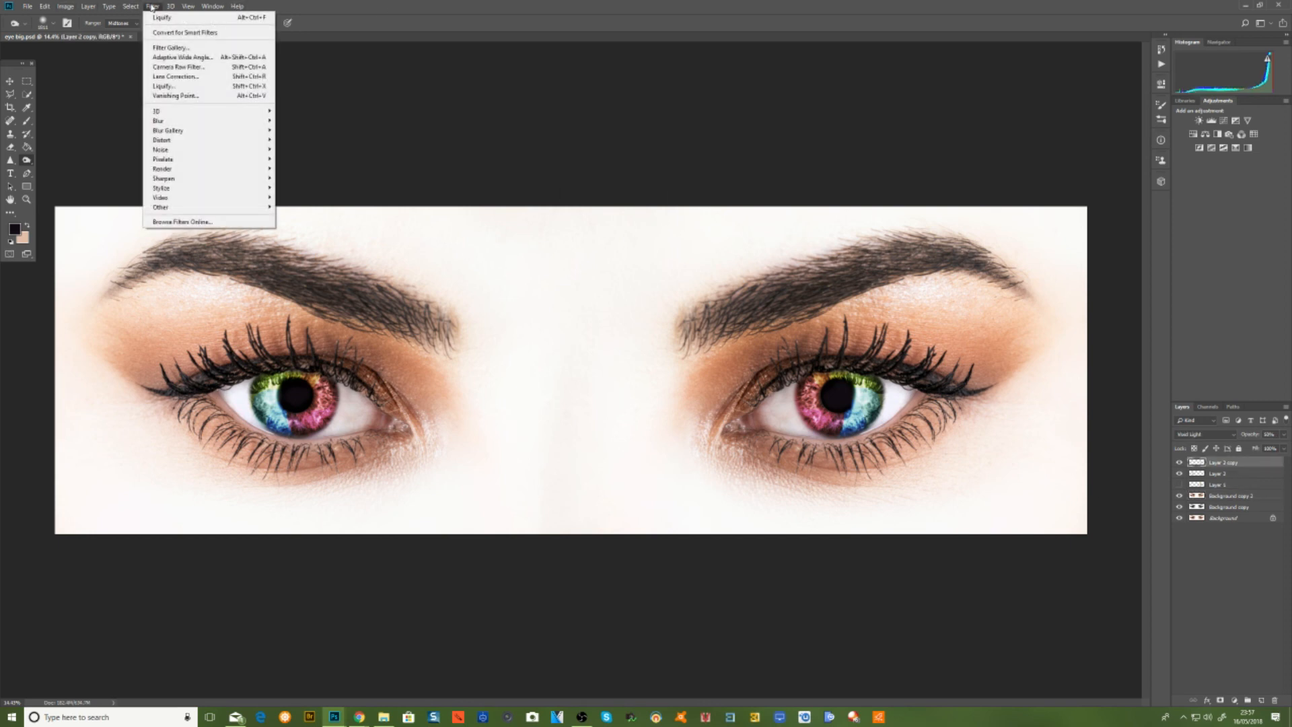
{"action": "left_click", "coordinate": [178, 67]}
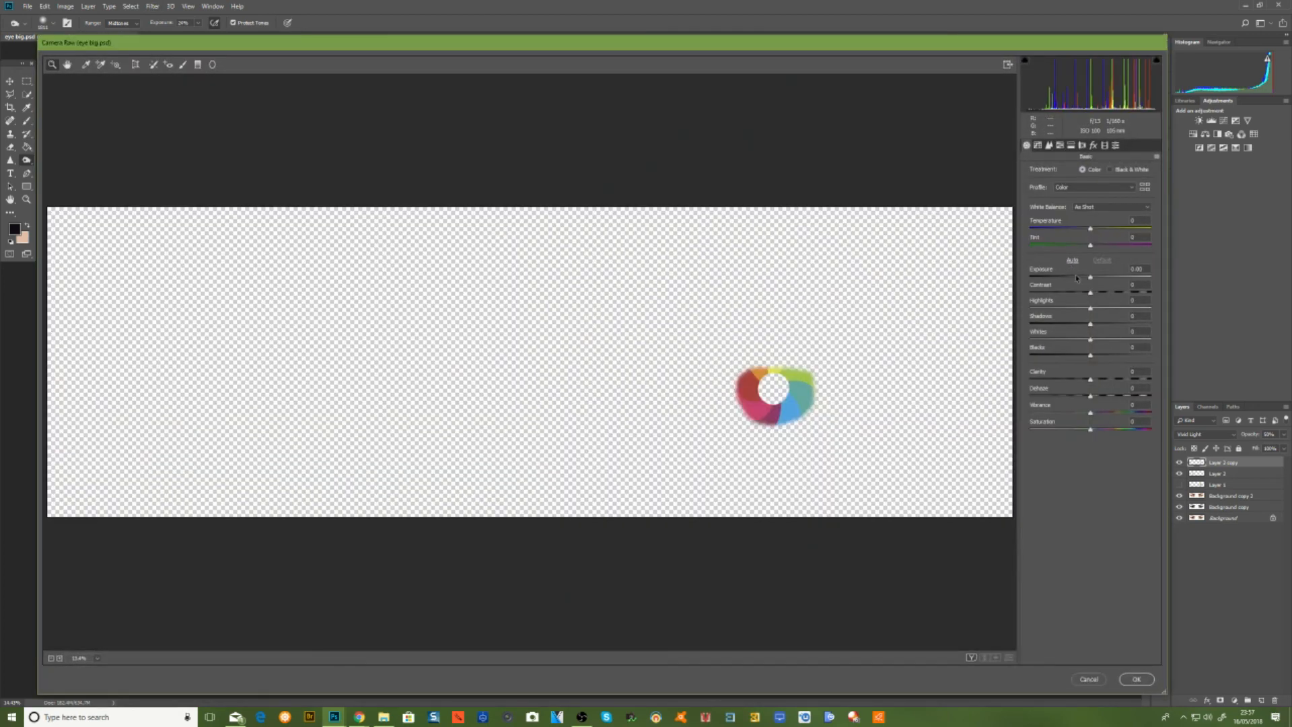
{"action": "left_click", "coordinate": [1104, 309]}
{"action": "left_click_drag", "start_coordinate": [1104, 309], "coordinate": [1107, 309]}
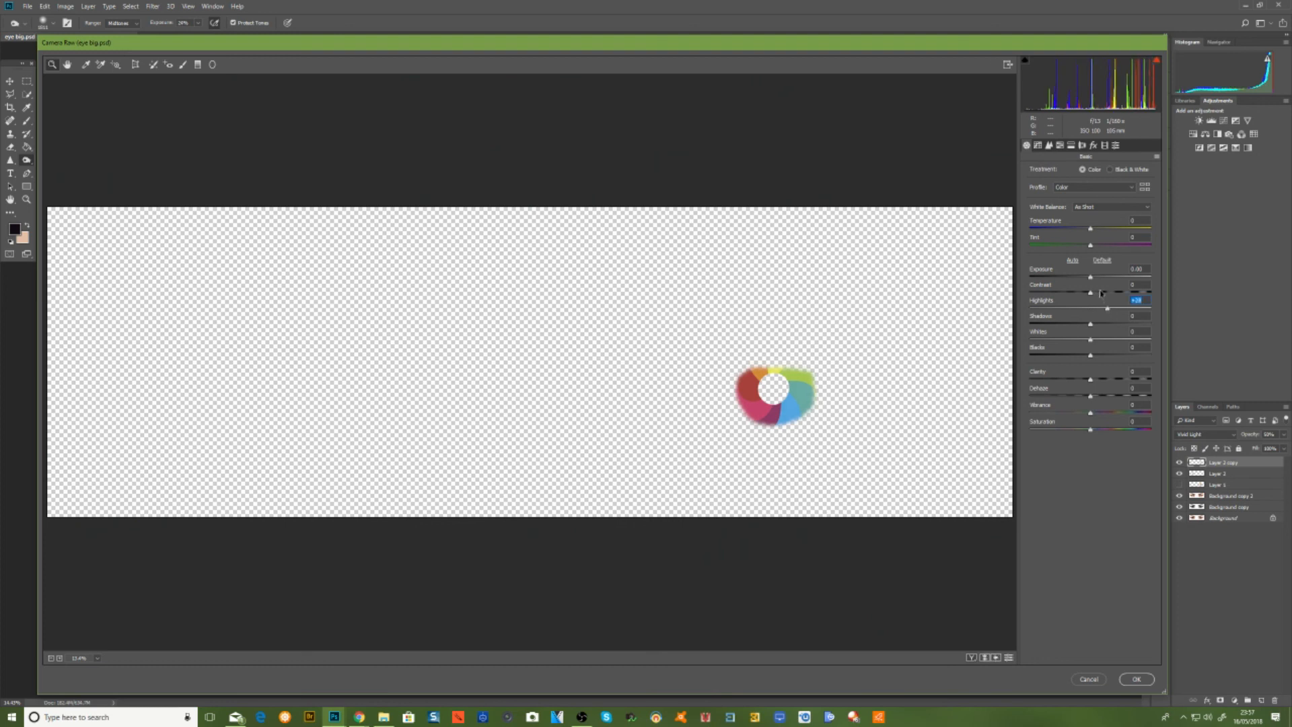
{"action": "left_click", "coordinate": [1100, 277]}
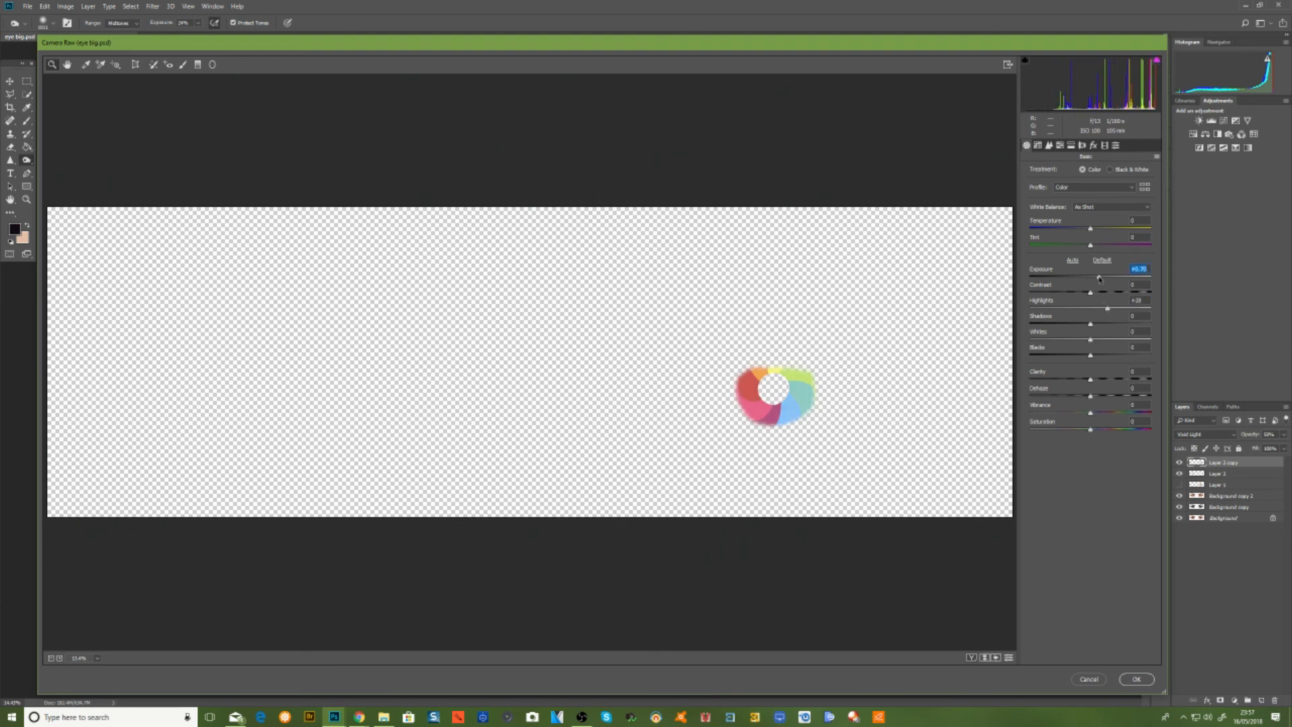
{"action": "left_click_drag", "start_coordinate": [1100, 279], "coordinate": [1098, 278]}
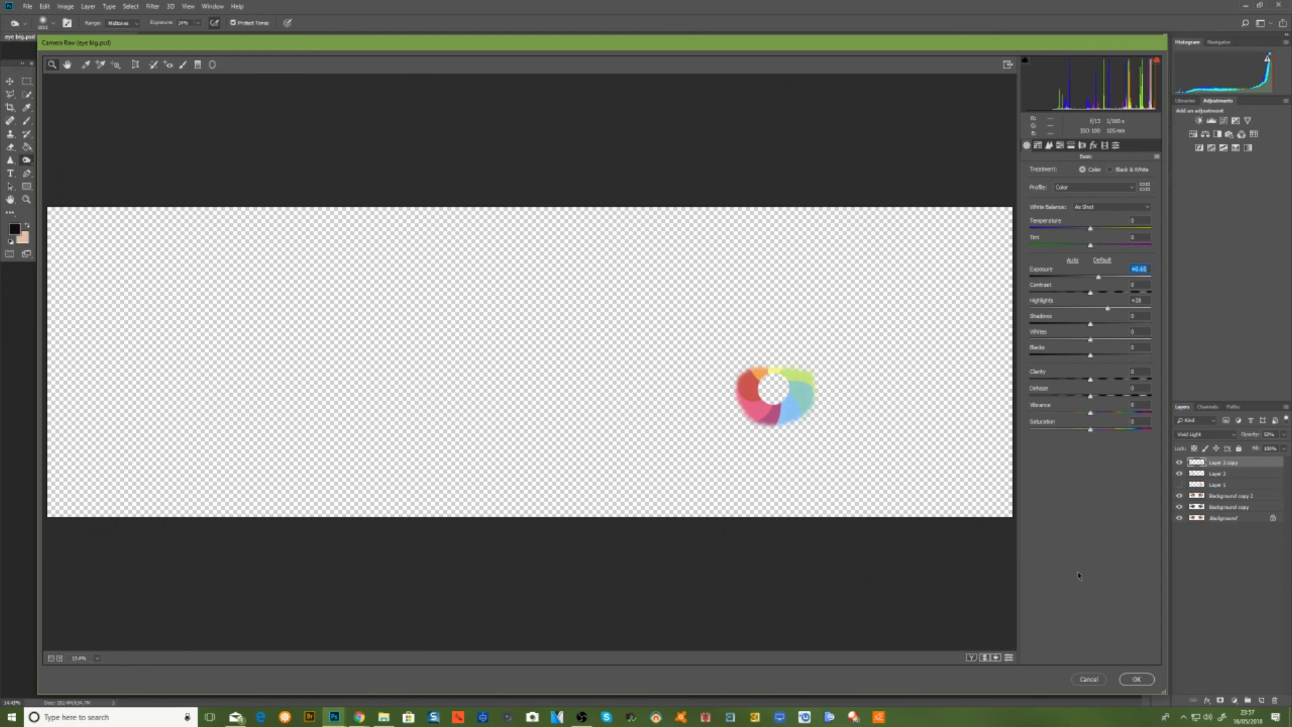
- Reset the mirrored swirl's Highlights to 0 and apply the Camera Raw adjustment
{"action": "left_click", "coordinate": [1091, 309]}
{"action": "double_click", "coordinate": [1092, 310]}
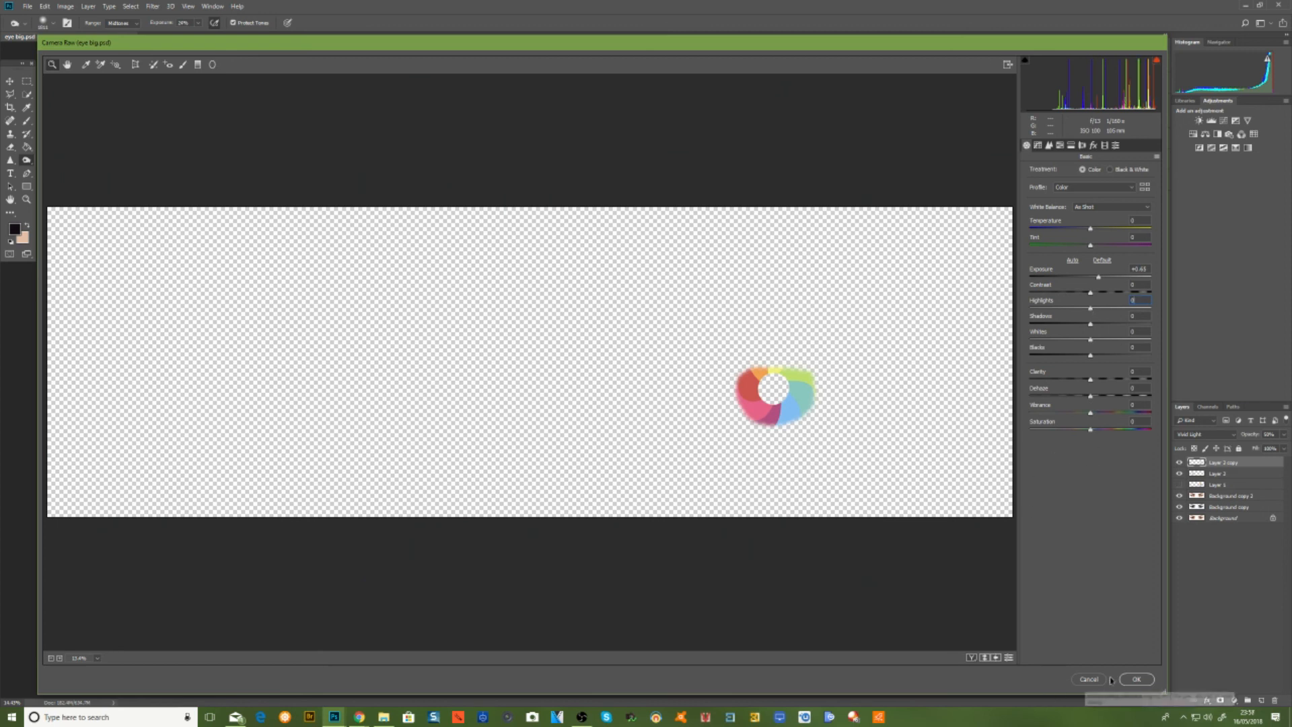
{"action": "left_click", "coordinate": [1135, 679]}
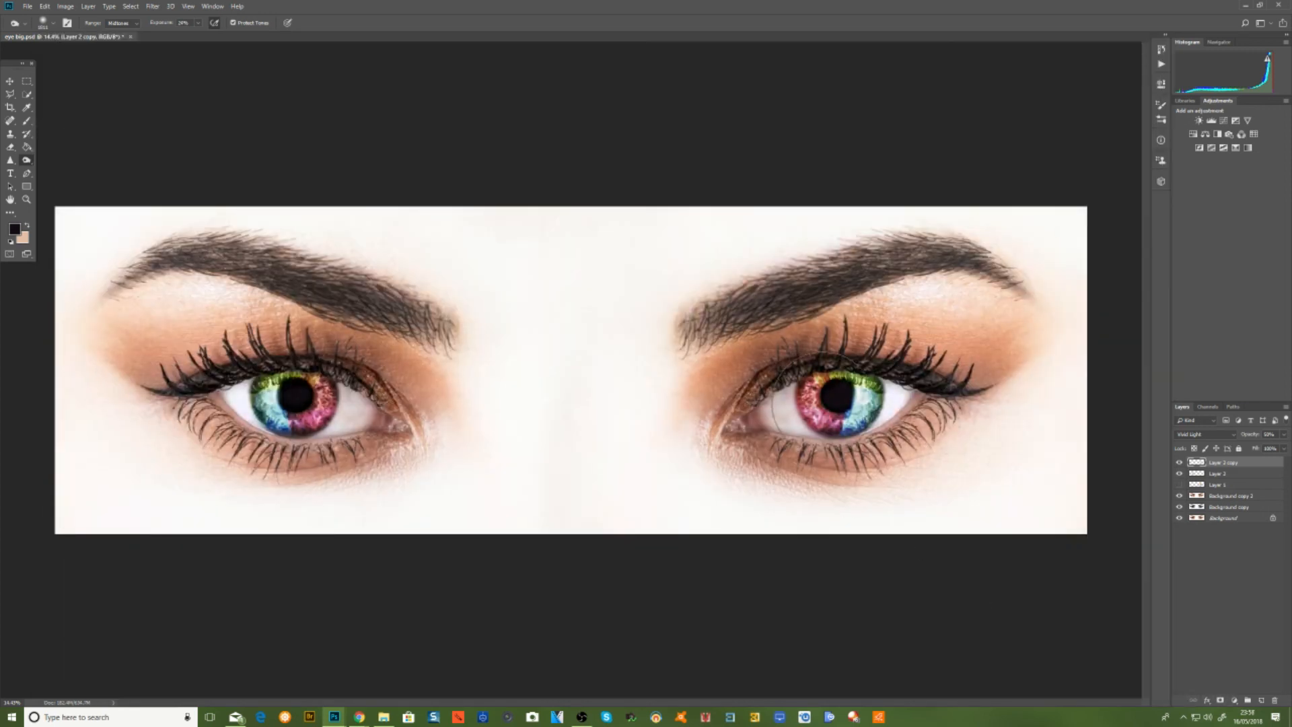
- Brighten the left-hand swirl on Layer 2 with the Camera Raw Filter at Exposure +0.45
{"action": "left_click", "coordinate": [1218, 475]}
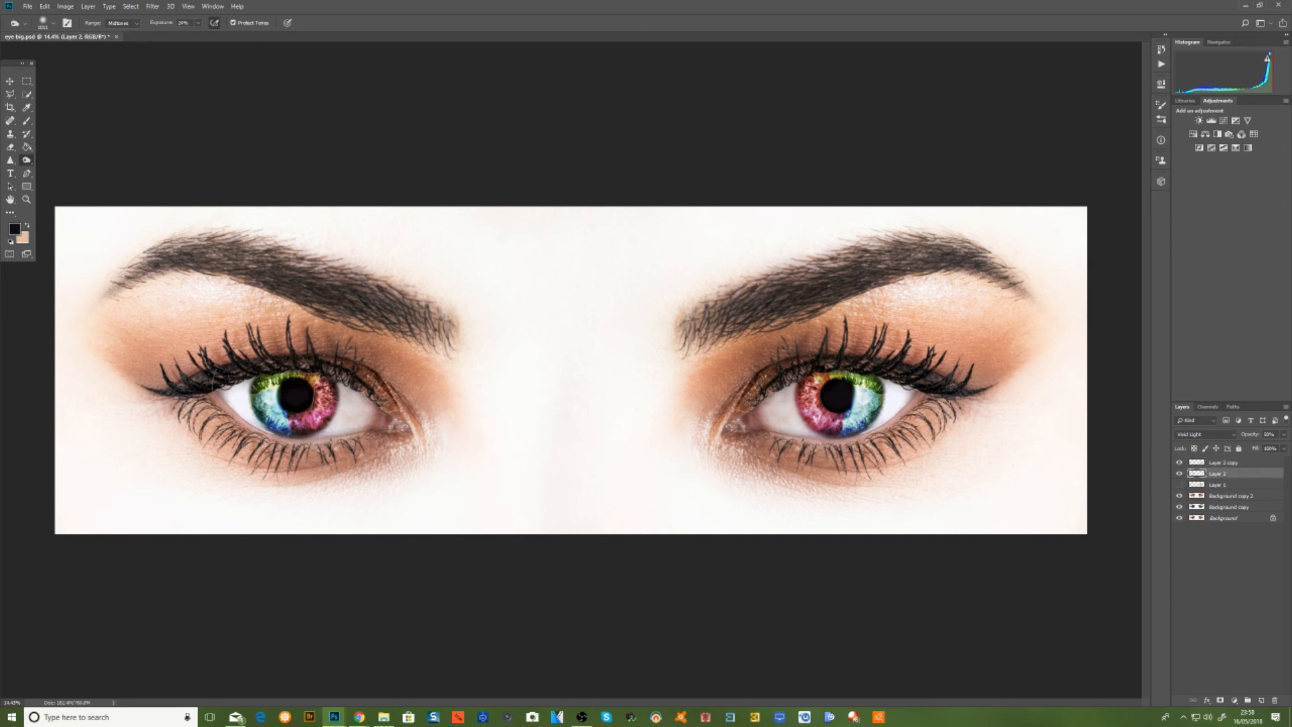
{"action": "left_click", "coordinate": [152, 6]}
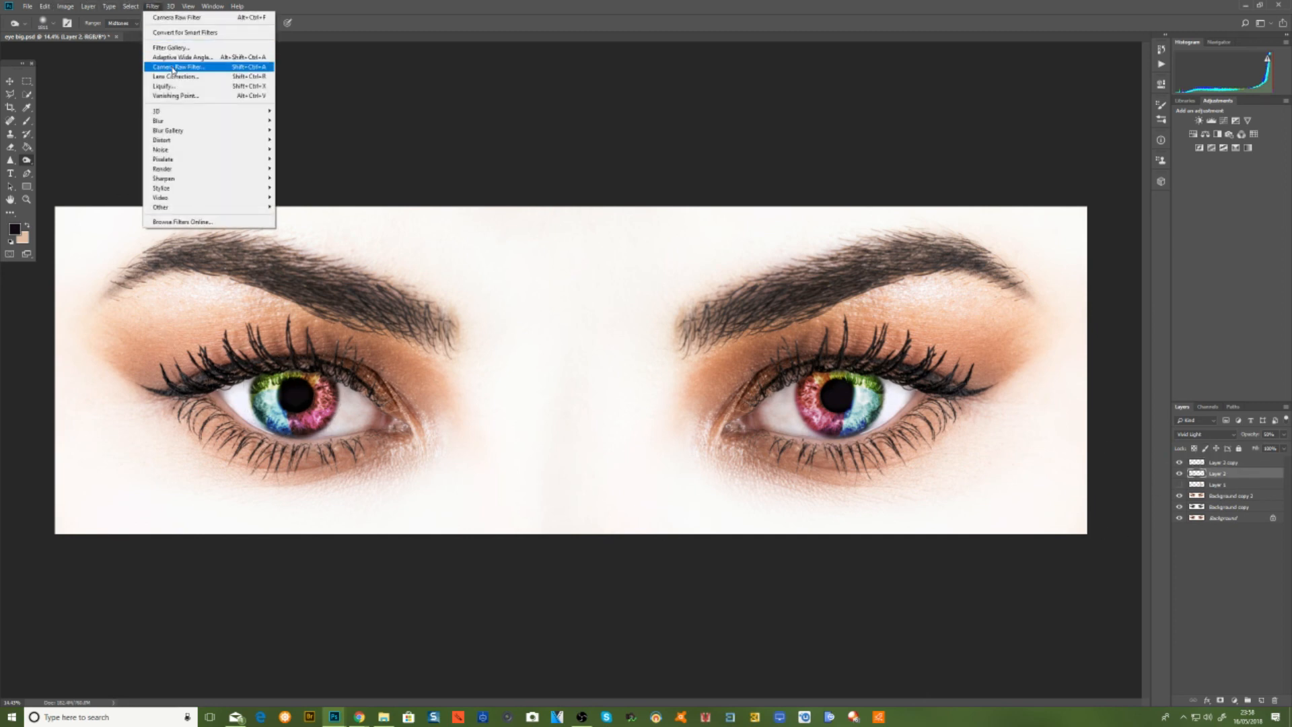
{"action": "left_click", "coordinate": [175, 66]}
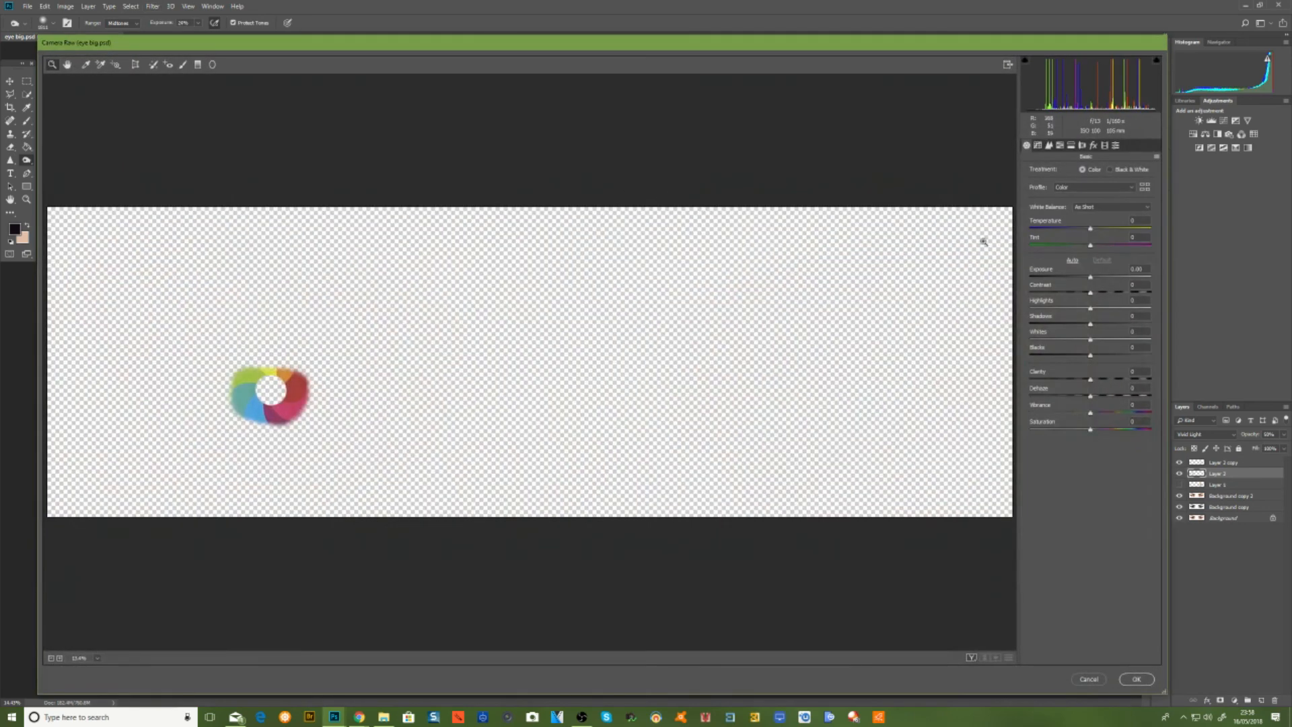
{"action": "left_click", "coordinate": [1097, 277]}
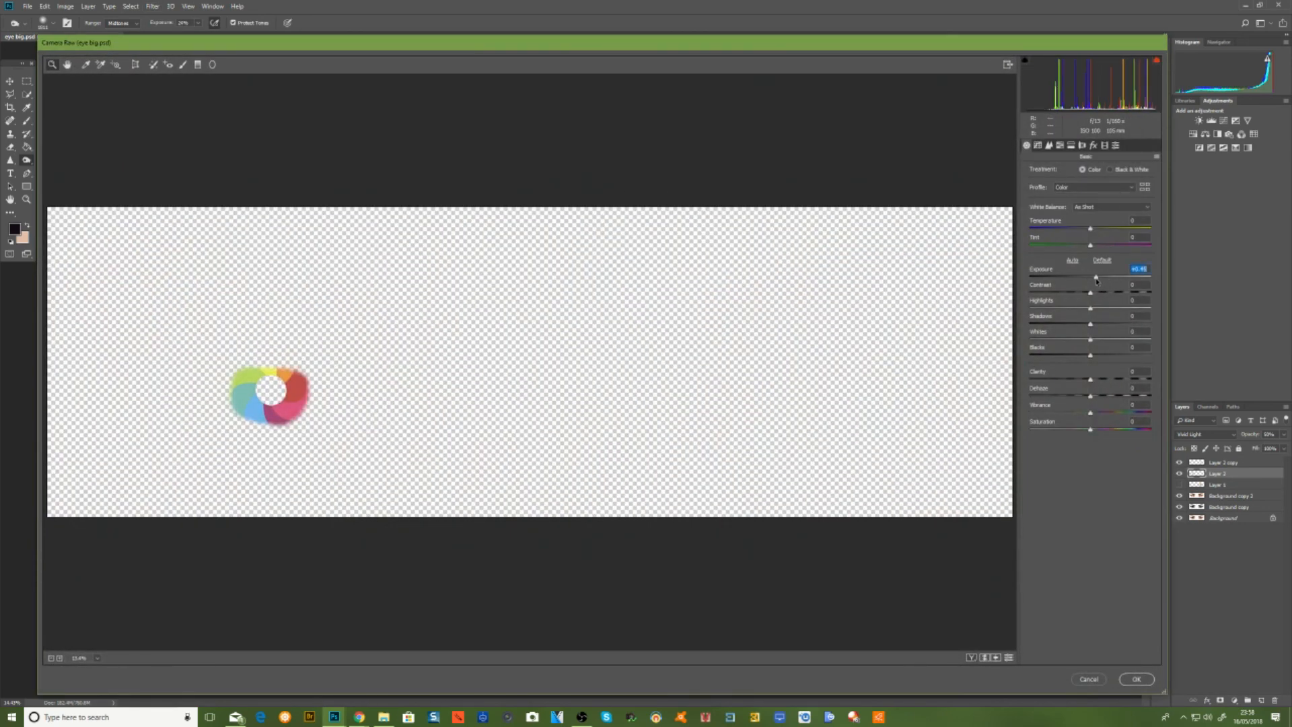
{"action": "left_click", "coordinate": [1136, 678]}
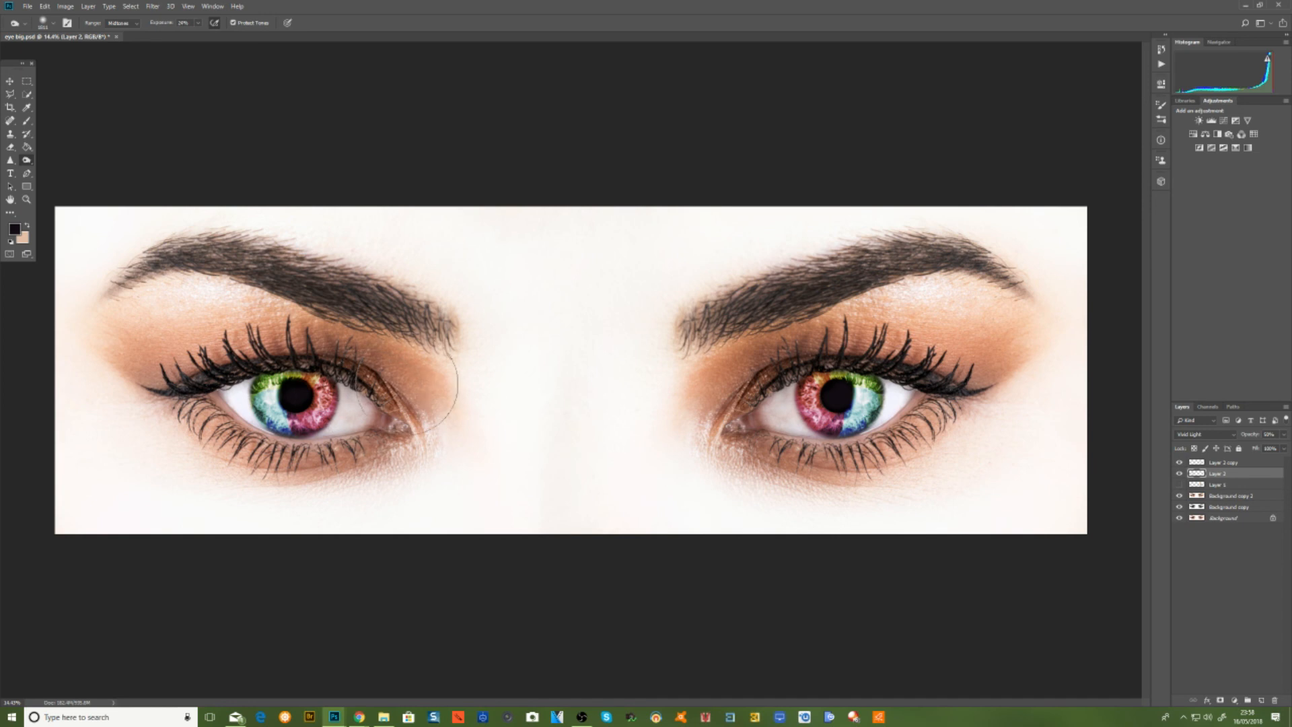
{"action": "scroll", "coordinate": [636, 481], "scroll_direction": "up", "scroll_amount": 1}
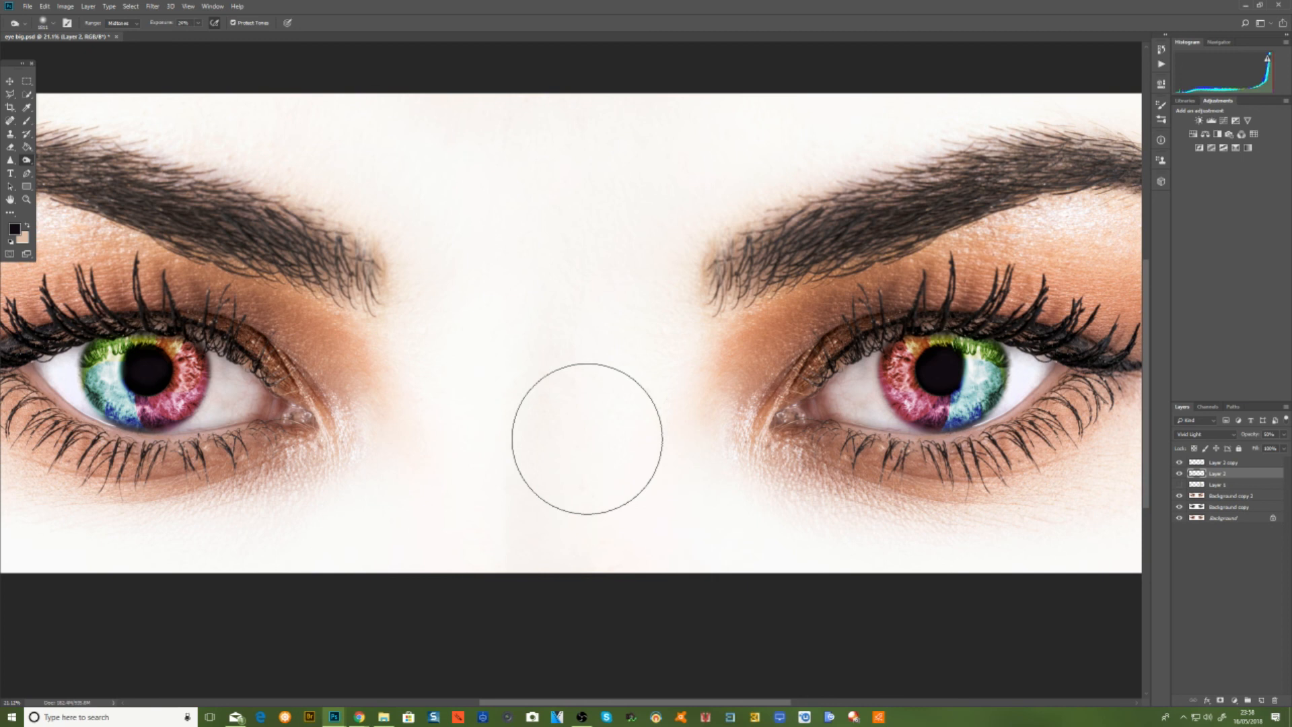
{"action": "scroll", "coordinate": [587, 439], "scroll_direction": "down", "scroll_amount": 5}
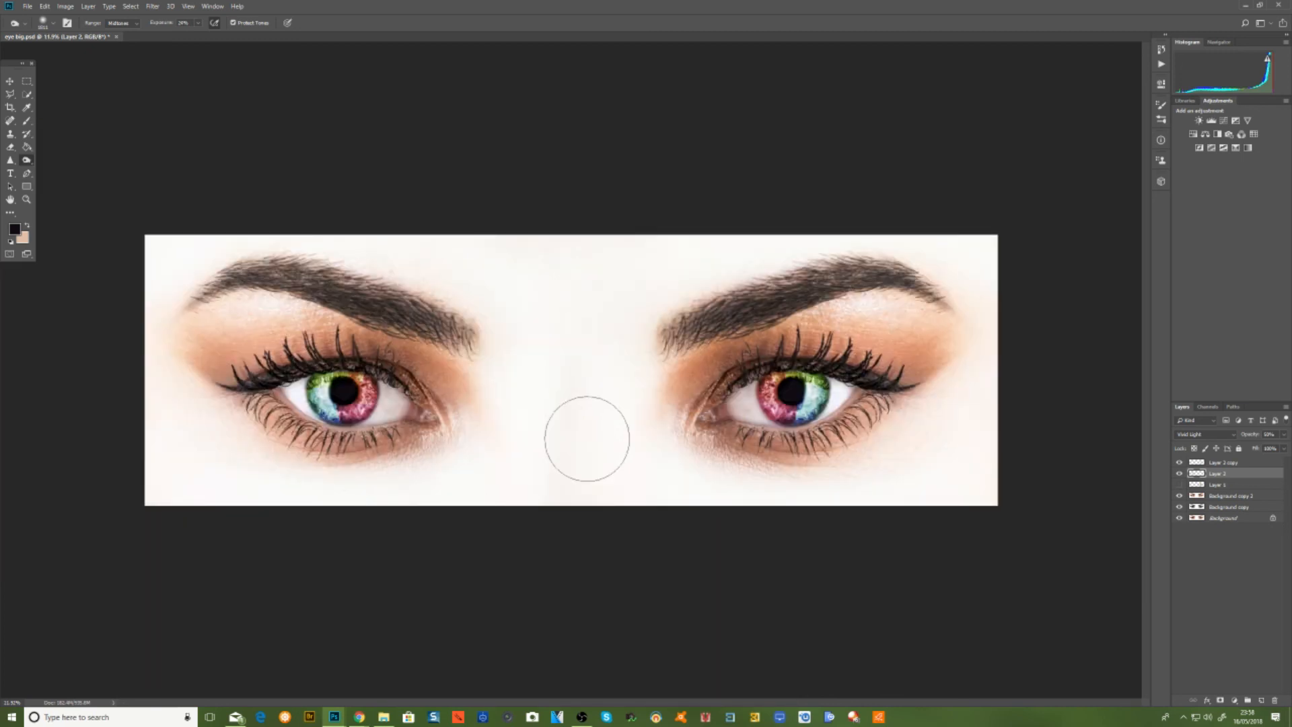